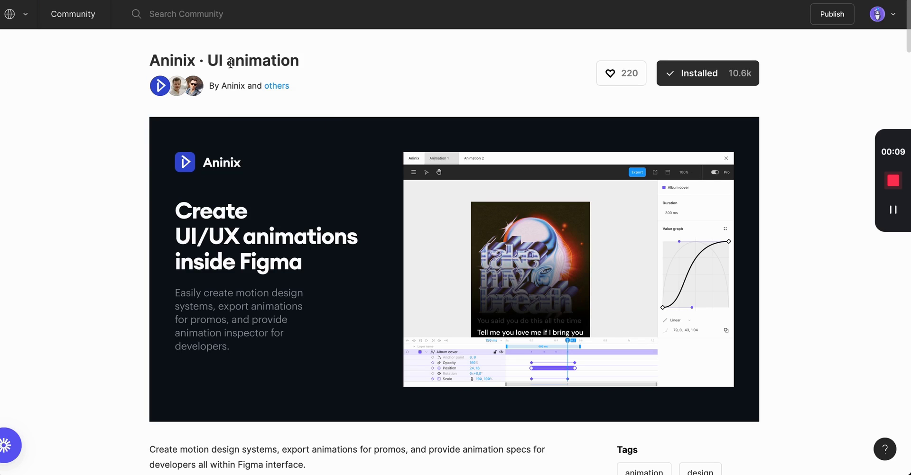
Step: Look over the Aninix · UI animation plugin page and preview the example animation of four coloured dots
scroll(327, 268, "down", 1)
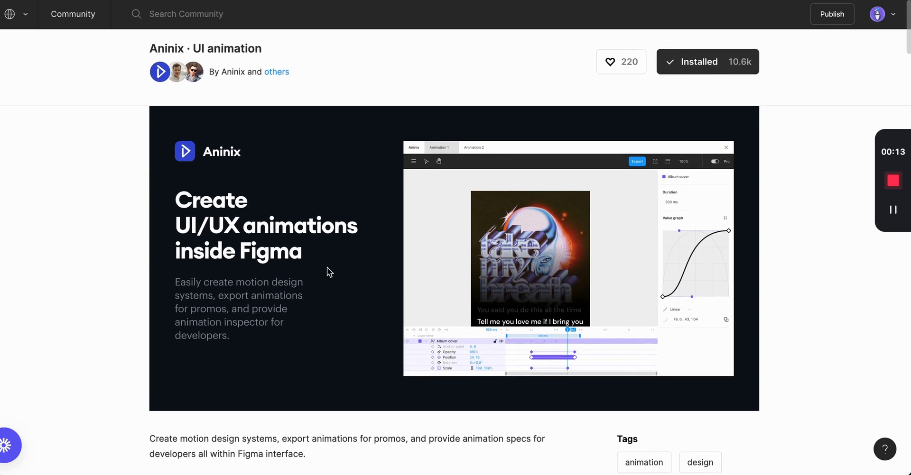
scroll(326, 268, "up", 1)
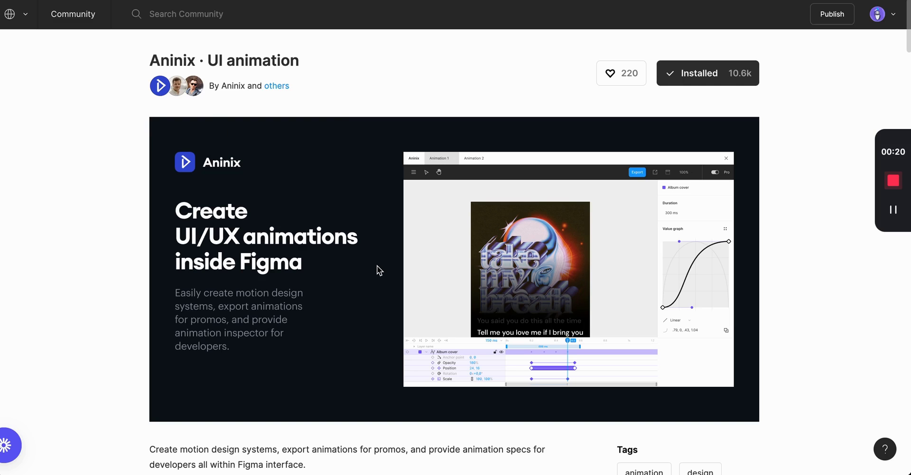
key("ctrl+Up")
left_click(622, 90)
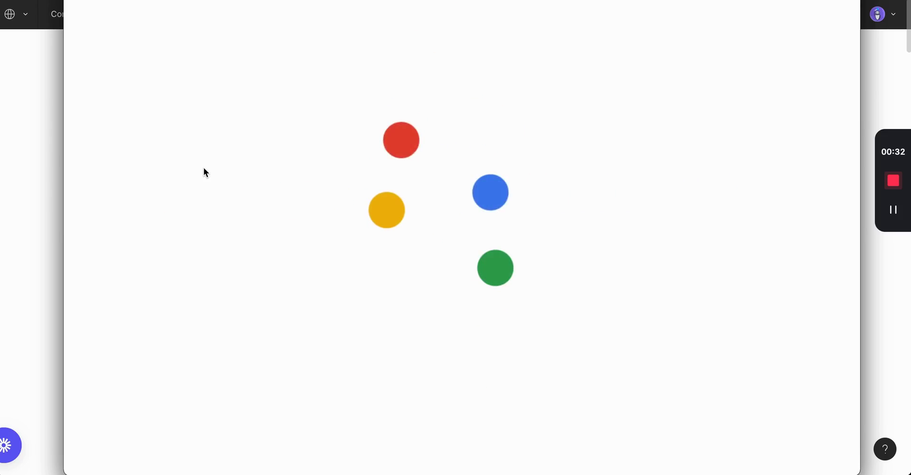
left_click(34, 191)
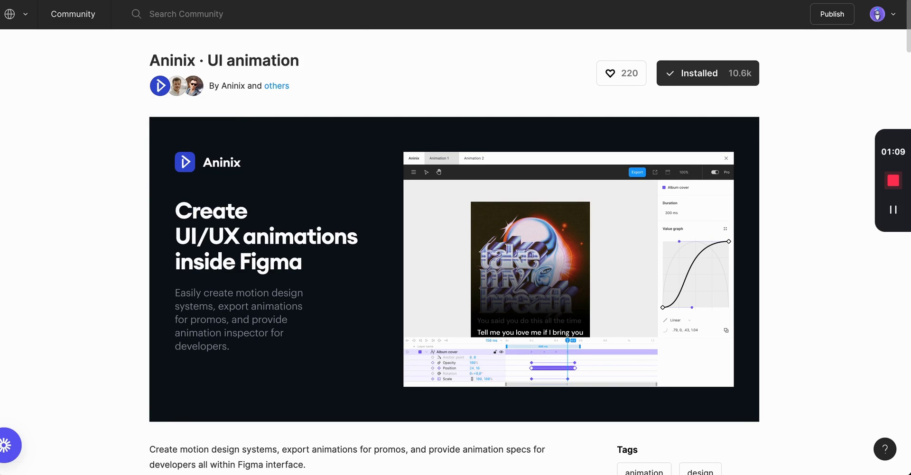
Step: Close the plugin's community page and go to the Annix Demo design file
key("ctrl+Tab")
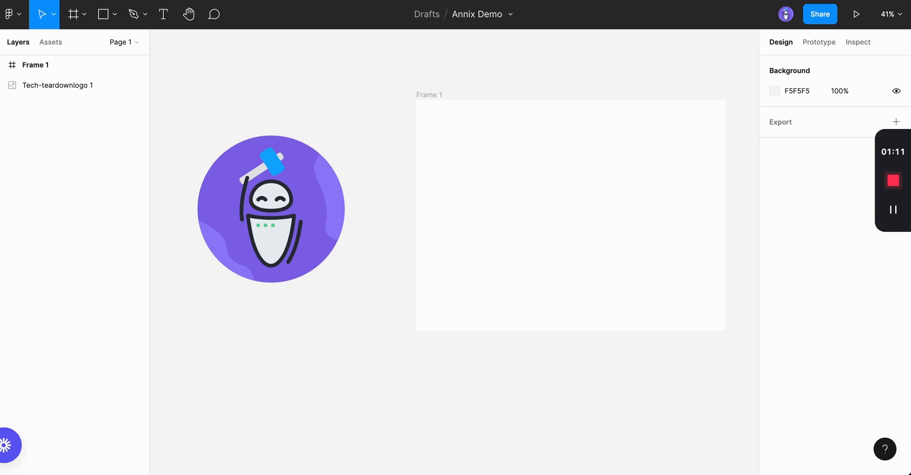
key("ctrl+shift+Tab")
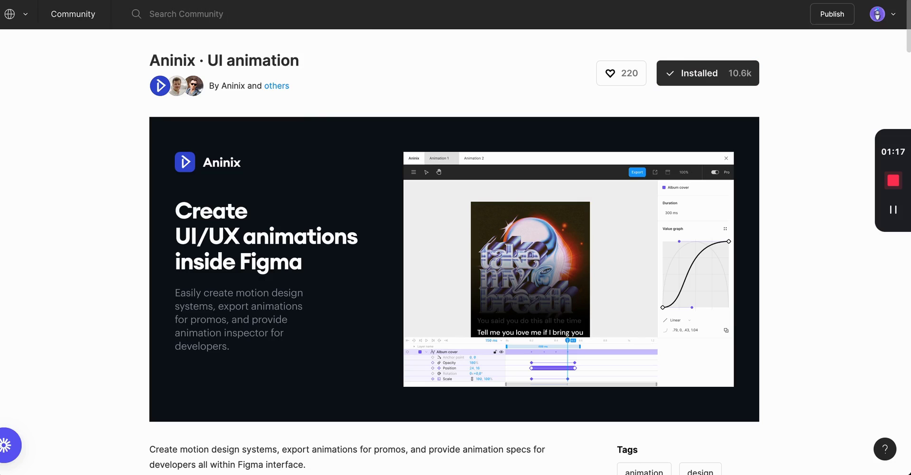
key("ctrl+w")
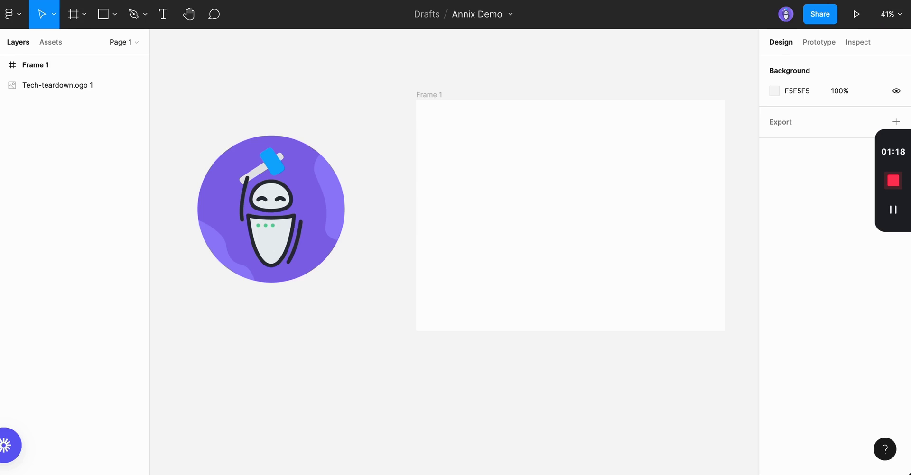
Step: Run the Aninix · UI animation plugin on Frame 1 and create a project from the frame
left_click(429, 95)
left_click(433, 98)
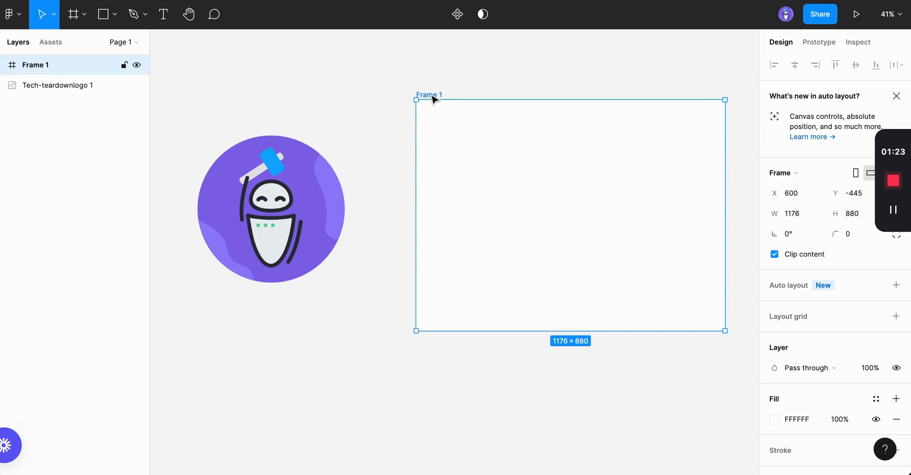
scroll(781, 223, "down", 3)
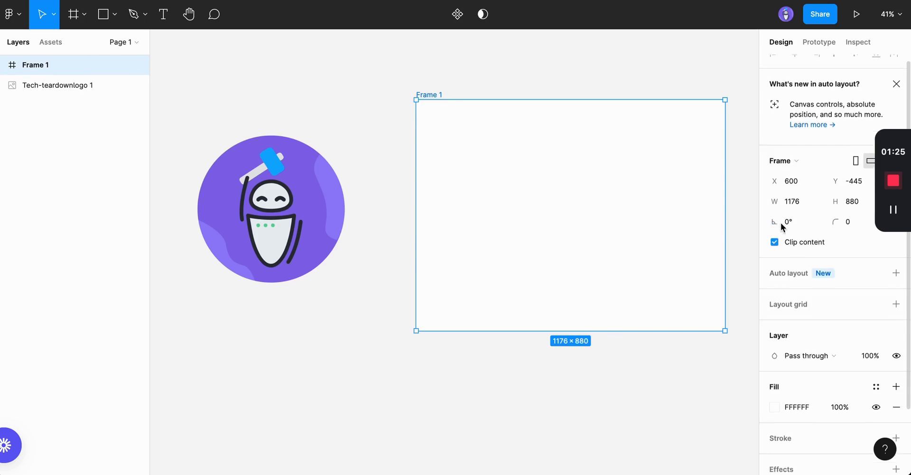
scroll(781, 223, "up", 3)
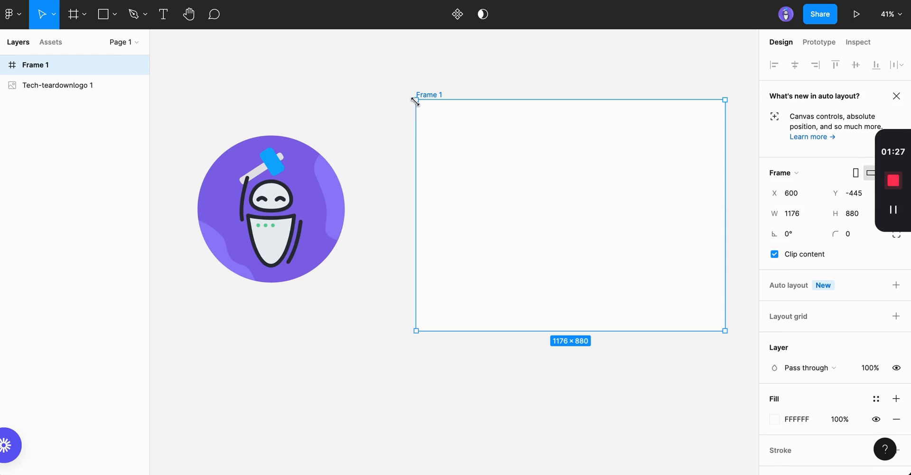
right_click(439, 144)
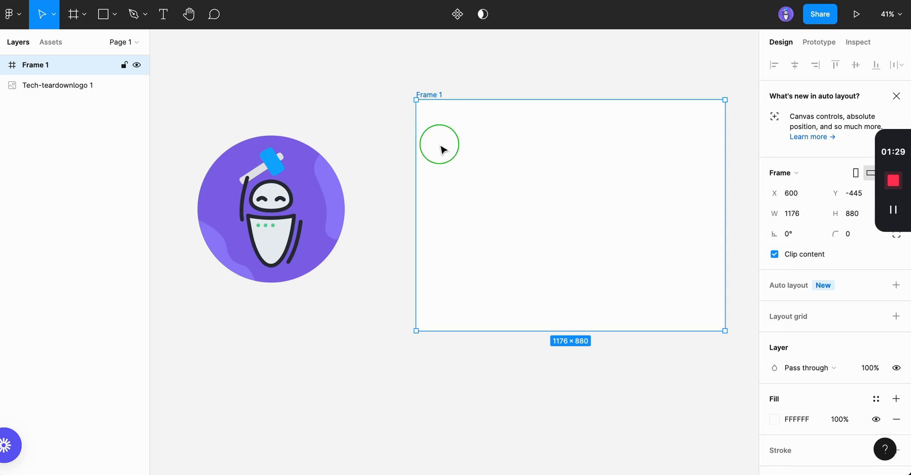
mouse_move(483, 381)
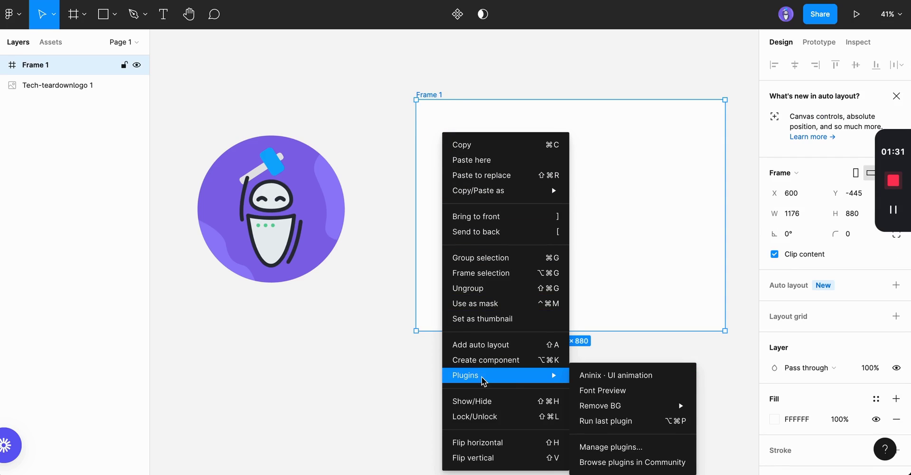
left_click(611, 379)
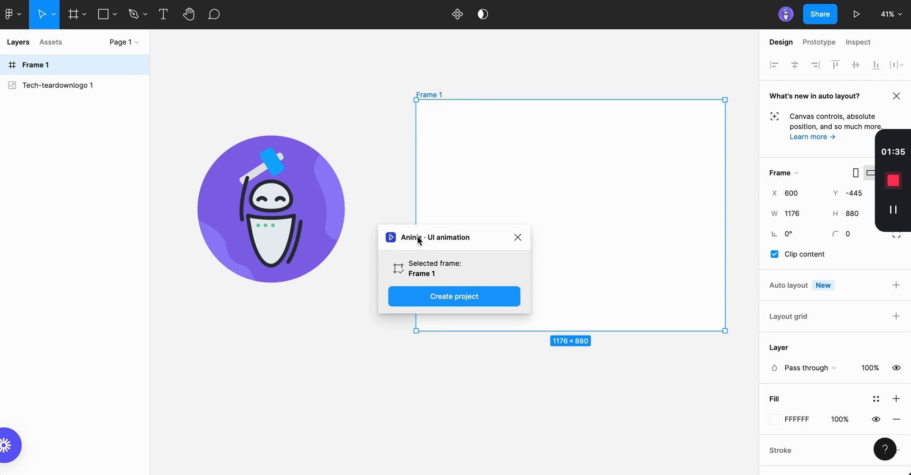
left_click(455, 296)
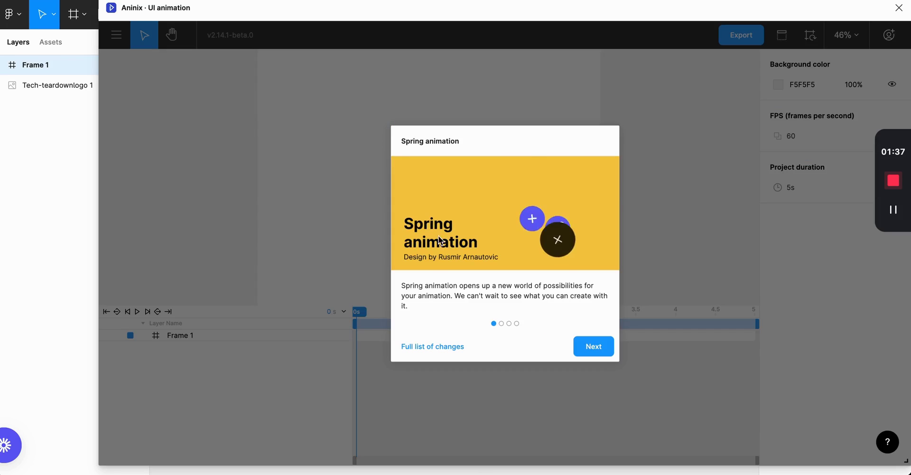
Step: Go through the plugin's introduction to new features and dismiss it
left_click(593, 347)
left_click(593, 347)
left_click(593, 348)
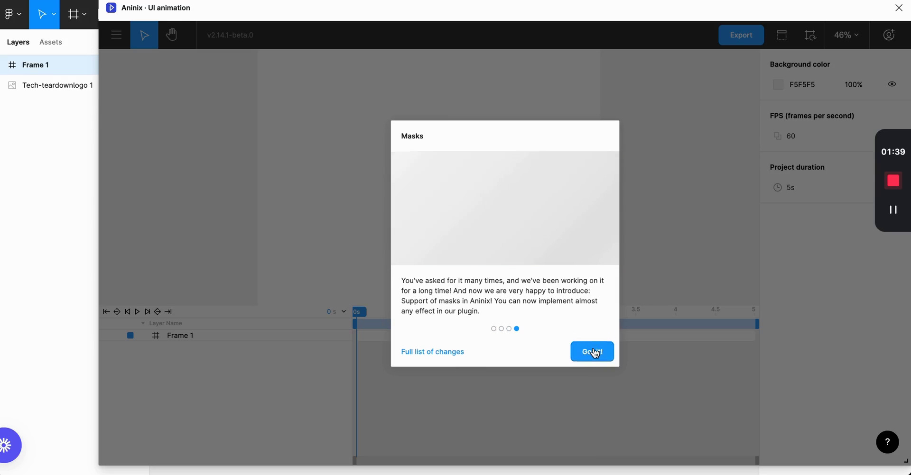
left_click(593, 351)
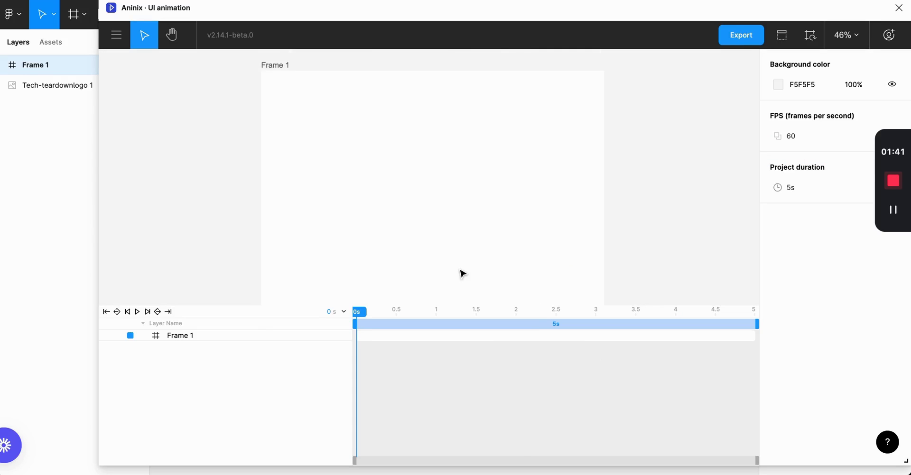
Step: Look over the plugin's canvas, timeline and project settings for Frame 1, and close the plugin
left_click_drag(365, 11, 346, 8)
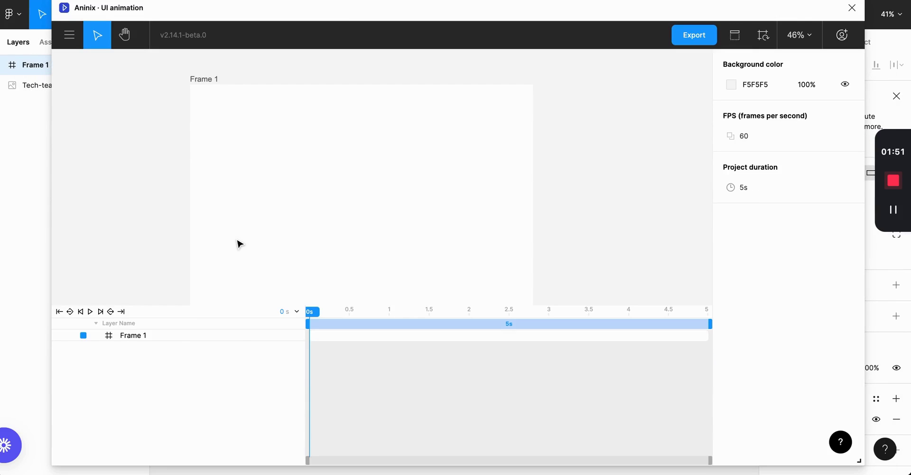
scroll(297, 224, "left", 2)
scroll(298, 224, "right", 3)
scroll(294, 228, "down", 3)
scroll(295, 229, "left", 2)
scroll(294, 229, "down", 1)
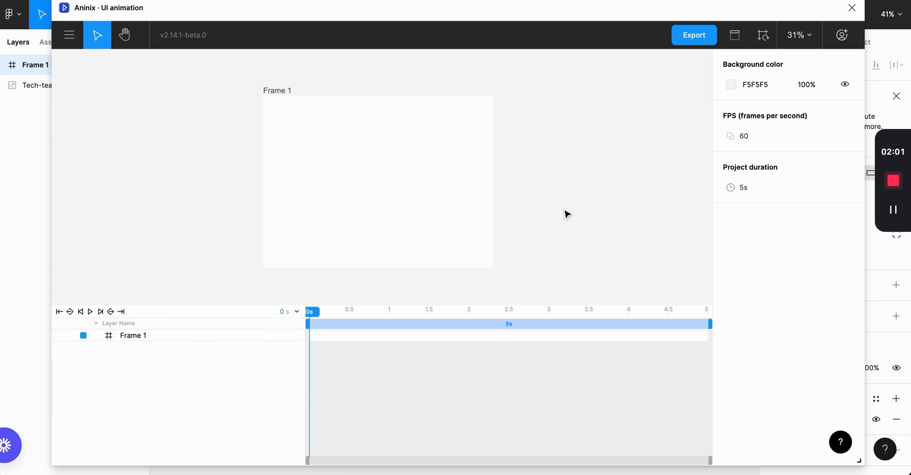
left_click(853, 10)
scroll(378, 264, "right", 5)
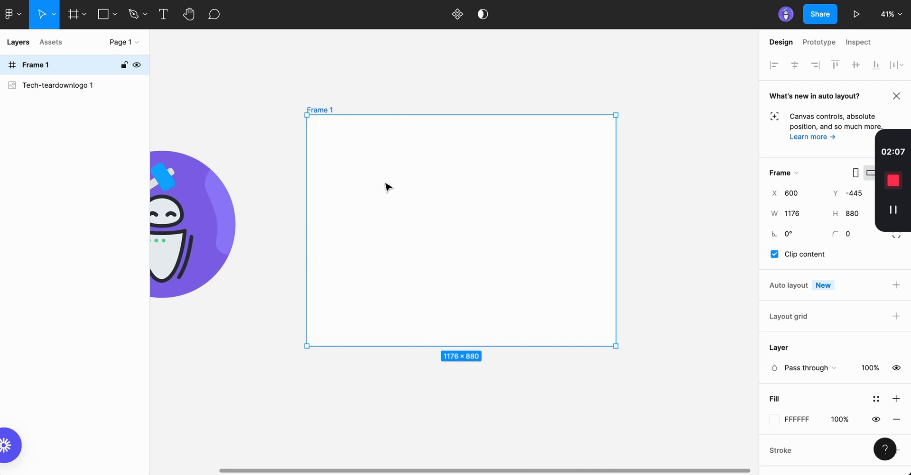
Step: Switch to the Google Images results for "google logo" and copy the first G logo image
left_click(423, 91)
key("alt+Tab")
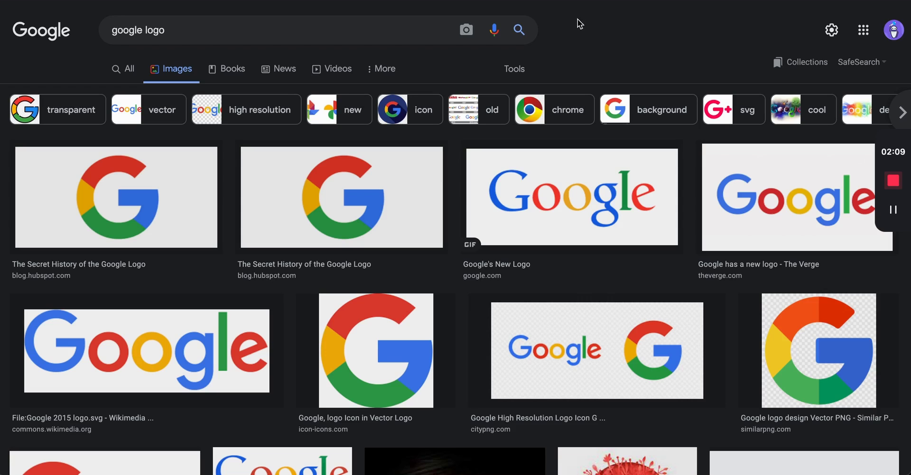
left_click(129, 202)
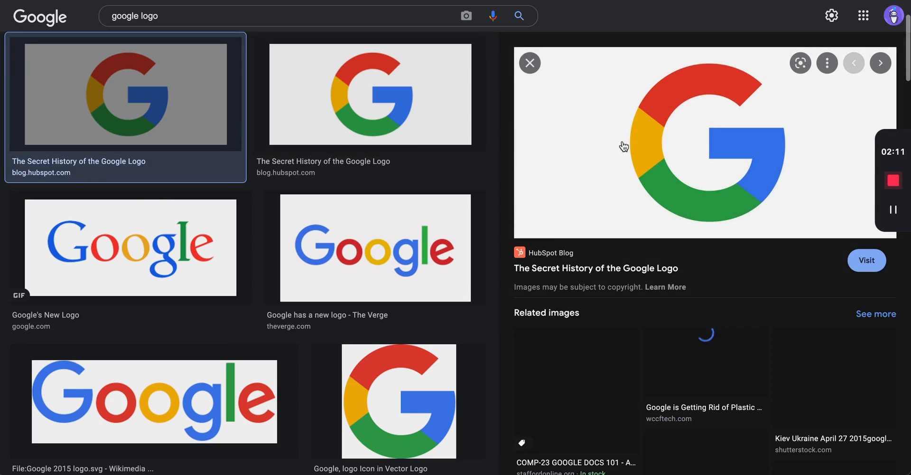
right_click(656, 160)
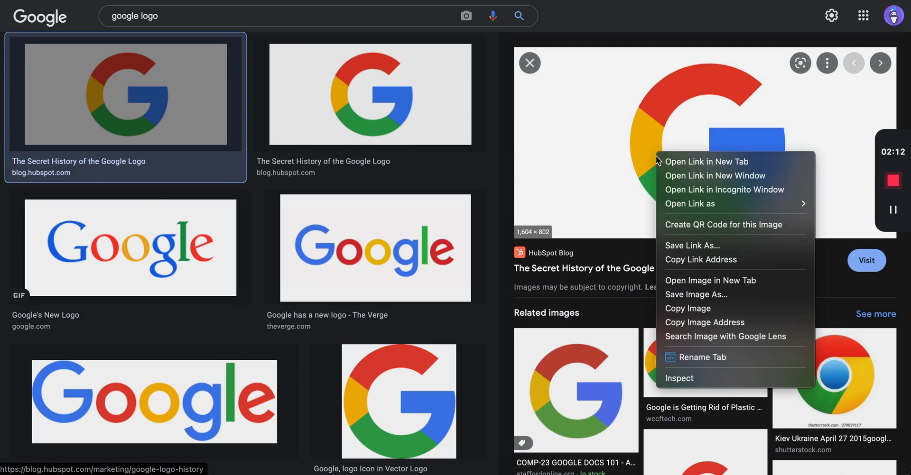
left_click(691, 308)
Step: Switch to remove.bg, remove the background of the copied logo and copy the resulting image
key("ctrl+Tab")
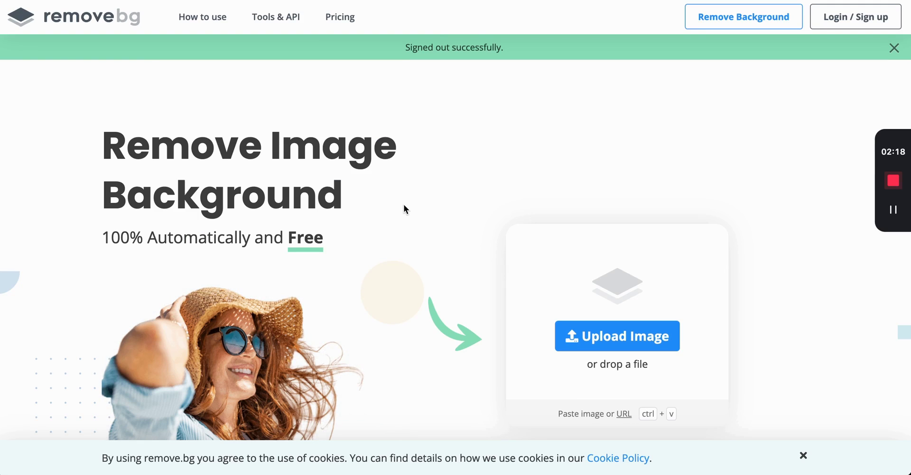
key("ctrl+v")
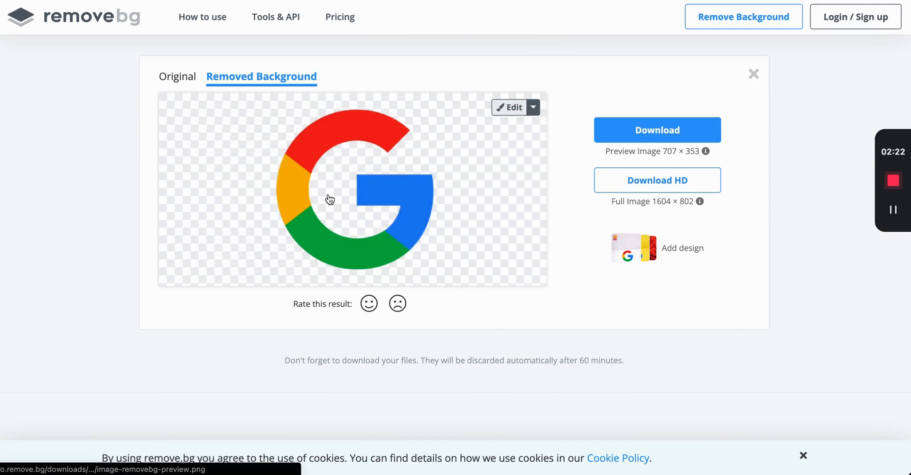
right_click(328, 195)
left_click(351, 349)
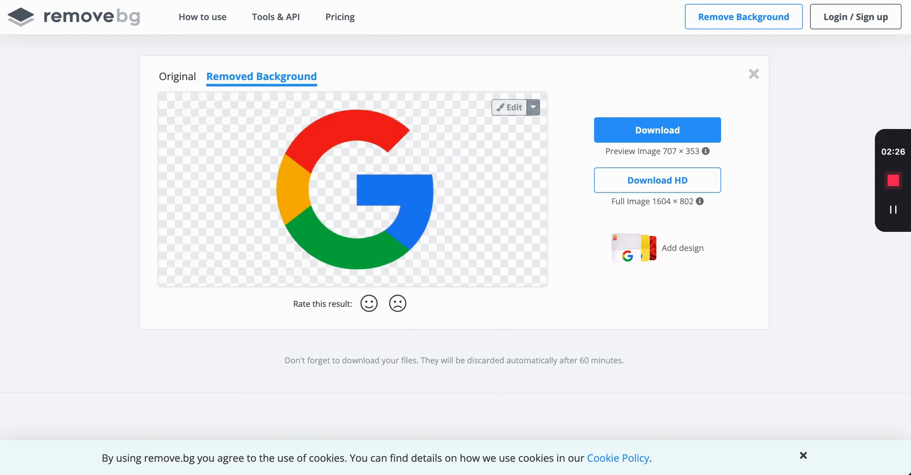
Step: Switch back to the Annix Demo file in Figma, paste the background-free logo and centre it in Frame 1
key("super+Tab")
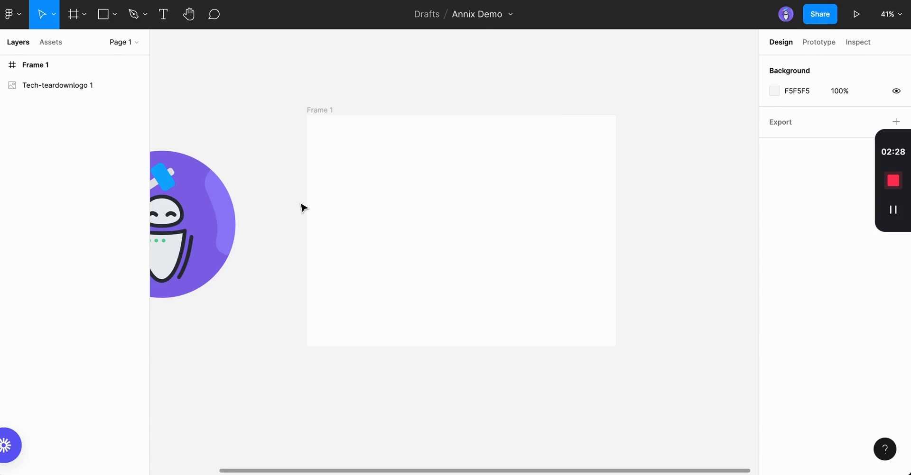
key("super+v")
left_click_drag(431, 239, 437, 215)
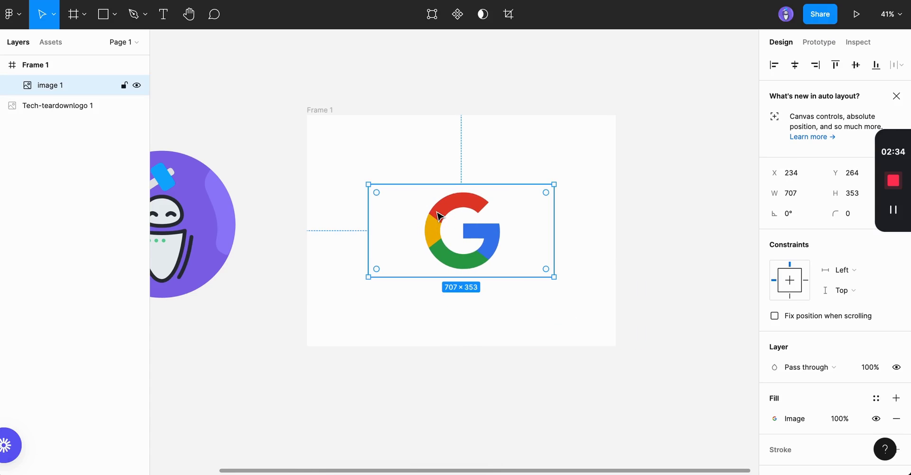
Step: Draw a circle of about 54 × 54 on the logo's upper edge with the Ellipse tool and duplicate it to make four circles
scroll(448, 219, "up", 10)
scroll(449, 219, "down", 6)
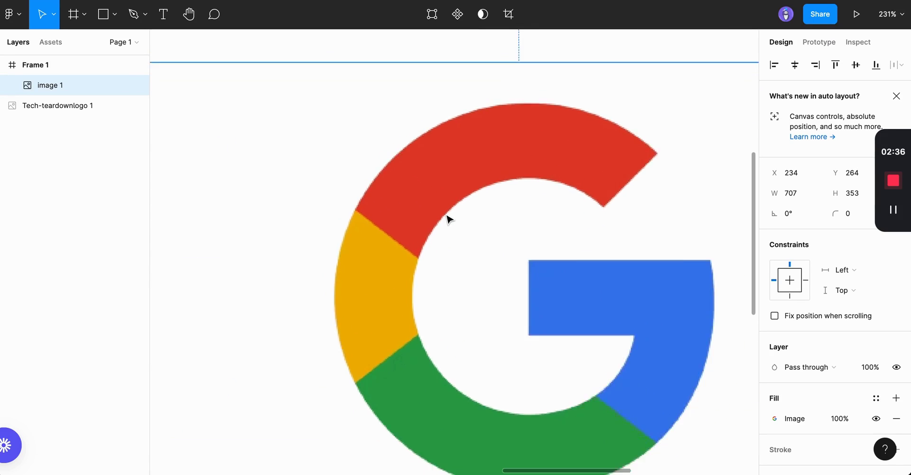
scroll(448, 219, "right", 5)
scroll(448, 215, "left", 2)
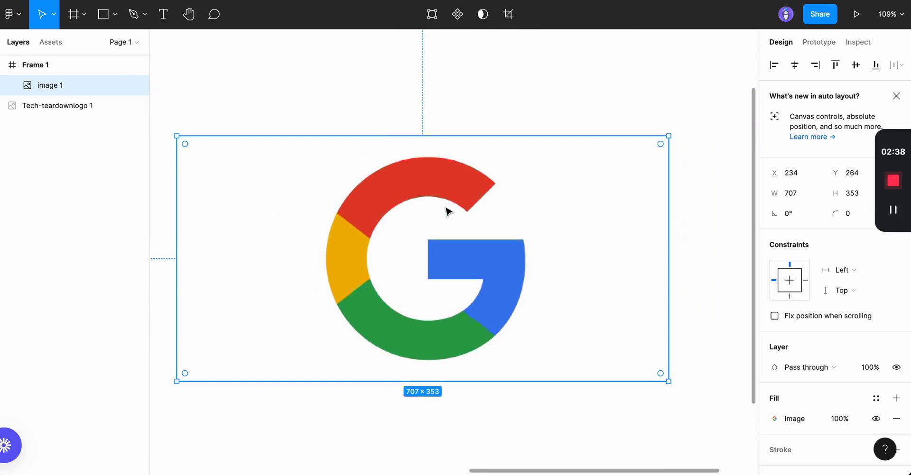
left_click(380, 124)
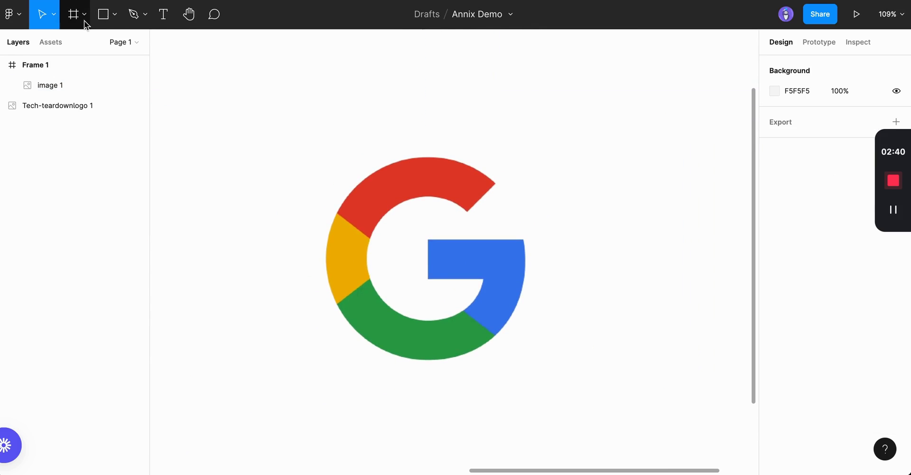
left_click(112, 17)
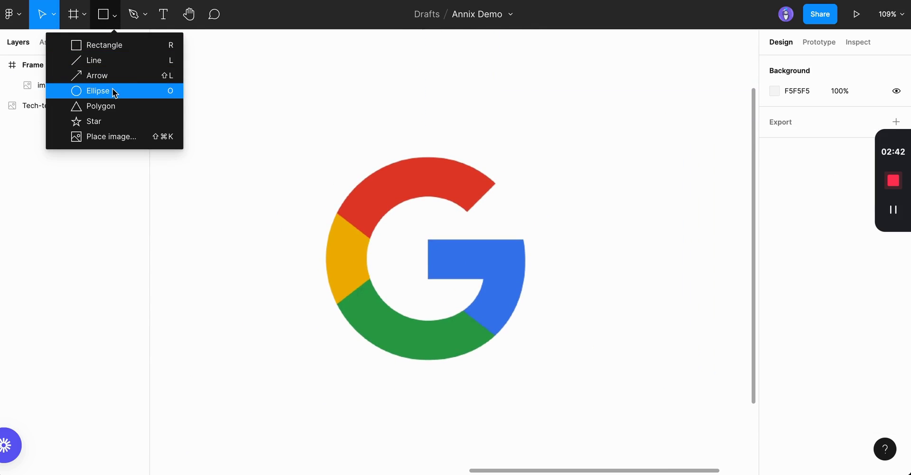
left_click(98, 91)
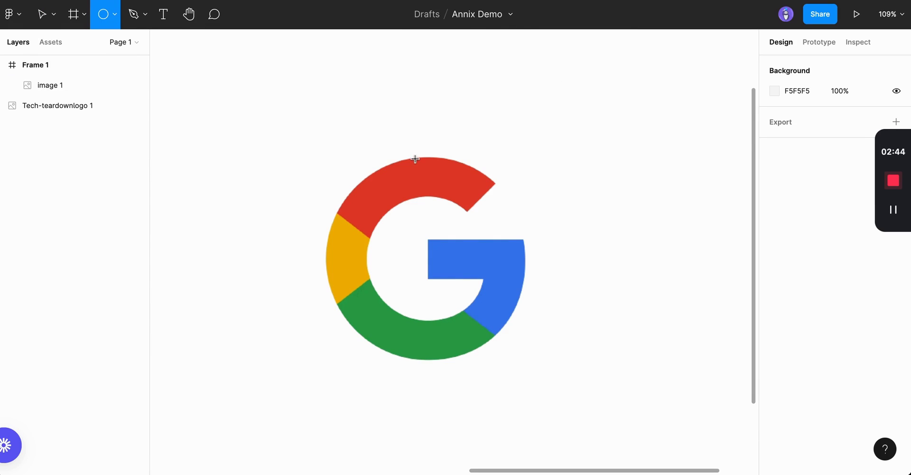
left_click_drag(416, 161, 560, 258)
Step: Move the circles lying on the logo outward so they sit beside its yellow arc, above it and below it
left_click_drag(351, 258, 287, 260)
left_click_drag(427, 179, 427, 128)
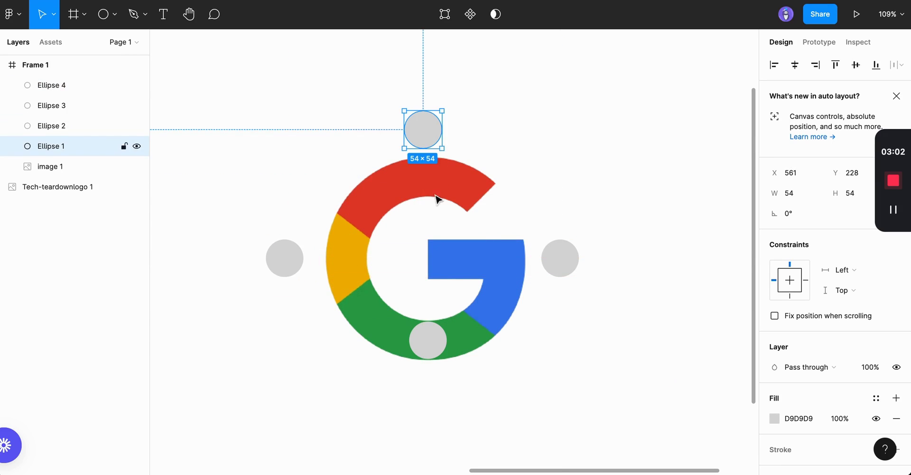
left_click_drag(433, 336, 438, 385)
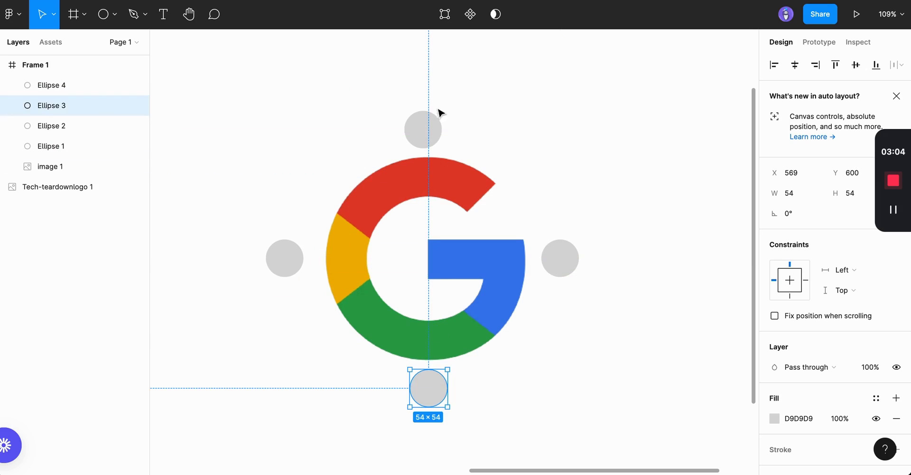
Step: Fill the circle above the logo with the sampled red E43E2B and the one beside the yellow arc with the sampled yellow F0B501
left_click(429, 127)
left_click(774, 418)
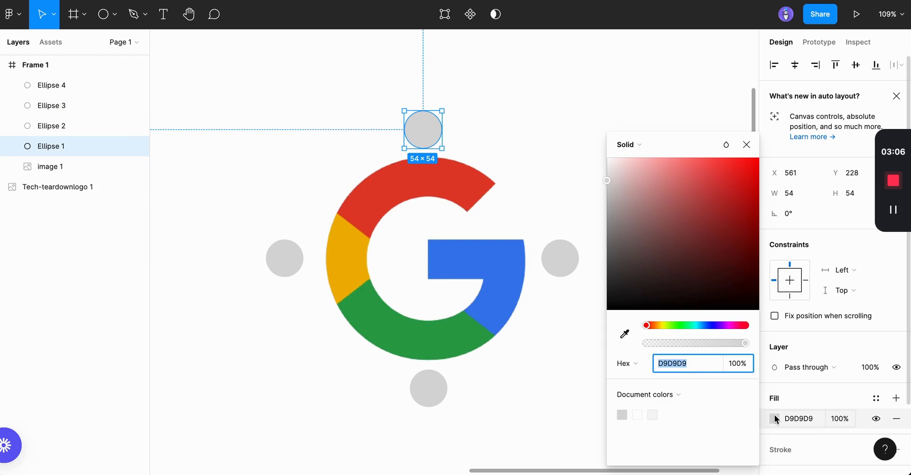
left_click(624, 334)
left_click(403, 173)
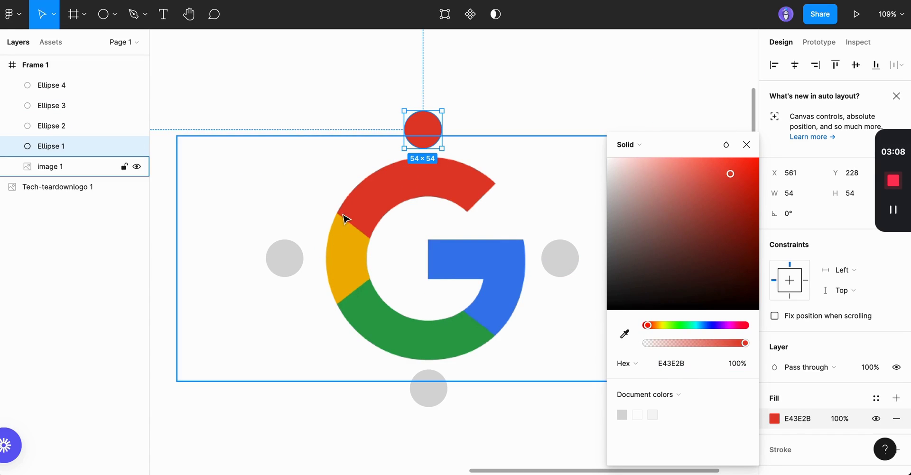
left_click(289, 262)
left_click(775, 419)
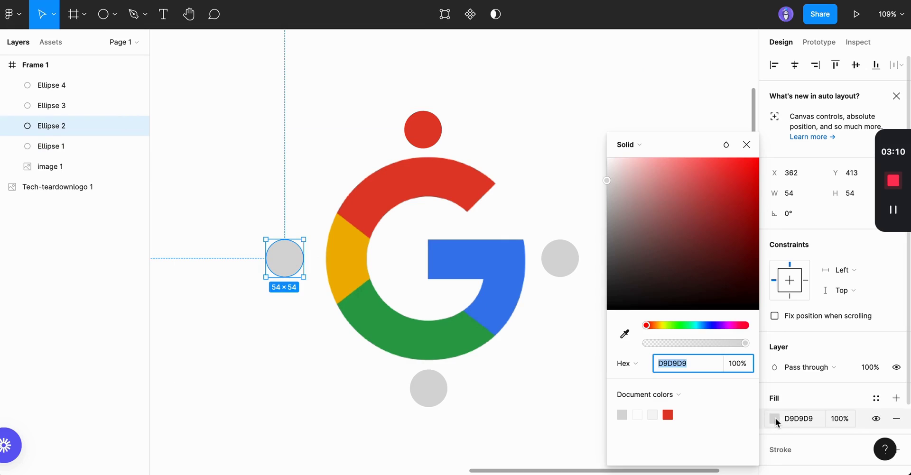
left_click(624, 334)
left_click(350, 252)
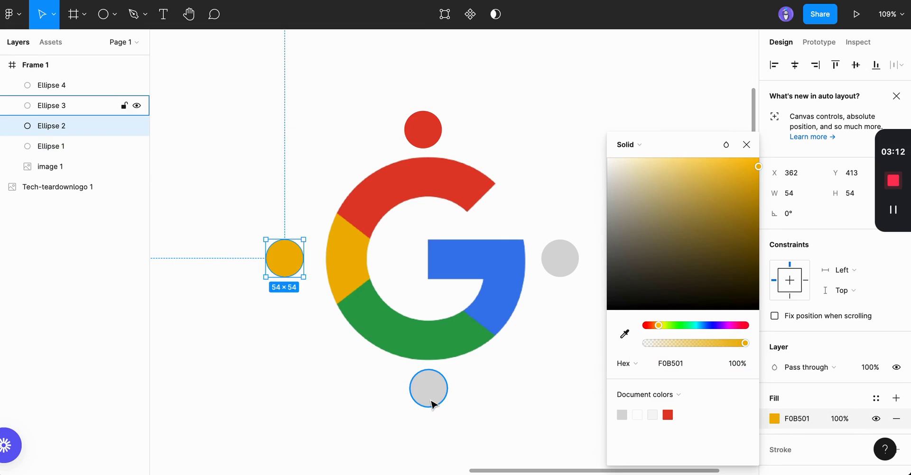
Step: Fill the circle below the logo with the sampled green 2BA24C and the one beside the blue bar with the sampled blue 3B7DED
left_click(430, 400)
left_click(774, 419)
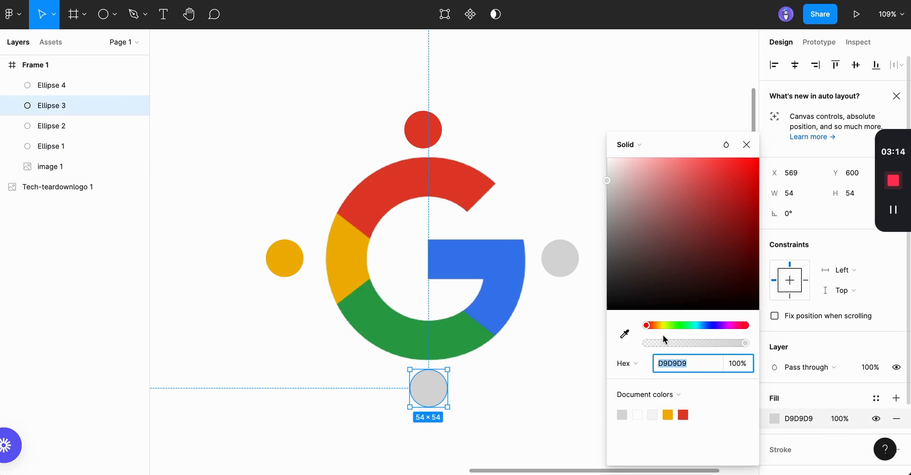
left_click(624, 334)
left_click(431, 346)
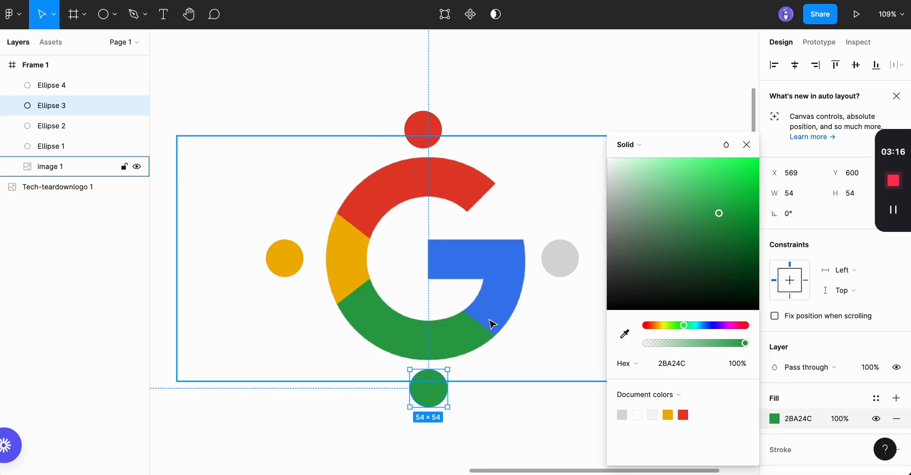
left_click(569, 259)
left_click(774, 419)
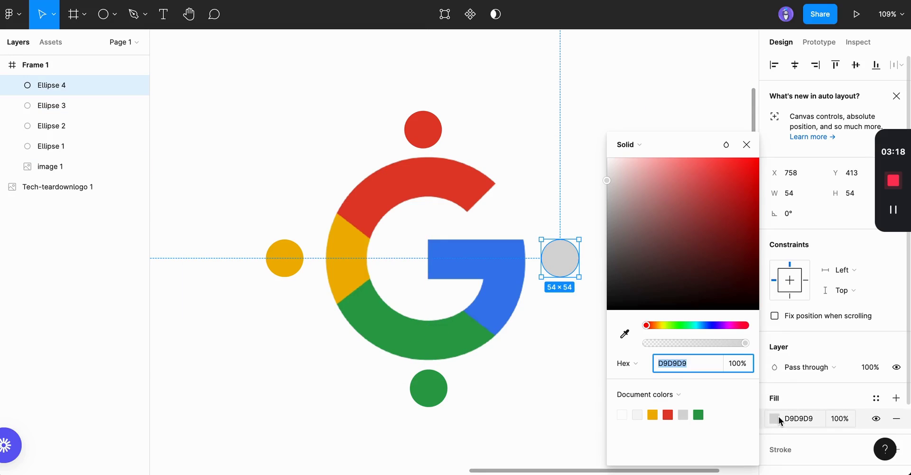
left_click(624, 334)
left_click(510, 259)
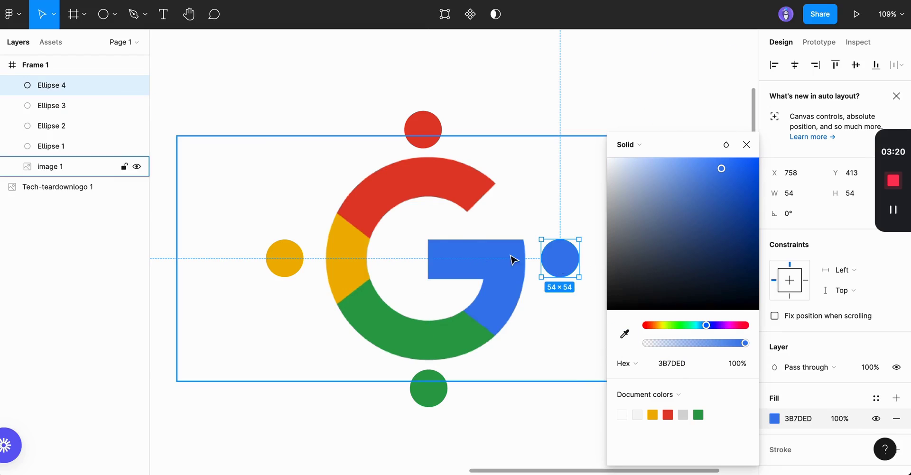
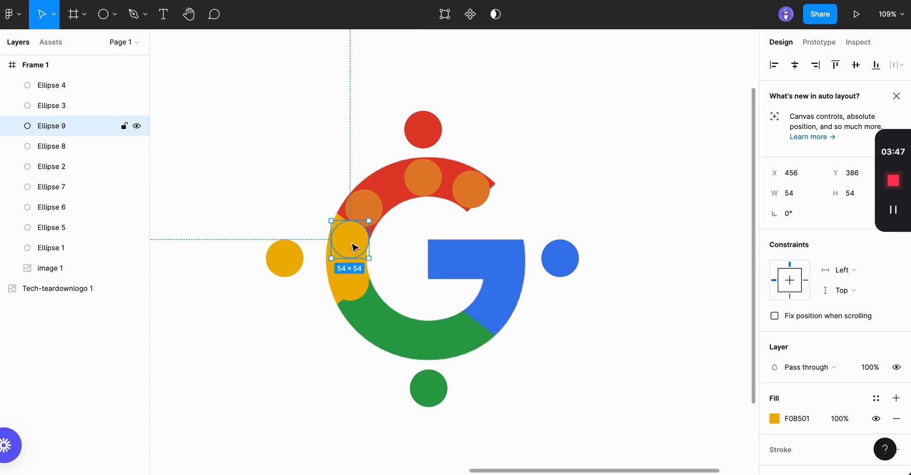
Step: Select both circles on the logo's yellow arc and change their fill to lime green B2F001
left_click(355, 286, "shift")
scroll(771, 399, "down", 3)
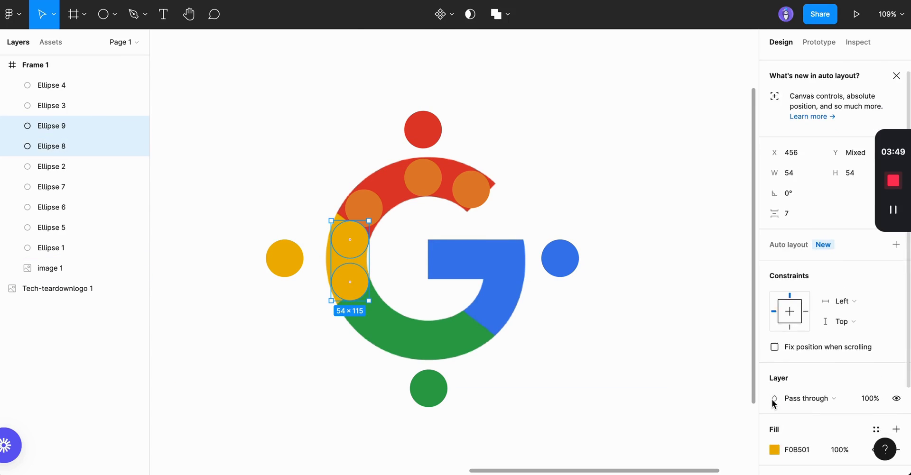
left_click(775, 393)
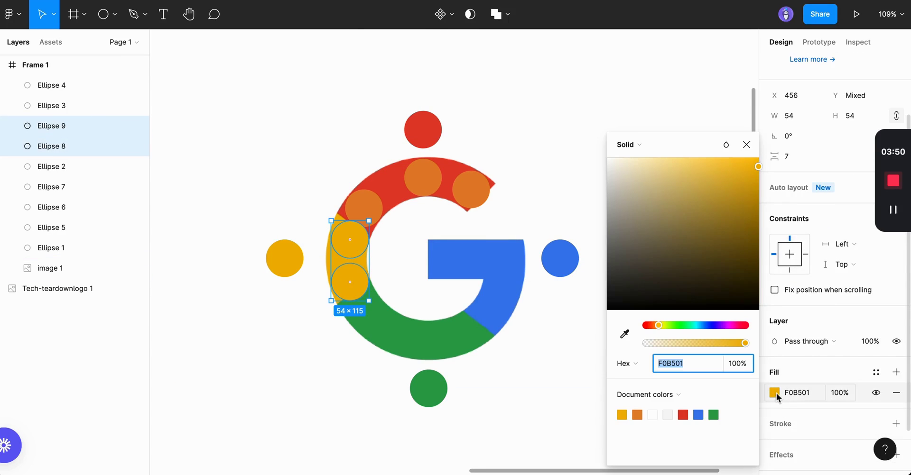
left_click(667, 326)
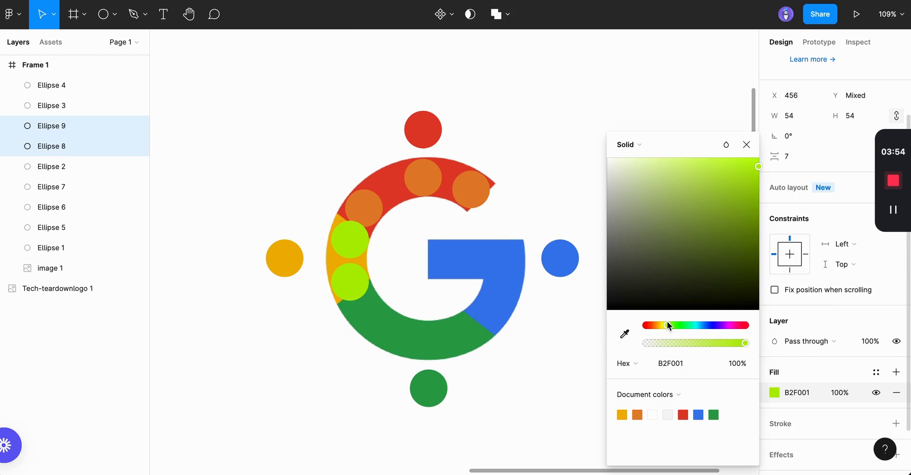
Step: Duplicate the green circle three times along the logo's green arc and change the copies' fill to teal 2B8DA2
left_click(433, 396)
left_click_drag(430, 394, 375, 322)
left_click(425, 354, "shift")
left_click(479, 335, "shift")
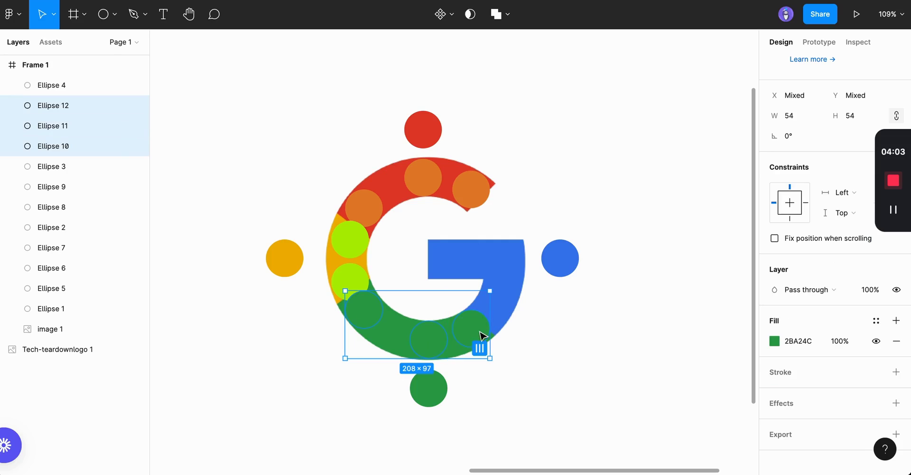
left_click(775, 341)
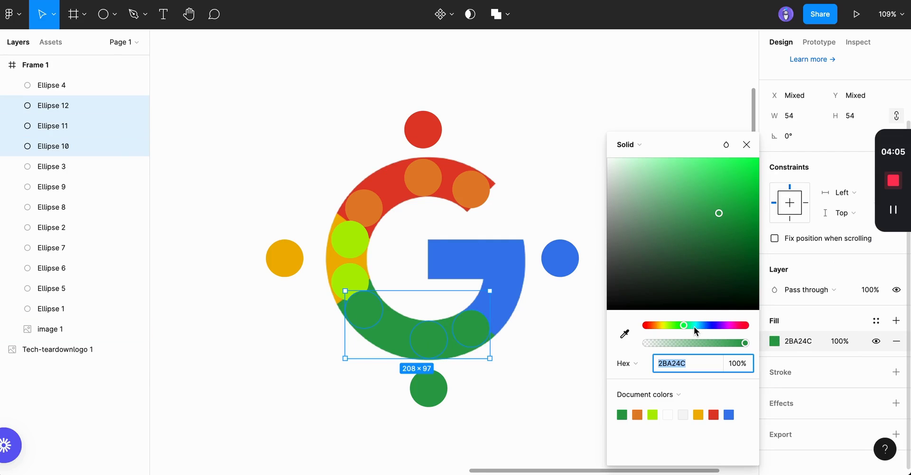
mouse_move(694, 327)
left_mouse_down()
mouse_move(708, 327)
mouse_move(701, 329)
left_mouse_up()
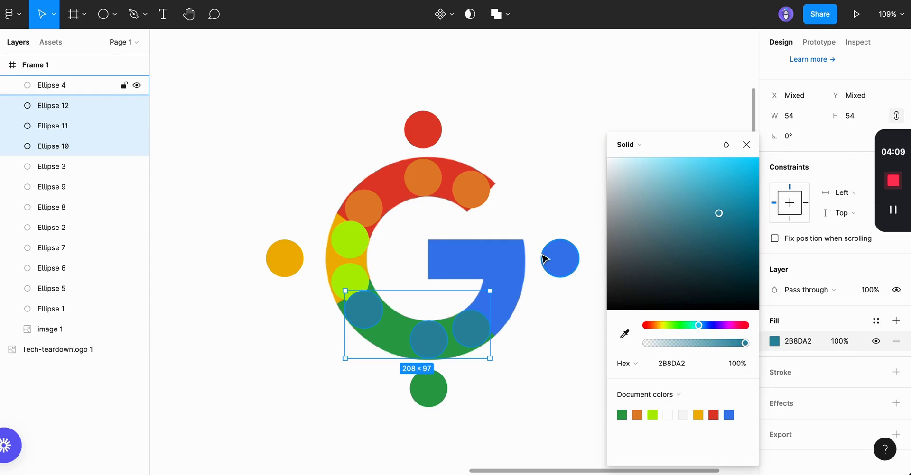
Step: Duplicate the blue circle three times onto the logo's blue part and change the copies' fill to purple 743BED
left_click(560, 263)
left_click_drag(562, 264, 492, 309)
left_click(459, 259, "shift")
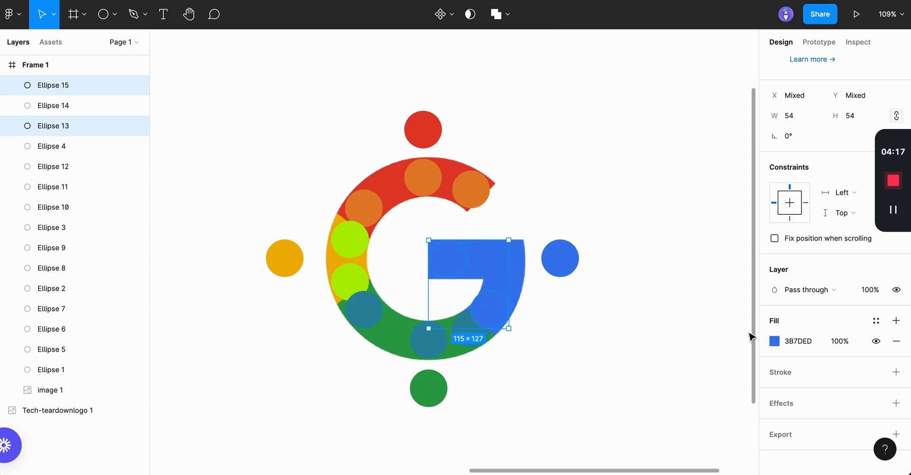
left_click(517, 262, "shift")
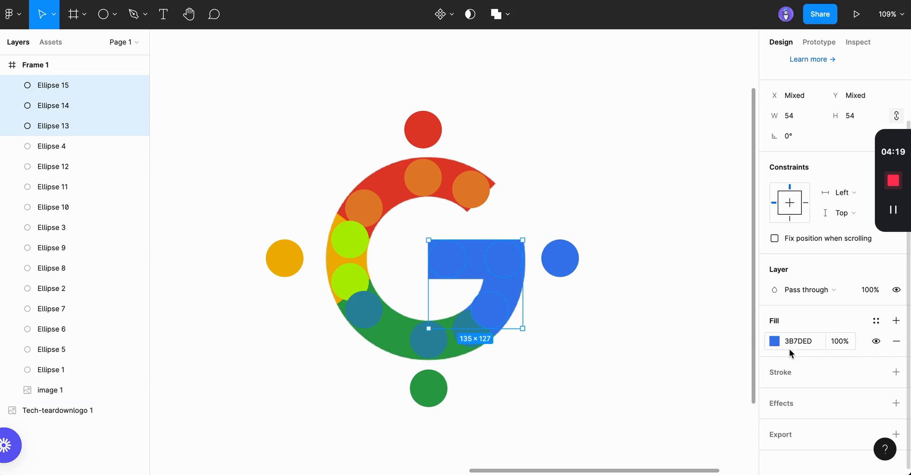
left_click(775, 341)
left_click(715, 326)
left_click_drag(716, 325, 719, 326)
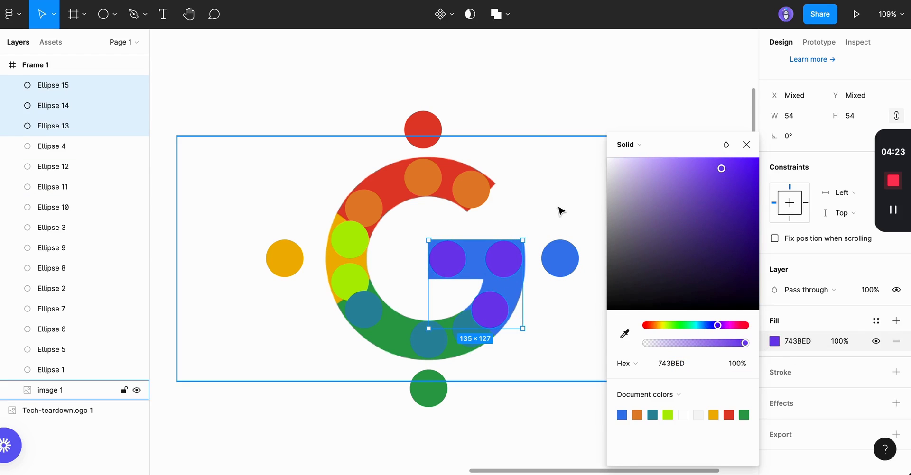
left_click(529, 106)
Step: Select Frame 1 and open it in the Aninix · UI animation plugin
scroll(527, 255, "down", 5)
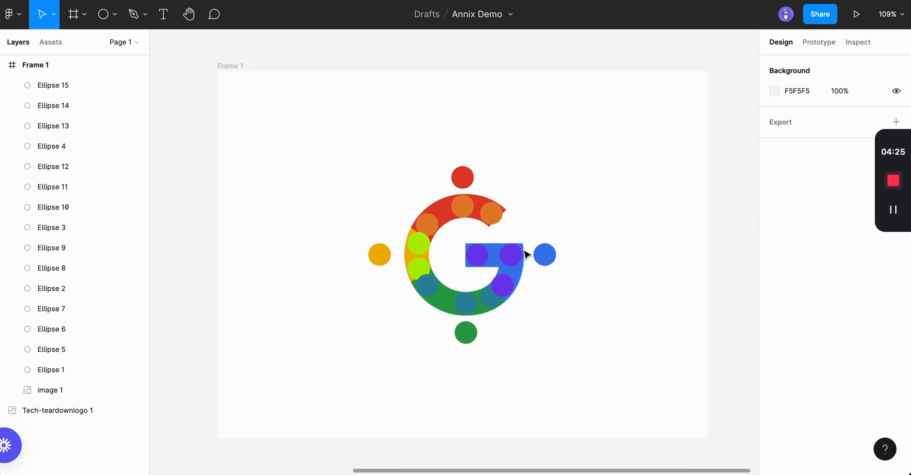
scroll(525, 254, "right", 2)
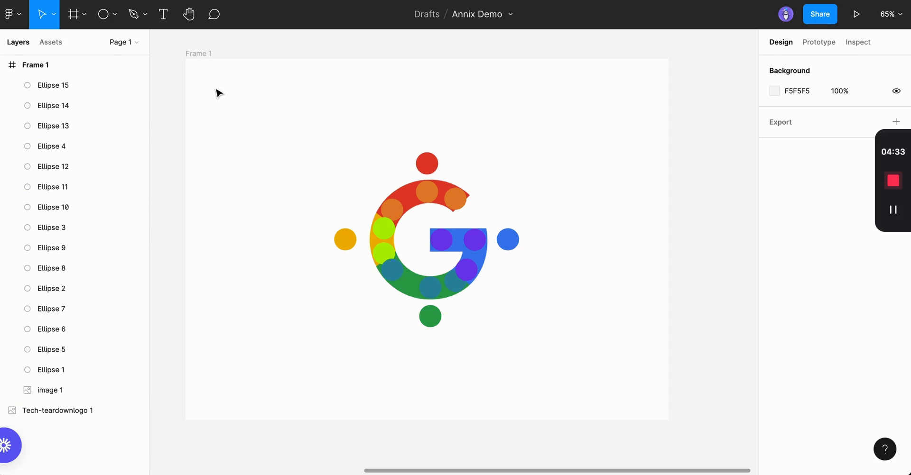
left_click(199, 54)
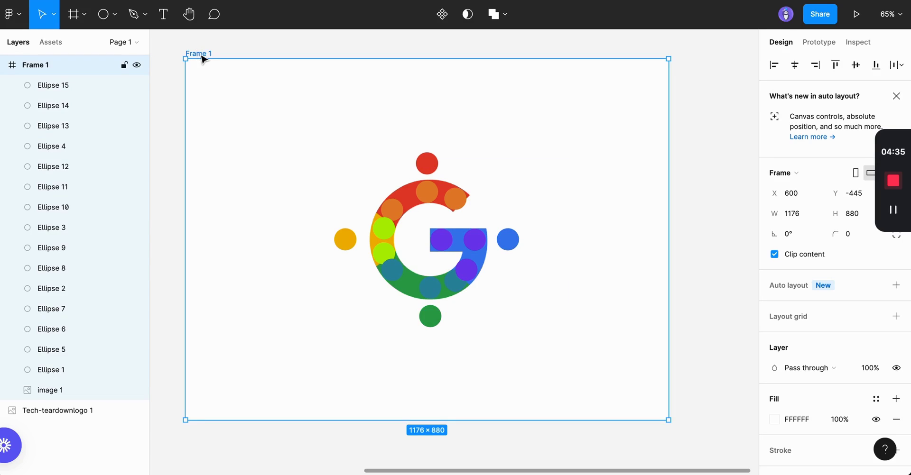
right_click(202, 55)
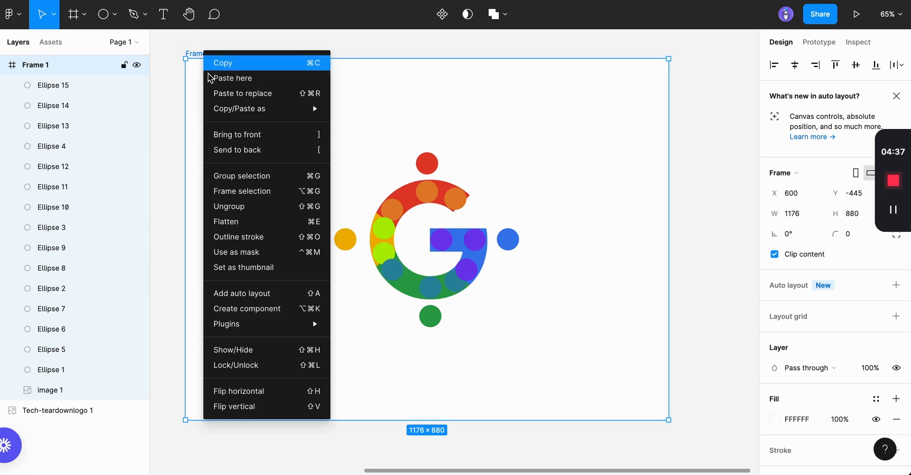
mouse_move(241, 322)
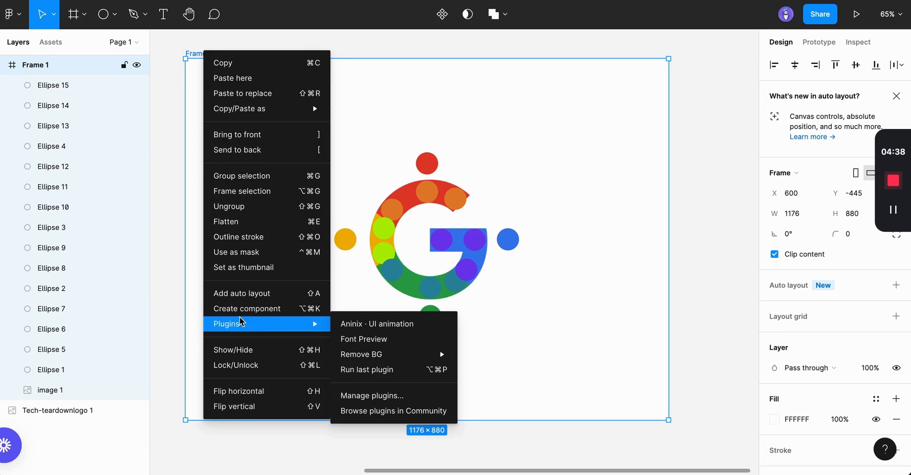
left_click(349, 324)
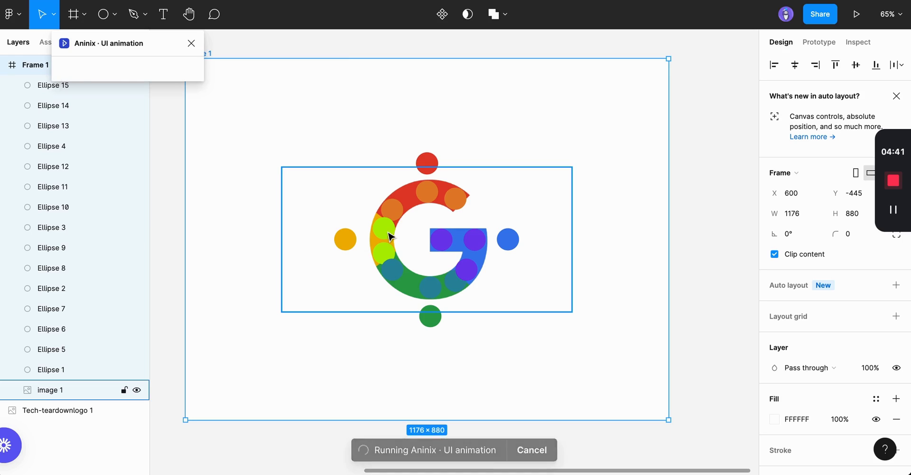
left_click(128, 102)
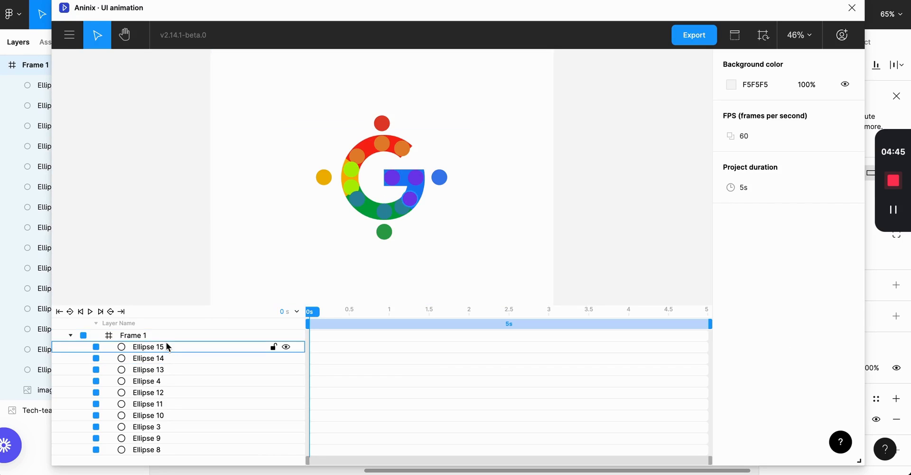
Step: Select the red circle above the logo and set its timeline layer label colour to Red
scroll(162, 437, "down", 1)
scroll(164, 437, "down", 3)
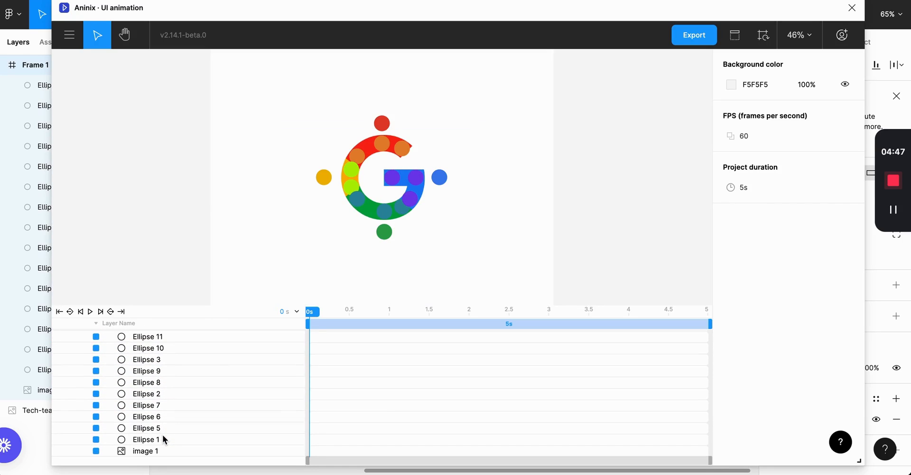
scroll(173, 337, "up", 5)
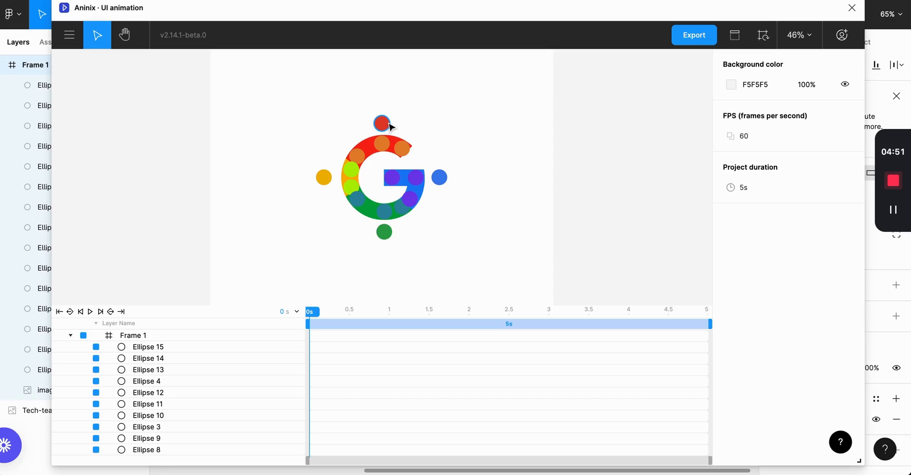
scroll(349, 152, "up", 2)
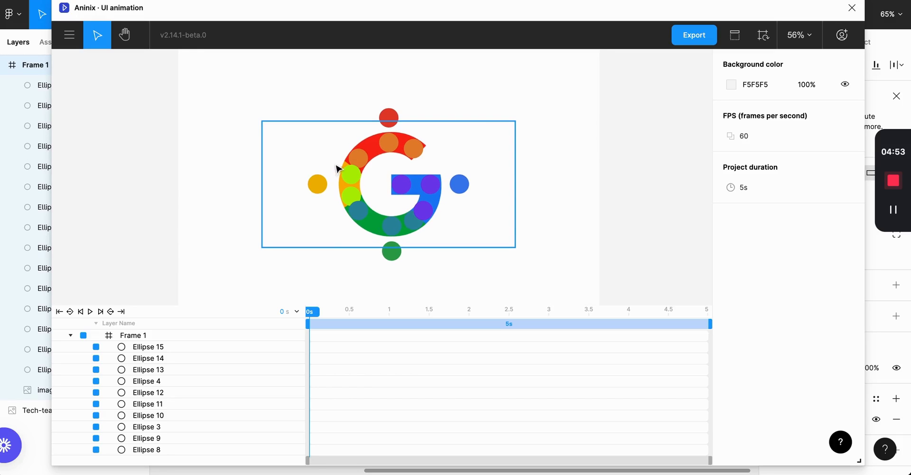
left_click(389, 118)
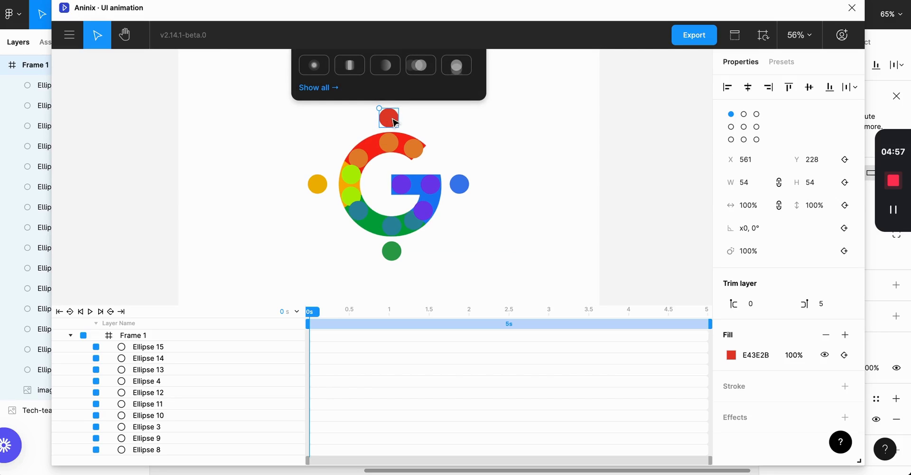
scroll(199, 370, "down", 3)
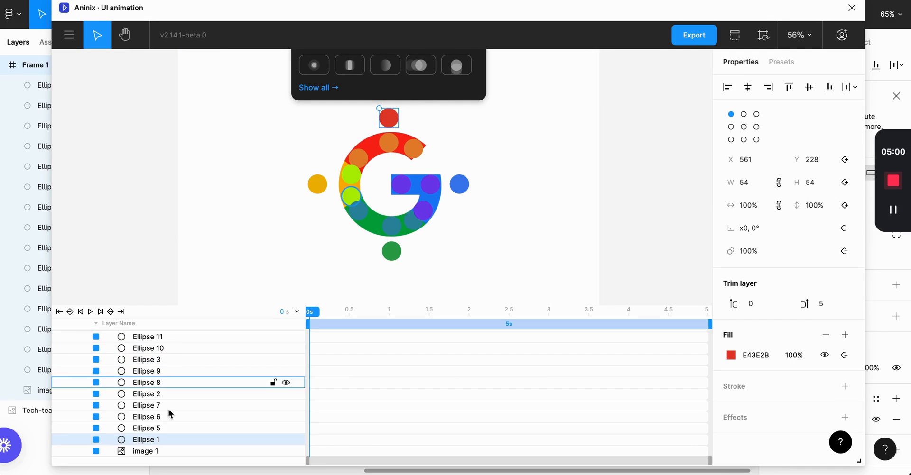
left_click(96, 440)
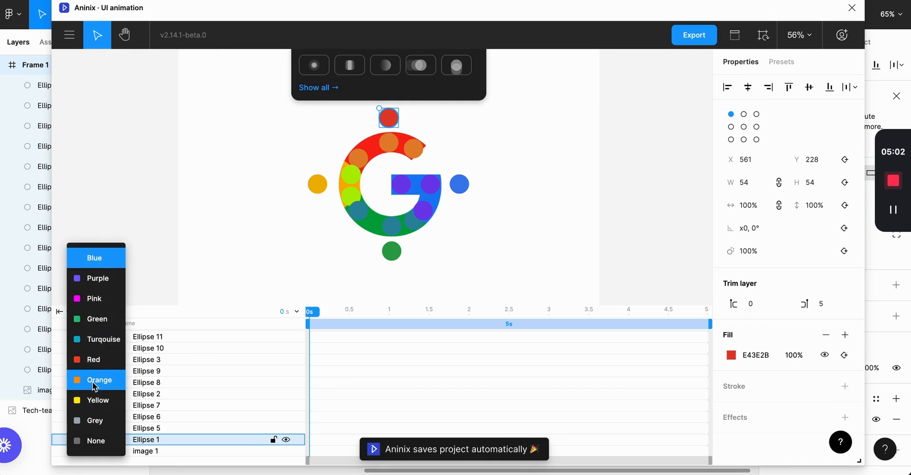
left_click(94, 360)
Step: Select the yellow circle beside the logo and set its timeline layer label colour to Yellow
left_click(320, 185)
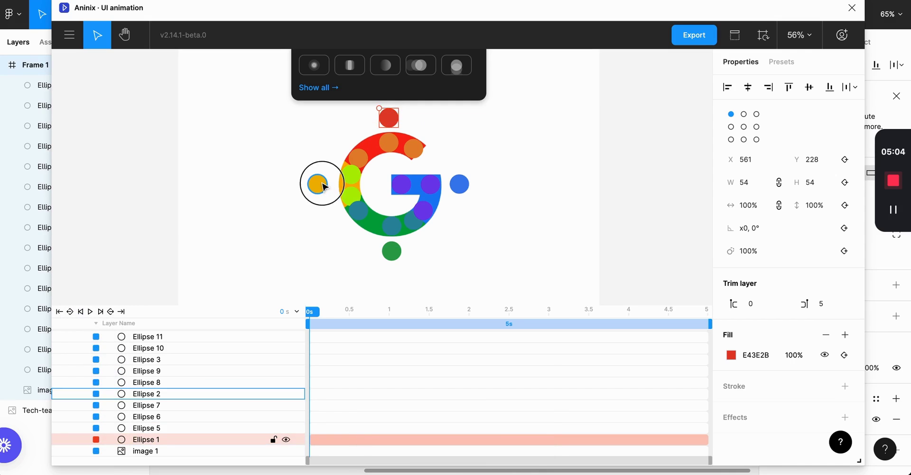
scroll(163, 392, "up", 1)
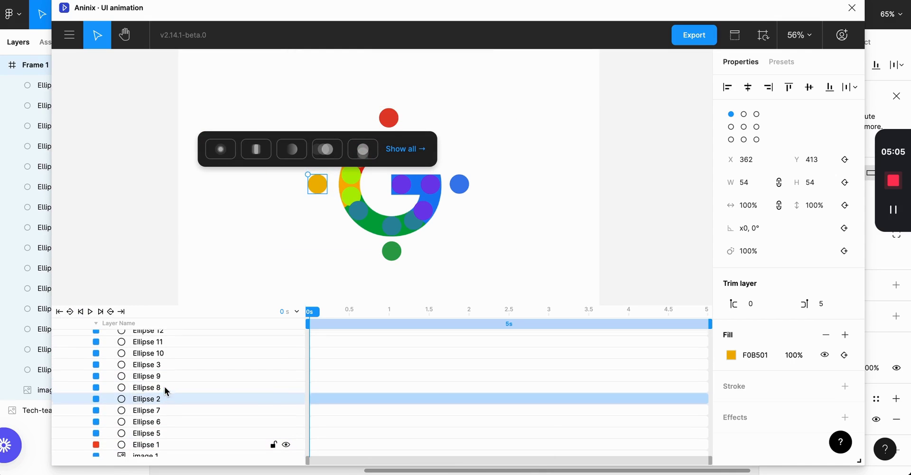
left_click(96, 401)
left_click(95, 400)
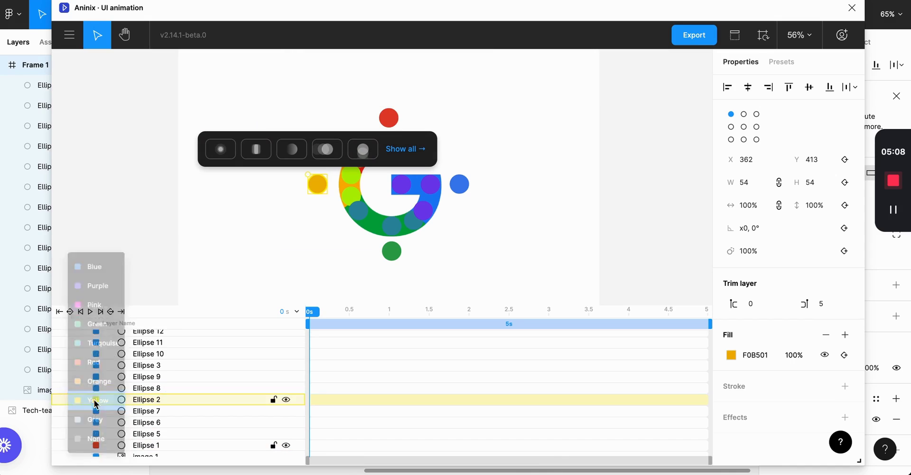
Step: Select the green circle below the logo and set its timeline layer label colour to Green
left_click(388, 248)
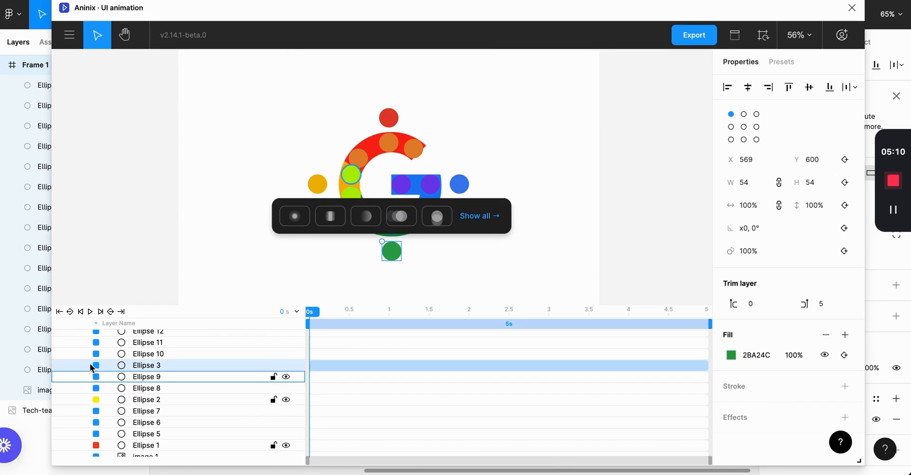
left_click(97, 369)
left_click(97, 319)
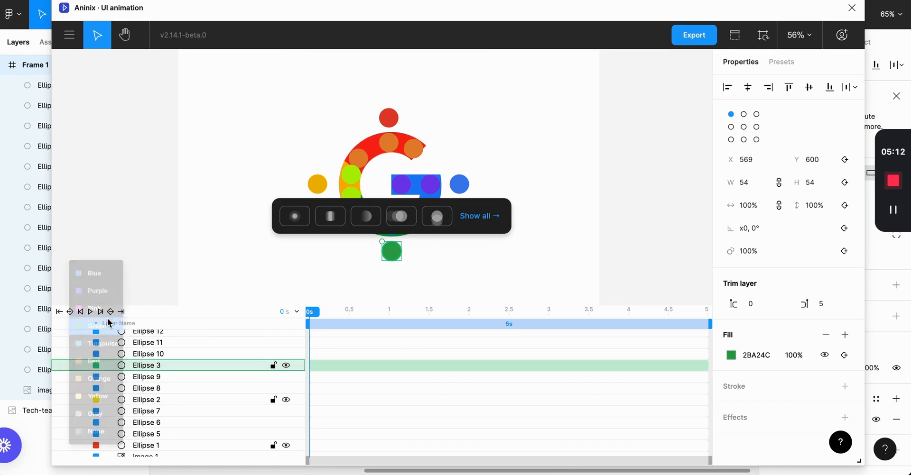
Step: Select the blue circle beside the logo, set its timeline layer label colour to Blue, and deselect it
left_click(467, 186)
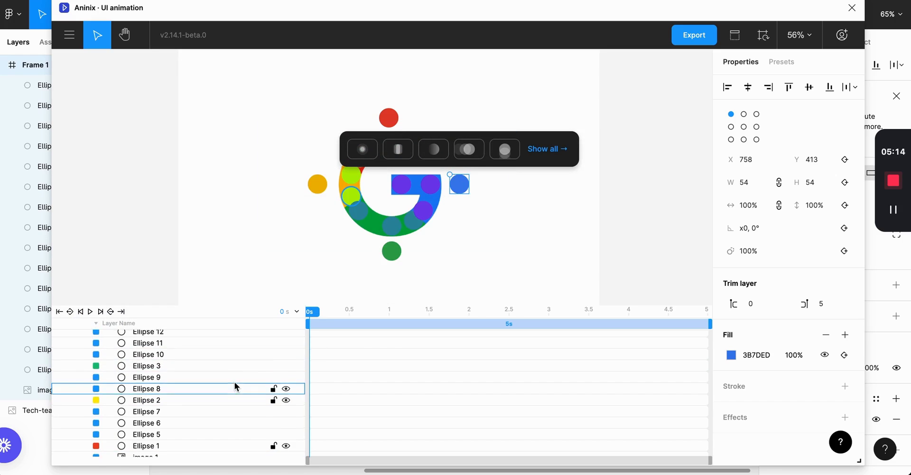
scroll(236, 386, "up", 3)
left_click(96, 382)
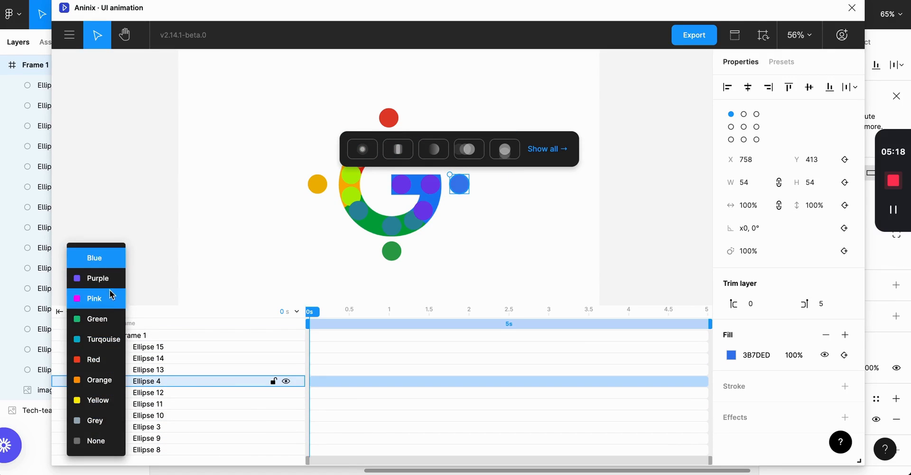
left_click(102, 261)
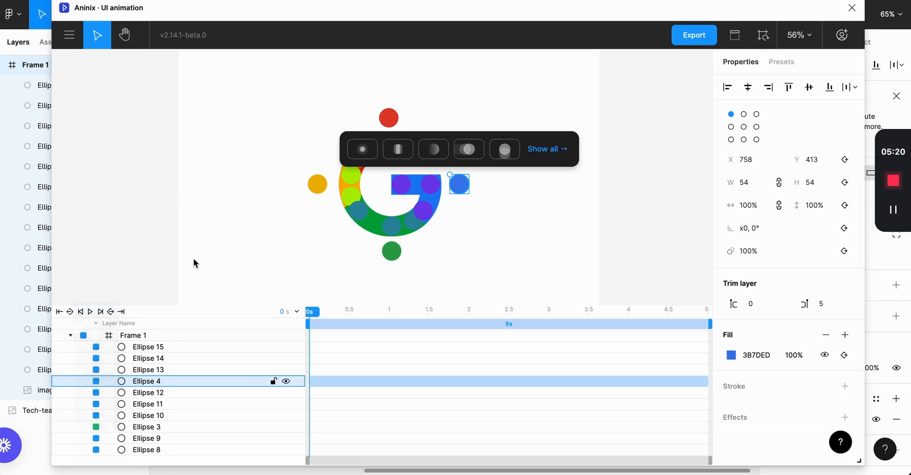
left_click(545, 264)
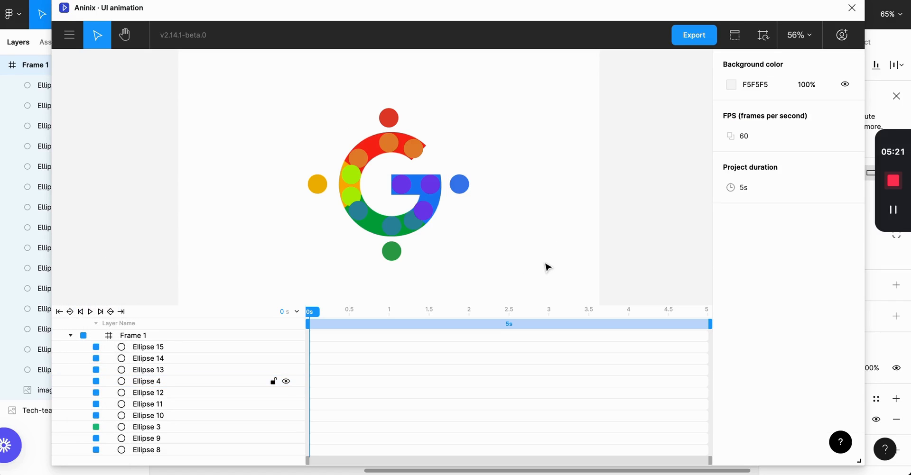
Step: Move the blue circle just past the frame's right edge to X about 1177 and the yellow circle past its left edge to X about -53
left_click(459, 188)
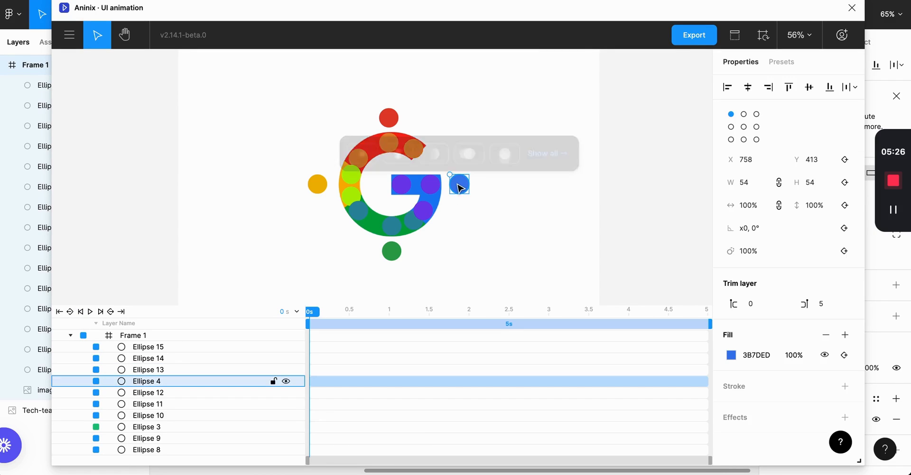
left_click_drag(459, 186, 611, 179)
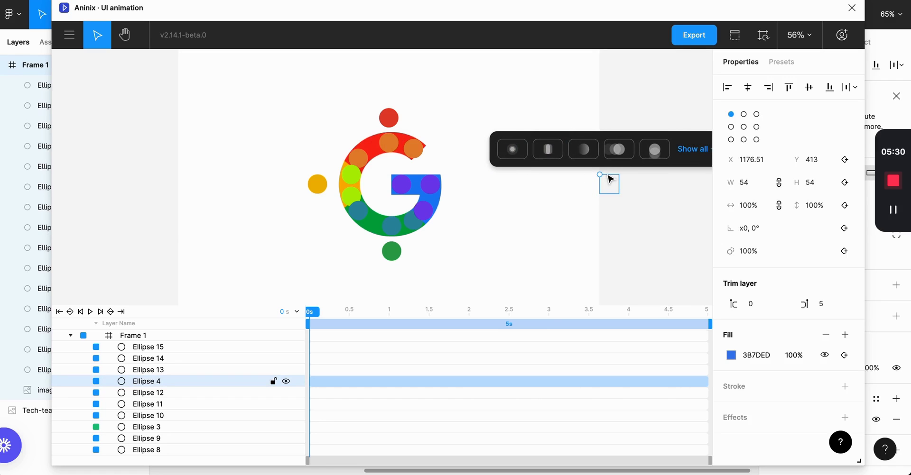
left_click(317, 185)
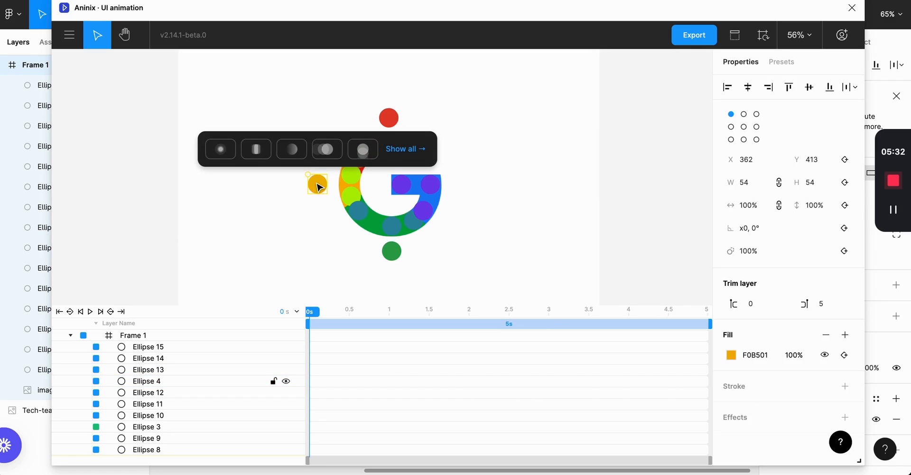
left_click_drag(318, 186, 171, 193)
scroll(266, 179, "down", 3)
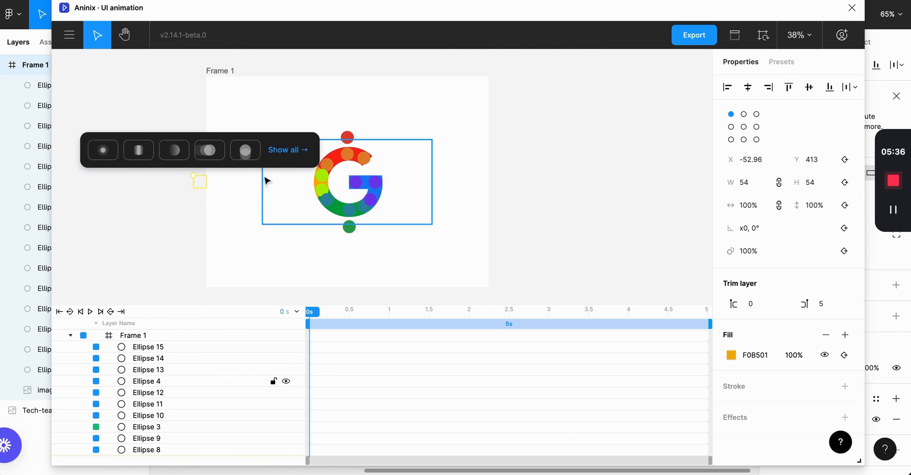
left_click(377, 119)
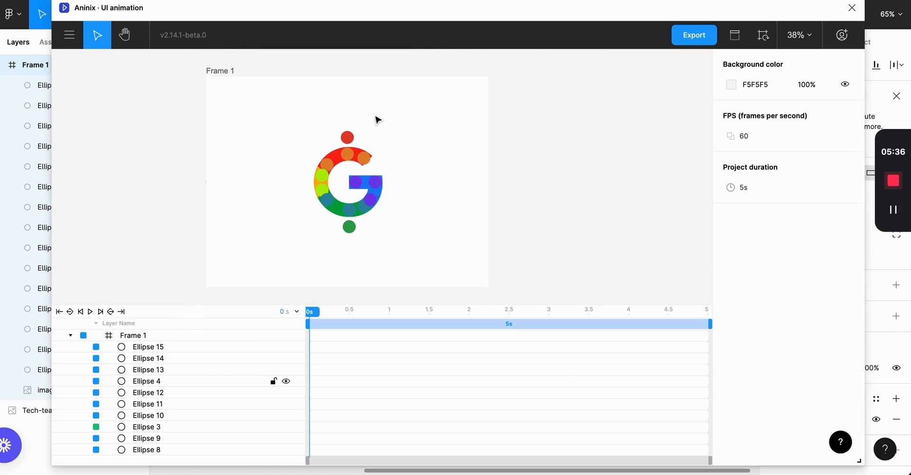
Step: Move the red circle just above the frame to Y about -53 and the green circle just below it to Y about 881
left_click(348, 139)
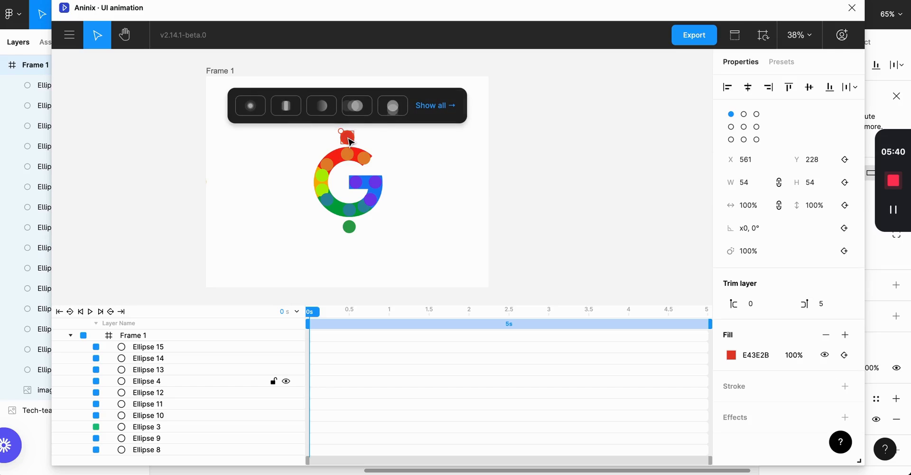
left_click_drag(348, 140, 349, 73)
left_click(349, 227)
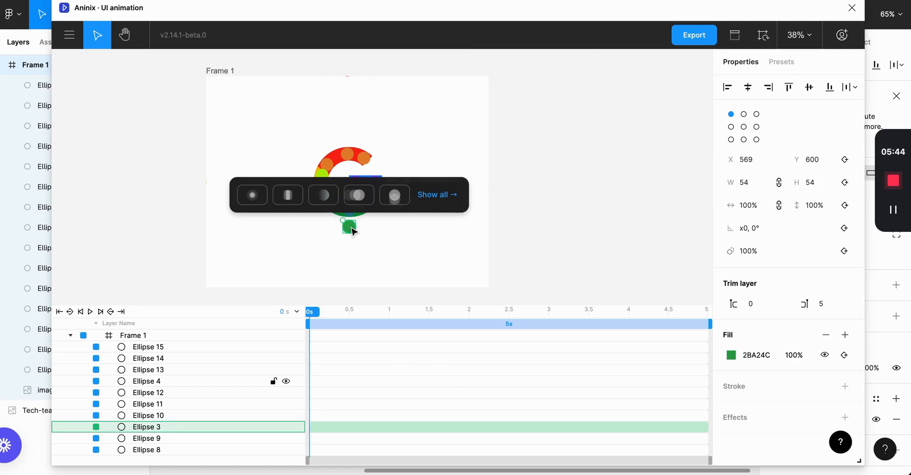
left_click_drag(349, 227, 351, 299)
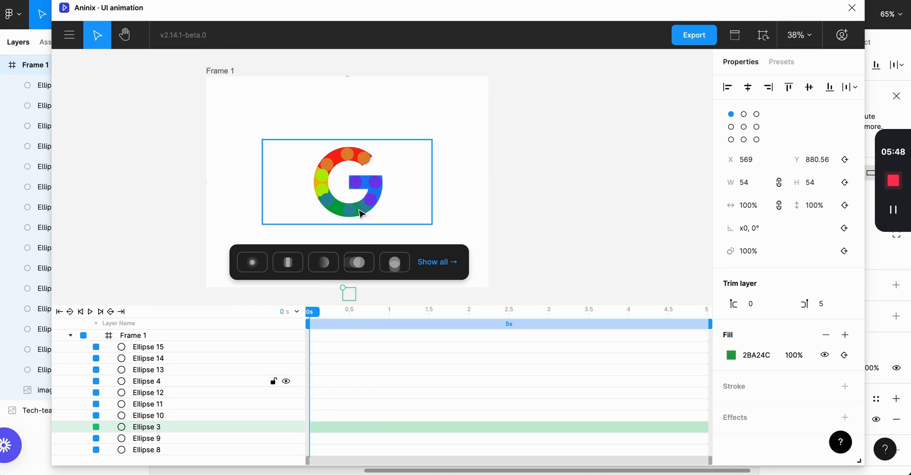
Step: Select the G logo image and lock its image 1 layer in the timeline, leaving it visible
left_click(346, 240)
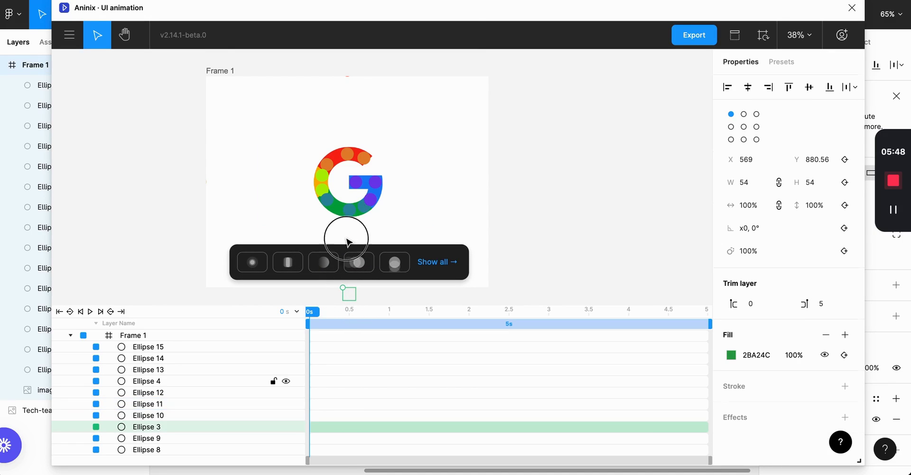
left_click(400, 182)
scroll(193, 400, "down", 3)
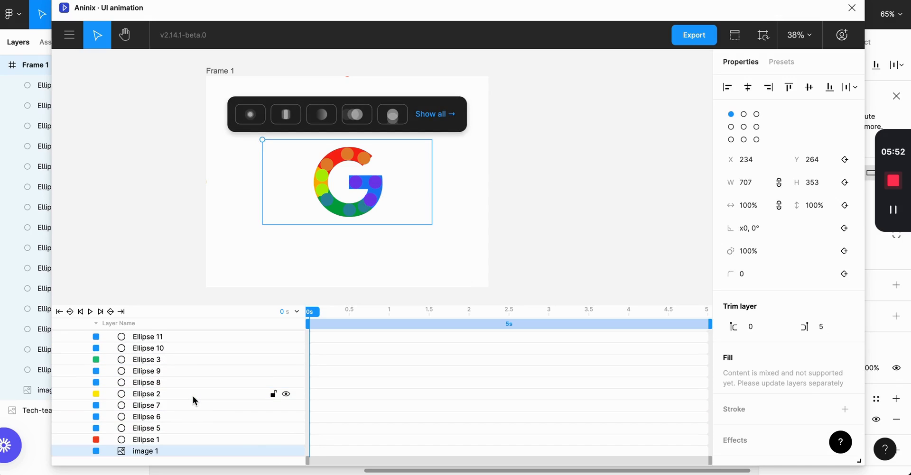
left_click(274, 452)
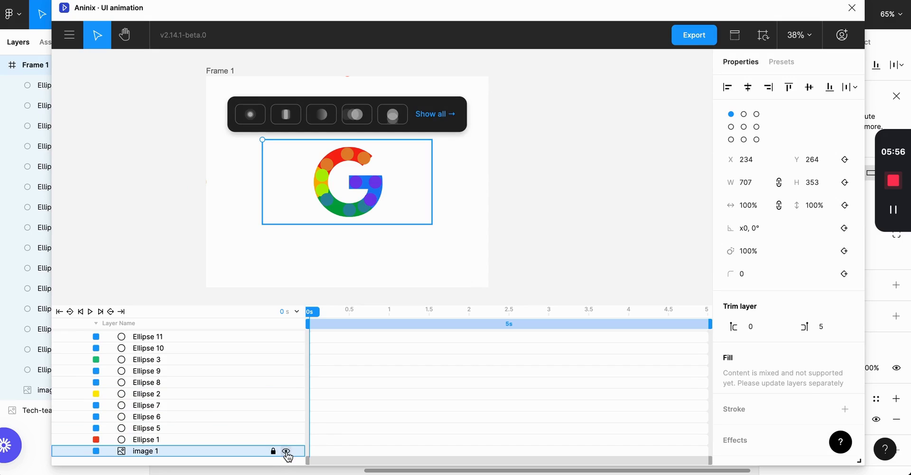
left_click(286, 452)
left_click(286, 452)
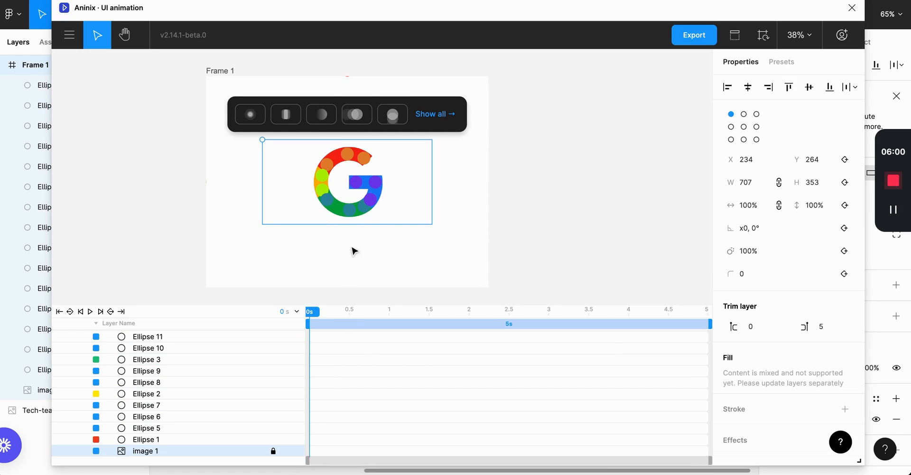
Step: Select the red circle above the frame and apply the Fade position down entrance preset to it
left_click(347, 71)
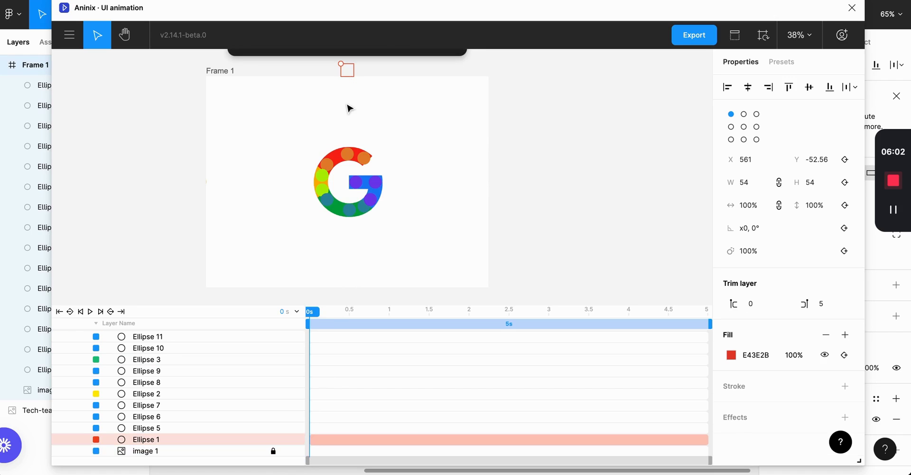
scroll(350, 116, "up", 2)
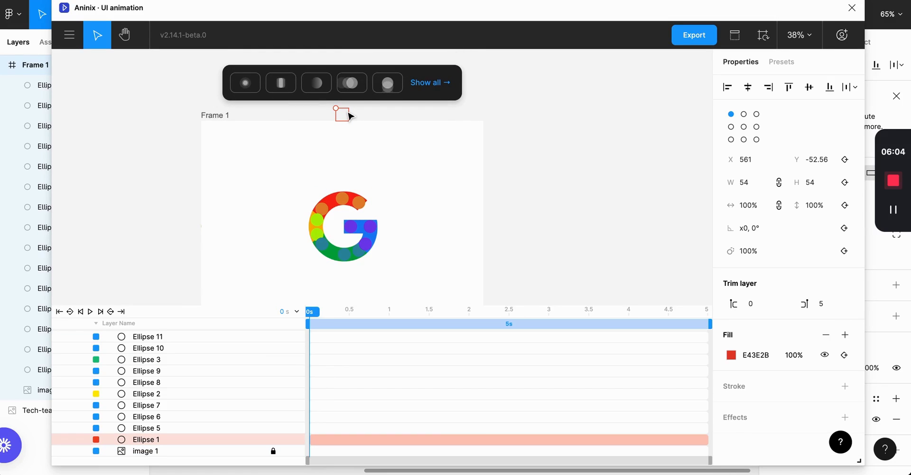
scroll(349, 115, "up", 2)
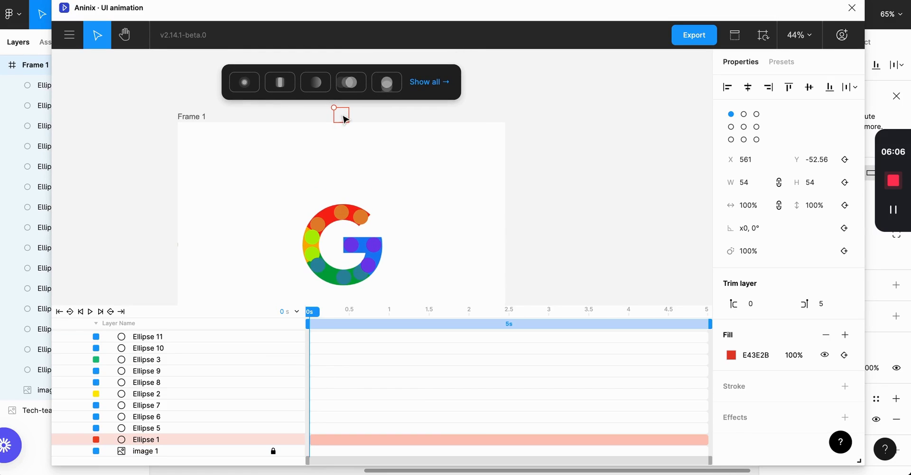
left_click(435, 87)
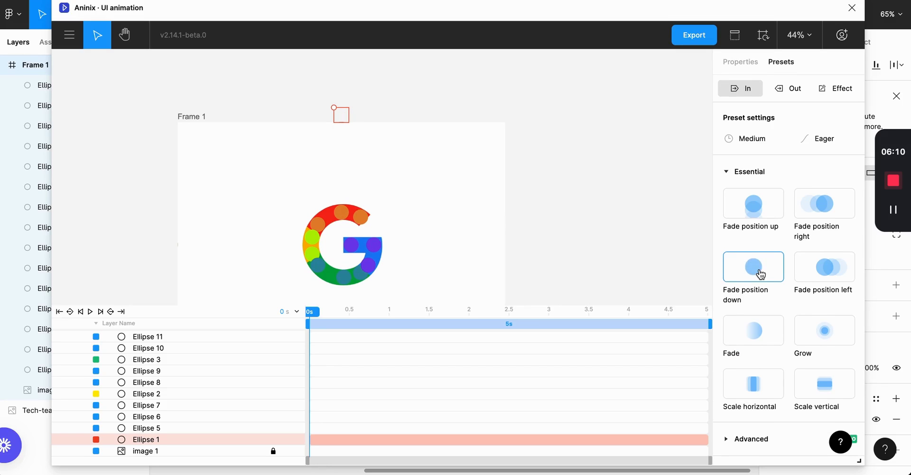
scroll(759, 274, "down", 1)
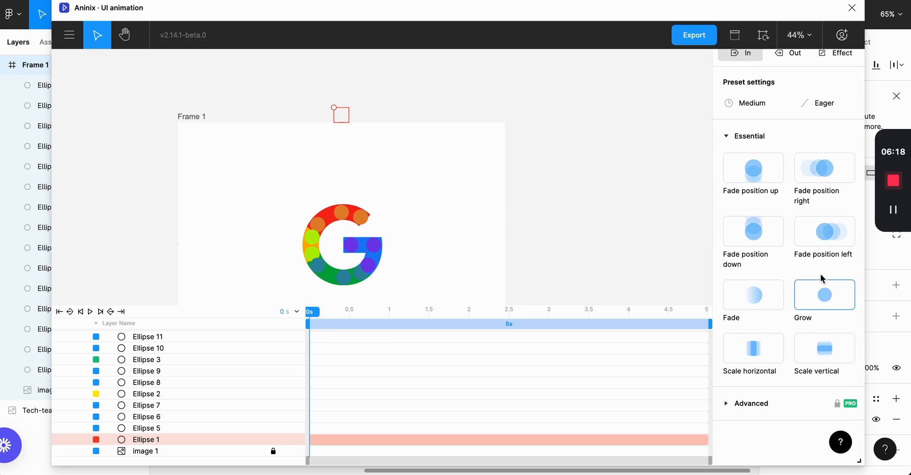
left_click(761, 238)
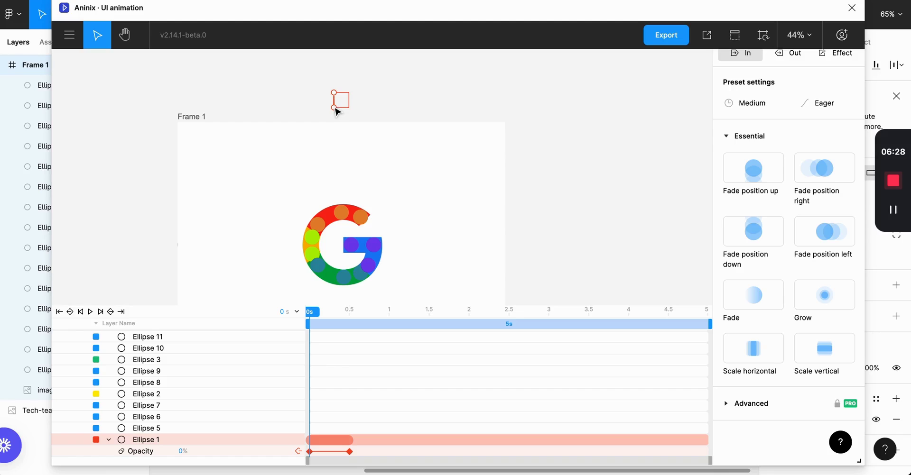
Step: Extend the end point of the red circle's motion path down to the logo's upper-left curve, where red meets yellow
left_click_drag(335, 109, 311, 227)
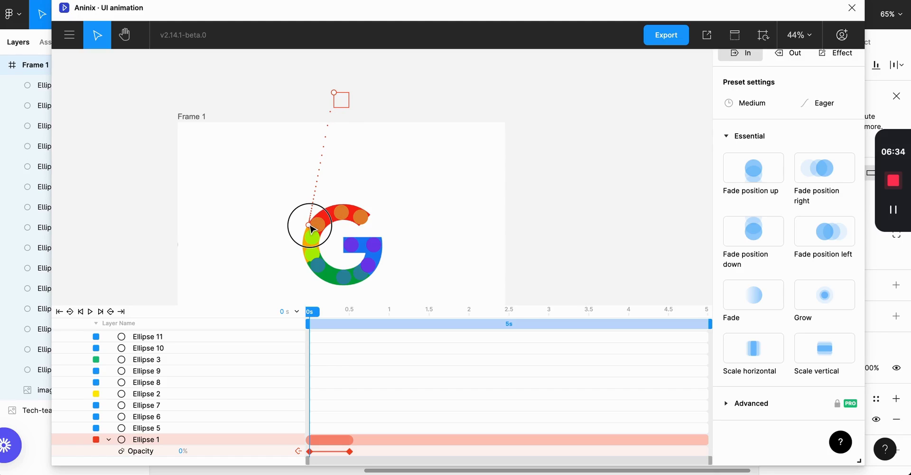
left_click_drag(311, 226, 311, 227)
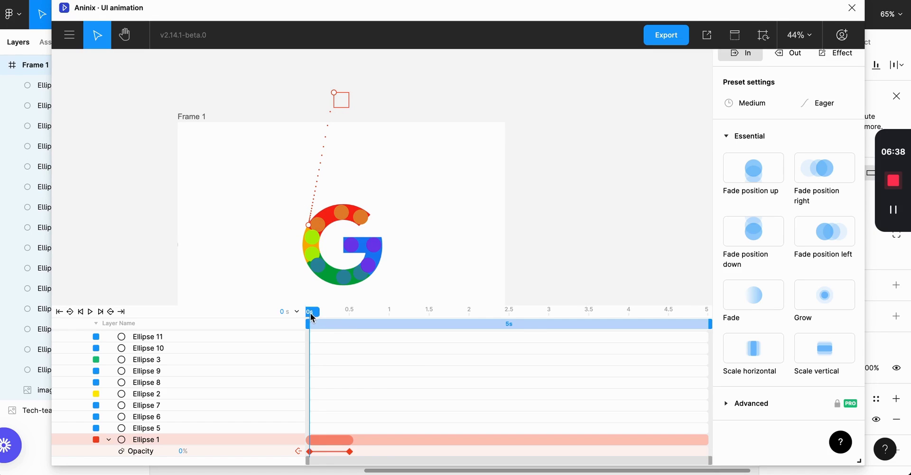
left_click_drag(312, 315, 297, 326)
scroll(516, 259, "down", 1)
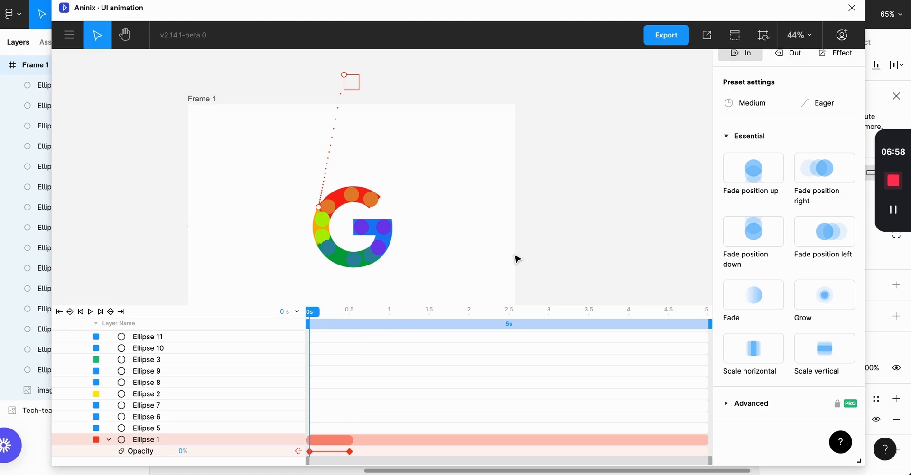
left_click(584, 176)
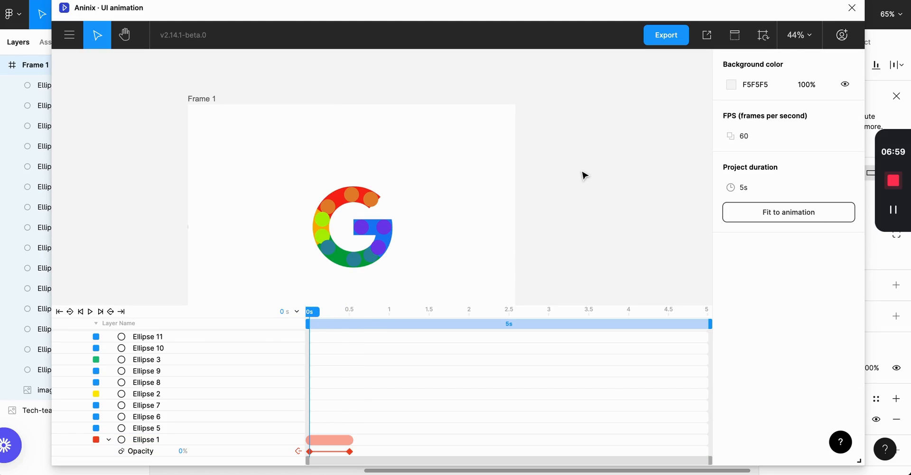
Step: Apply the Fade position left entrance preset to the blue circle and run its motion path from just outside the frame to the logo's blue bar
left_click(523, 228)
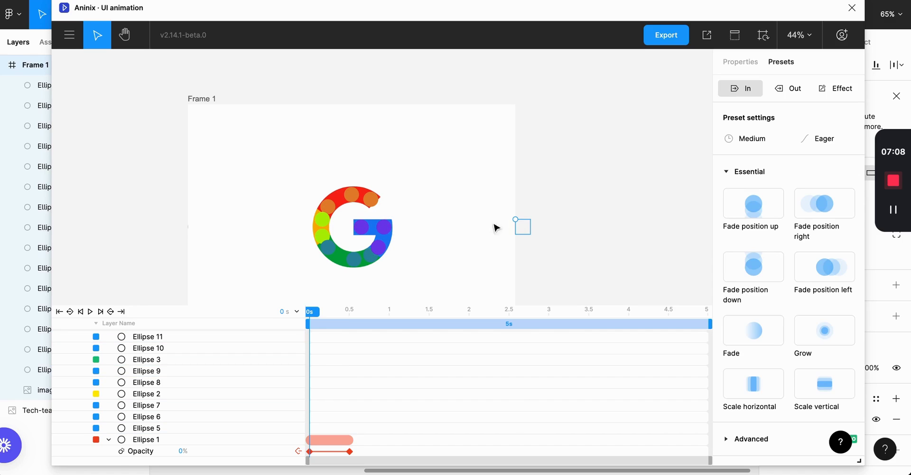
left_click(830, 275)
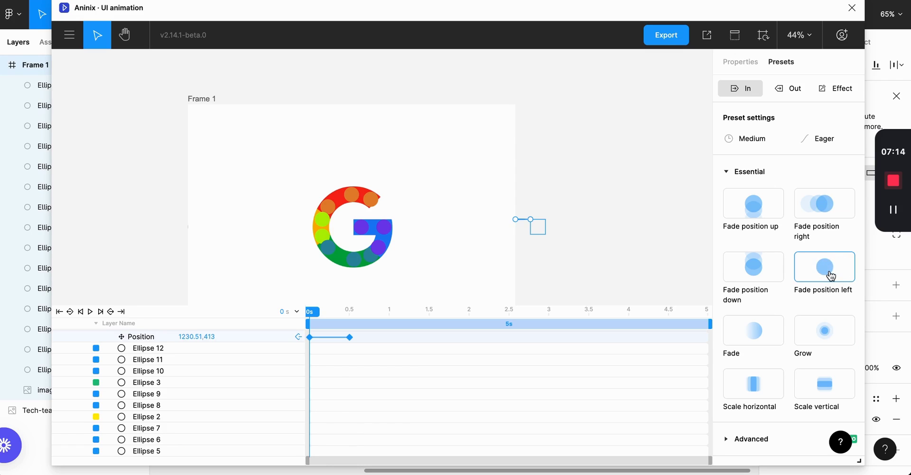
left_click_drag(533, 223, 415, 226)
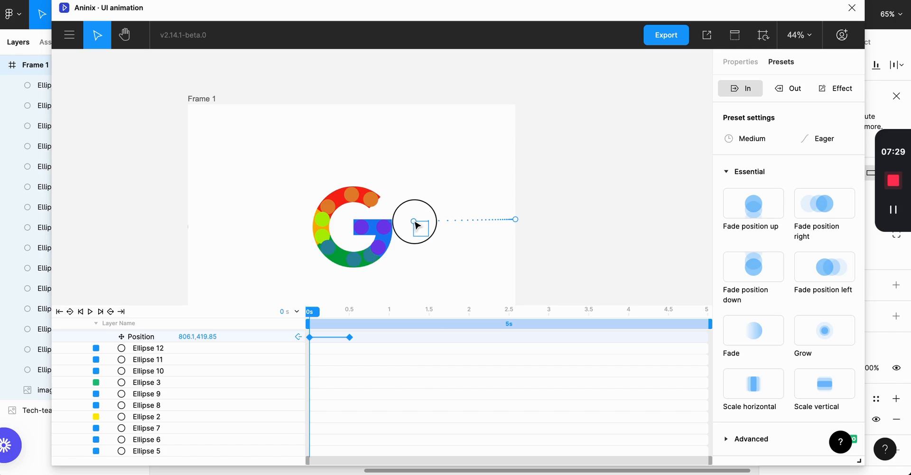
left_click_drag(414, 226, 355, 220)
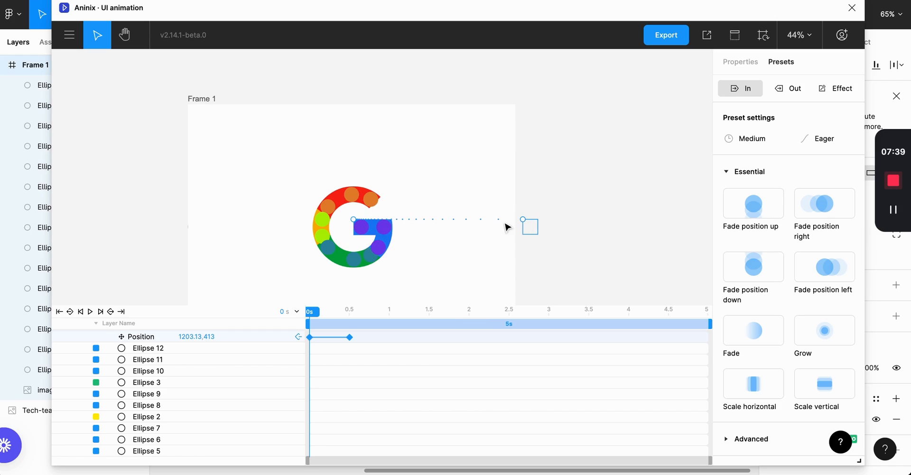
left_click_drag(523, 218, 517, 220)
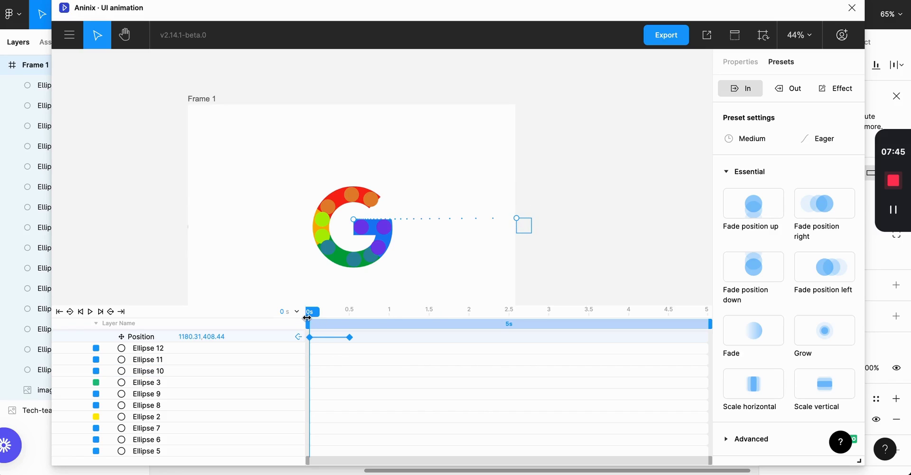
mouse_move(311, 316)
left_mouse_down()
mouse_move(345, 319)
mouse_move(304, 317)
left_mouse_up()
Step: Apply the Fade position up entrance preset to the green circle and run its motion path from just below the frame to the logo's lower-left curve
scroll(536, 261, "down", 3)
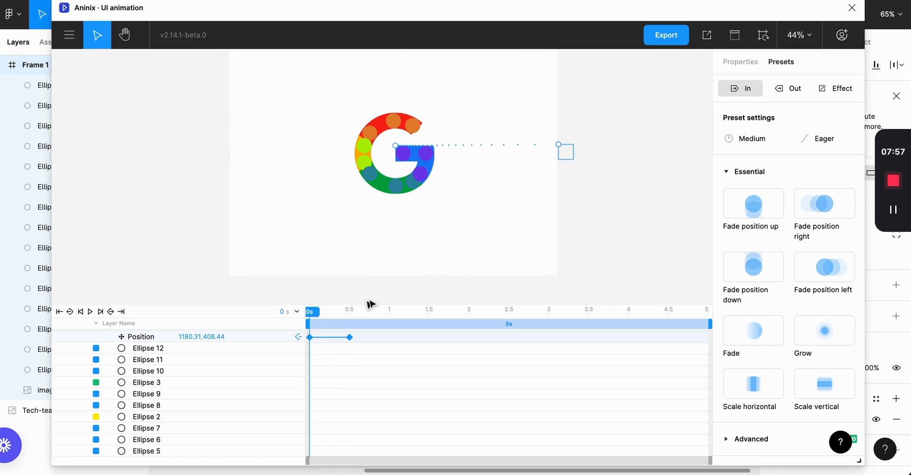
left_click(400, 289)
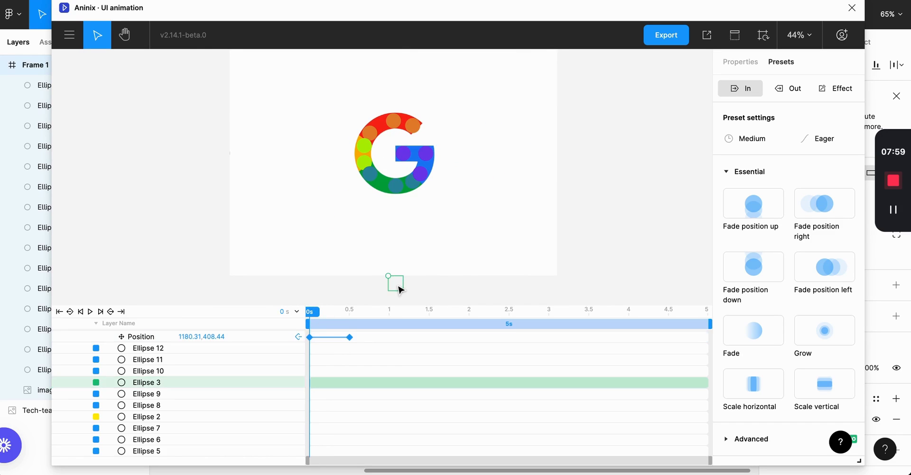
left_click(754, 216)
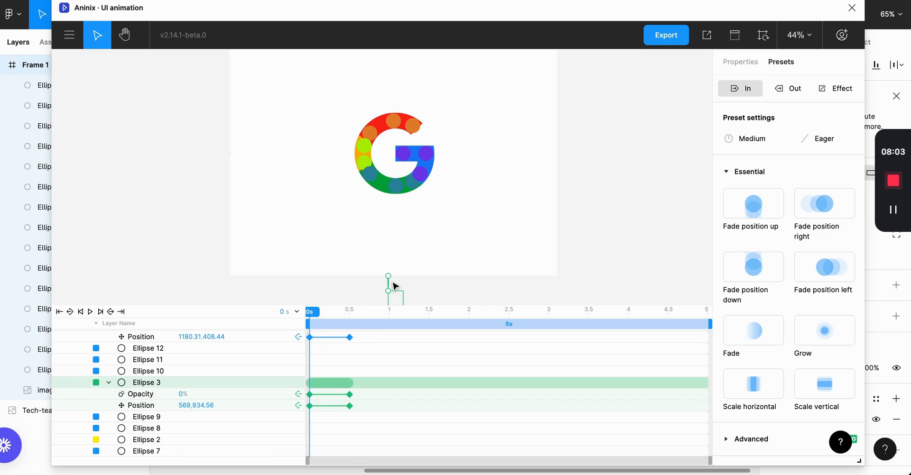
left_click_drag(388, 276, 364, 169)
left_click_drag(388, 291, 389, 278)
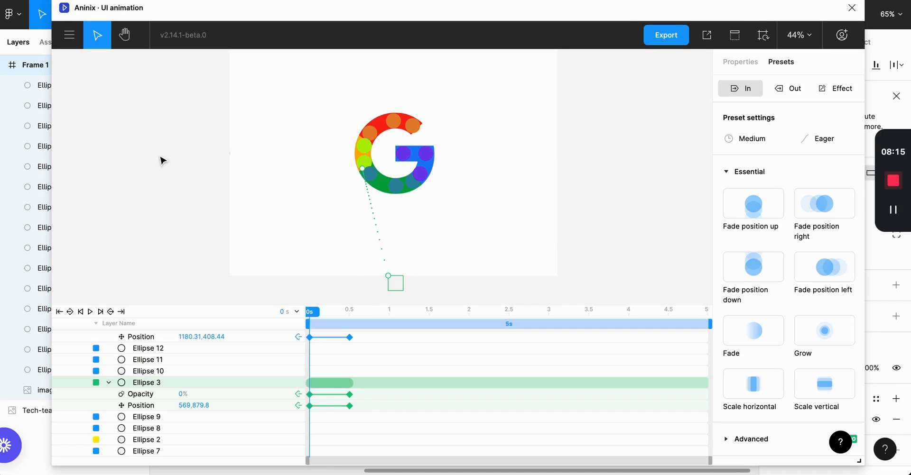
Step: Apply the Fade position right entrance preset to the yellow circle and run its motion path from just outside the frame to the logo's yellow curve
left_click(222, 153)
left_click(223, 155)
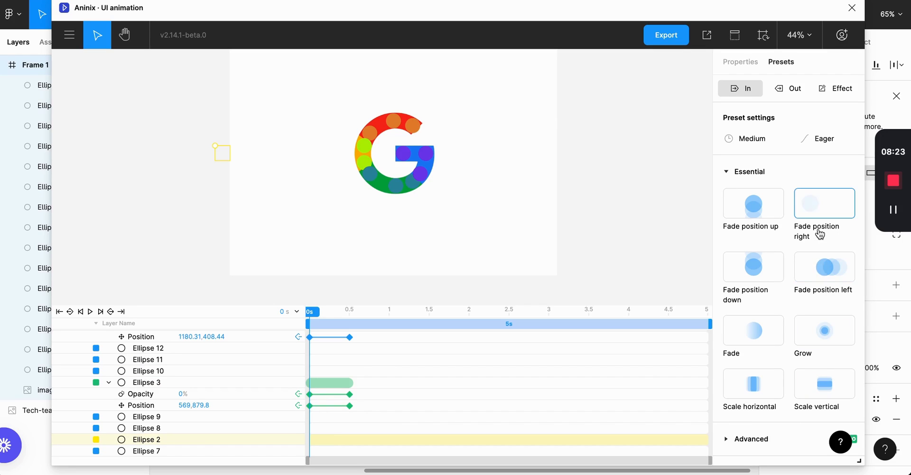
left_click(820, 213)
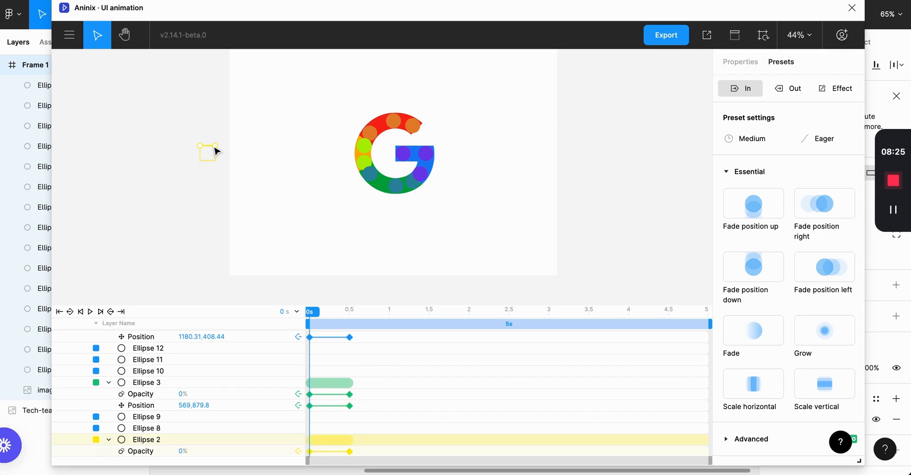
left_click_drag(215, 149, 356, 157)
left_click_drag(203, 149, 218, 149)
scroll(356, 170, "up", 2)
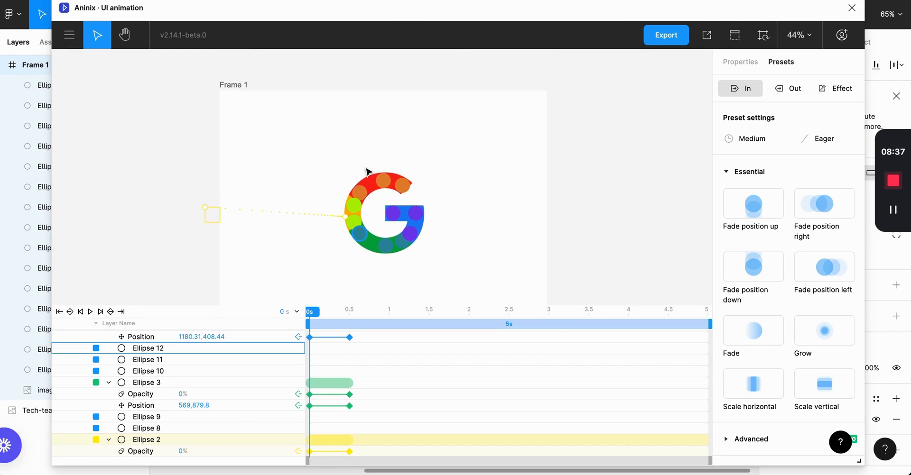
scroll(365, 180, "right", 2)
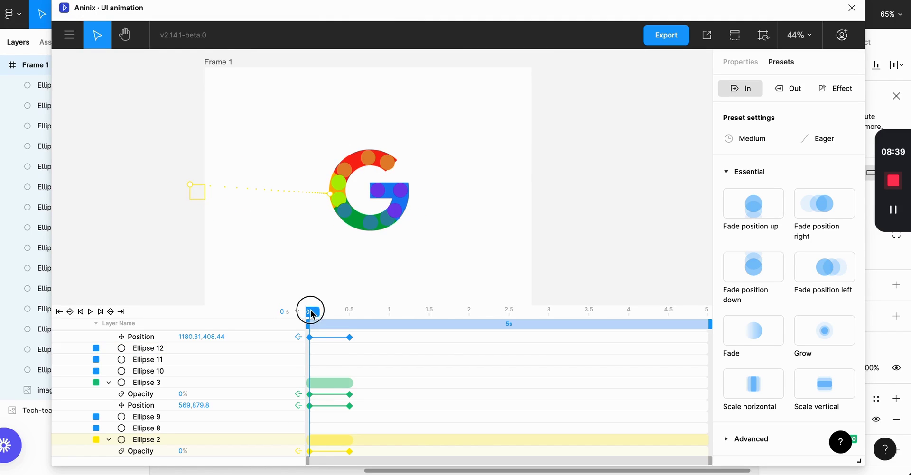
Step: Move the end point of the green circle's motion path to the logo's lower-right curve, where green meets blue
left_click_drag(312, 314, 286, 317)
scroll(369, 271, "down", 2)
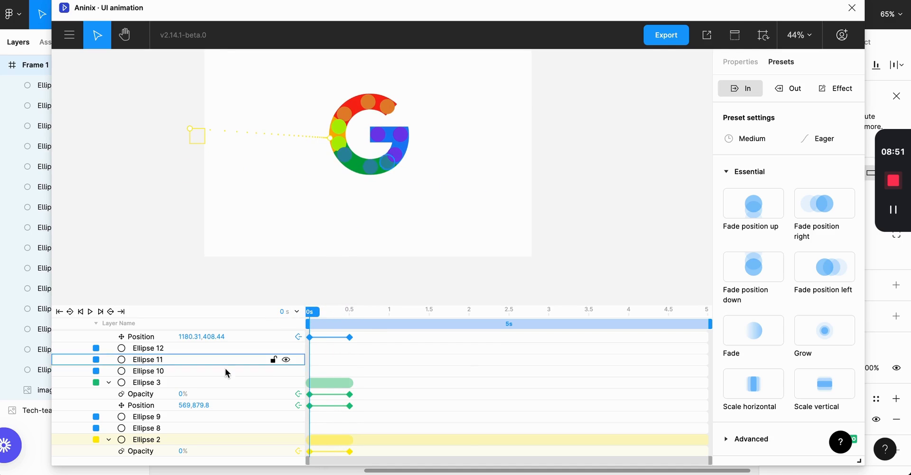
left_click(182, 386)
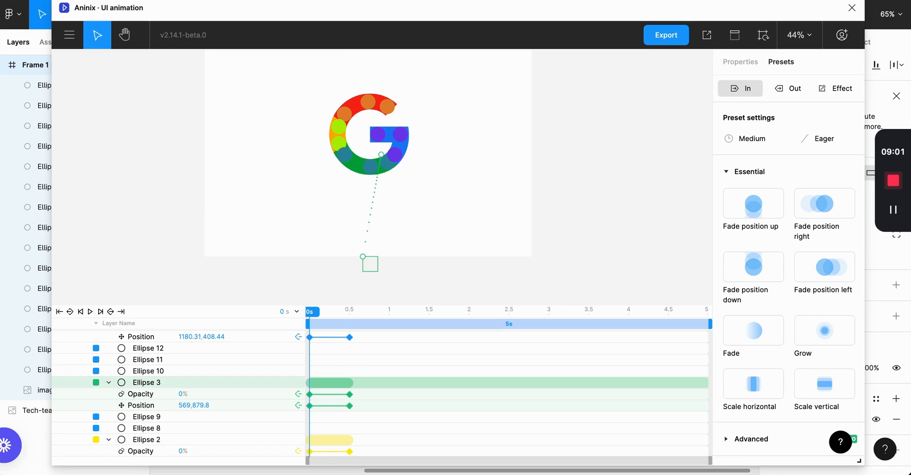
Step: Add a position keyframe at 0.85 s to the blue circle, Ellipse 4, and move it to the right-hand purple dot on the blue bar
left_click_drag(311, 314, 352, 321)
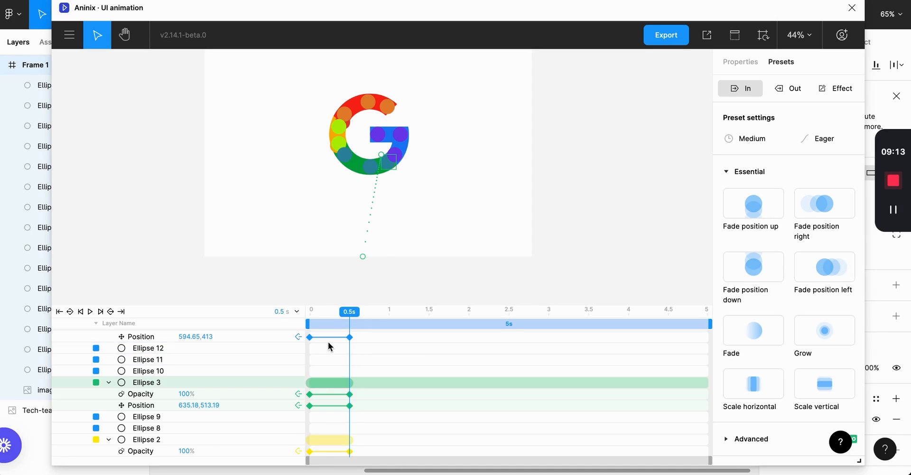
scroll(328, 342, "up", 3)
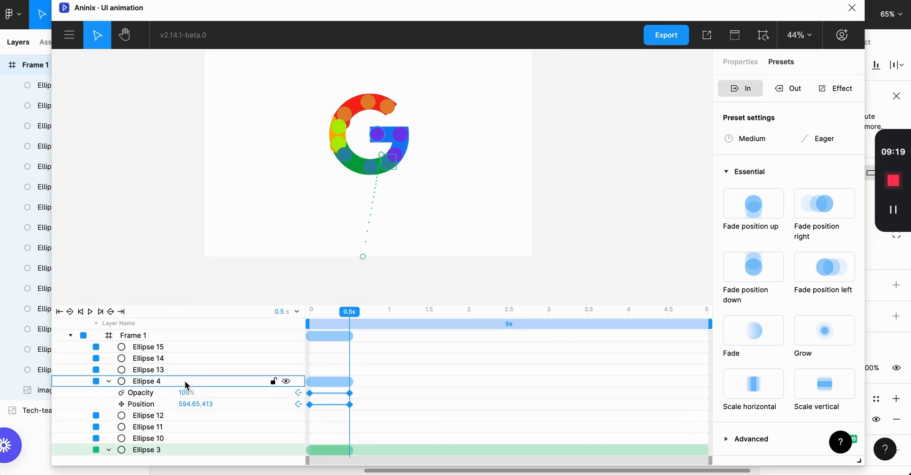
left_click(184, 385)
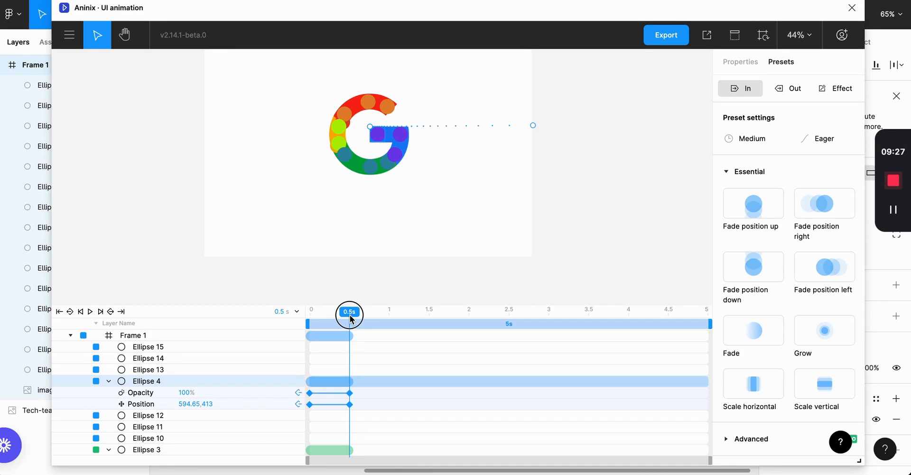
left_click_drag(351, 317, 349, 316)
left_click(152, 409)
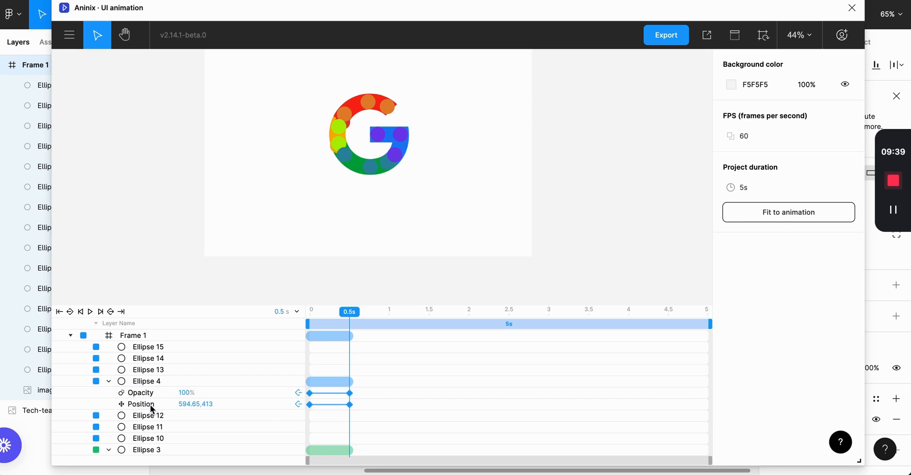
left_click(299, 408)
left_click(298, 407)
left_click_drag(349, 315, 378, 318)
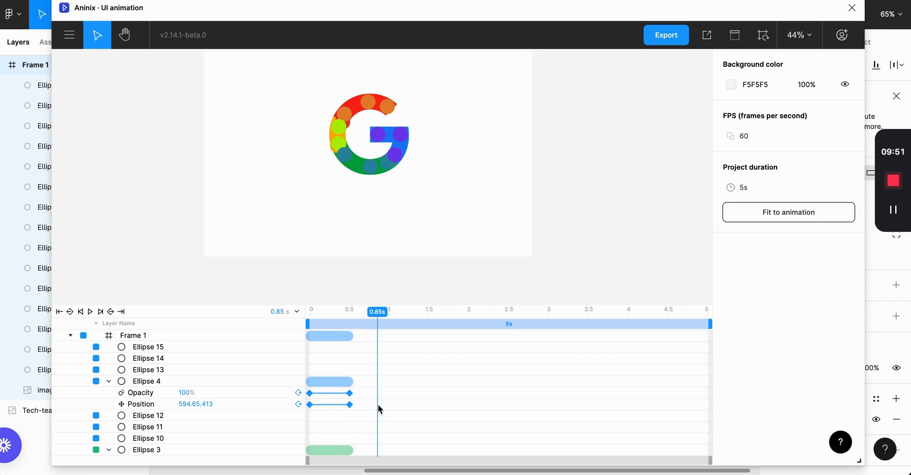
left_click(298, 405)
left_click(236, 382)
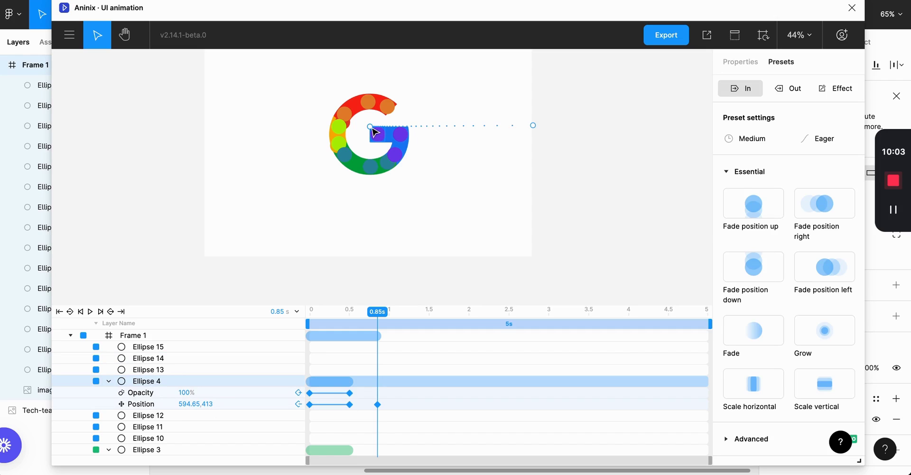
left_click_drag(375, 131, 398, 133)
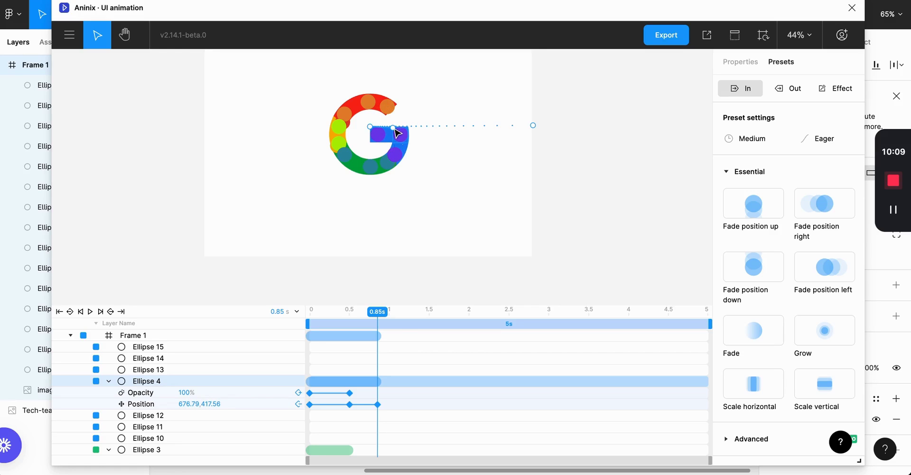
Step: Add a position keyframe at 1.21 s to Ellipse 4 and move it down to the purple dot on the logo's lower-right blue curve
left_click_drag(380, 315, 406, 318)
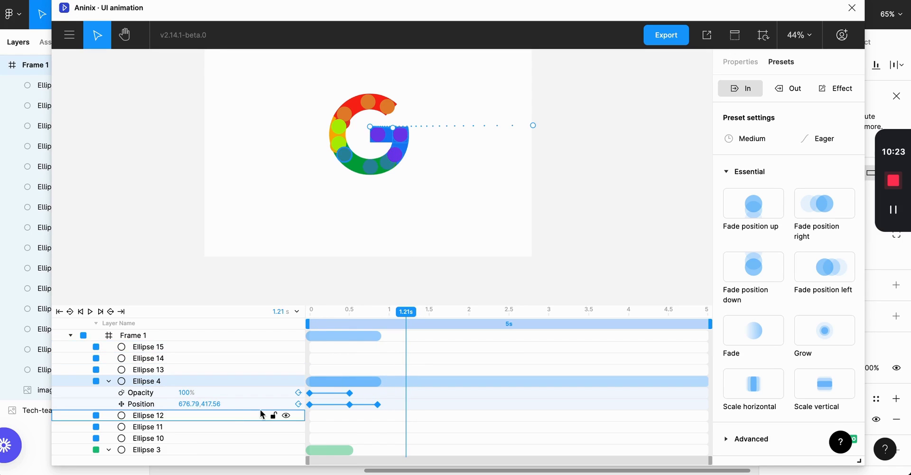
left_click(298, 404)
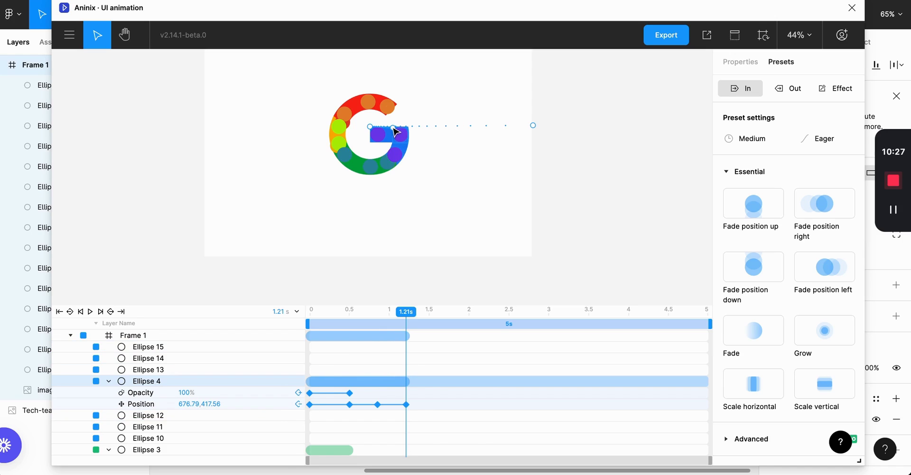
left_click_drag(396, 132, 392, 147)
Step: Add a position keyframe at 0.85 s to the green circle, Ellipse 3, and move it to the middle dot on the green curve
left_click_drag(405, 312, 353, 334)
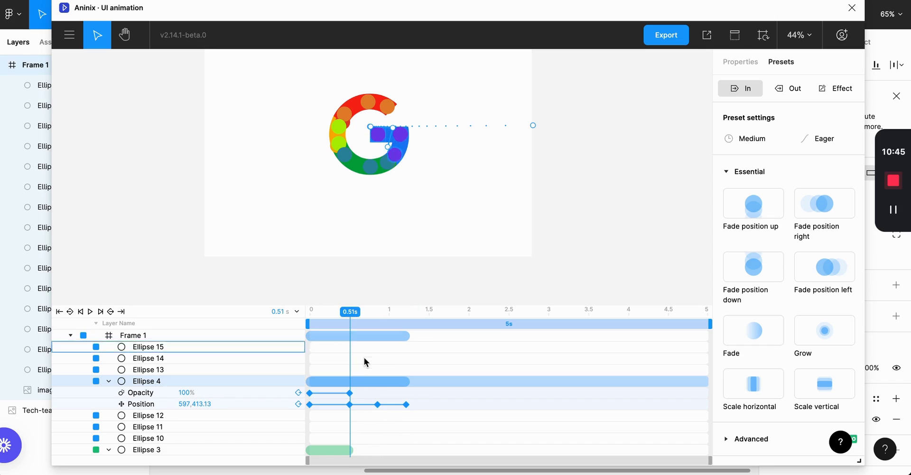
scroll(364, 358, "down", 5)
scroll(364, 357, "down", 2)
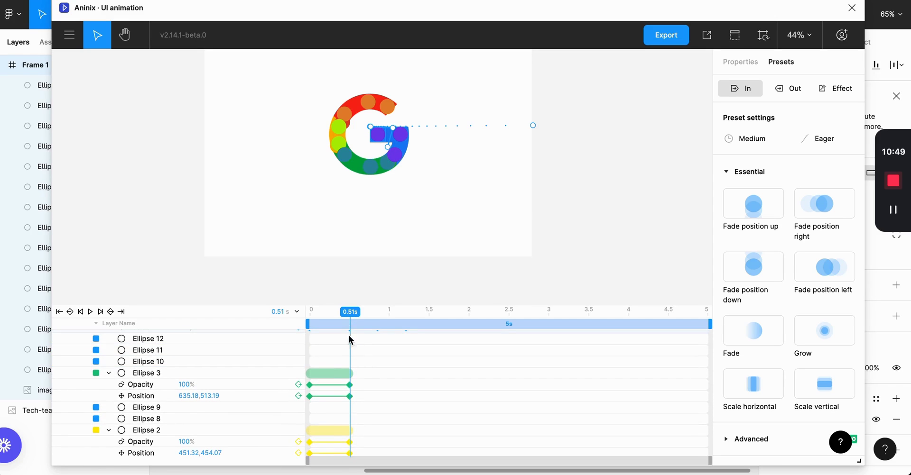
scroll(365, 360, "up", 3)
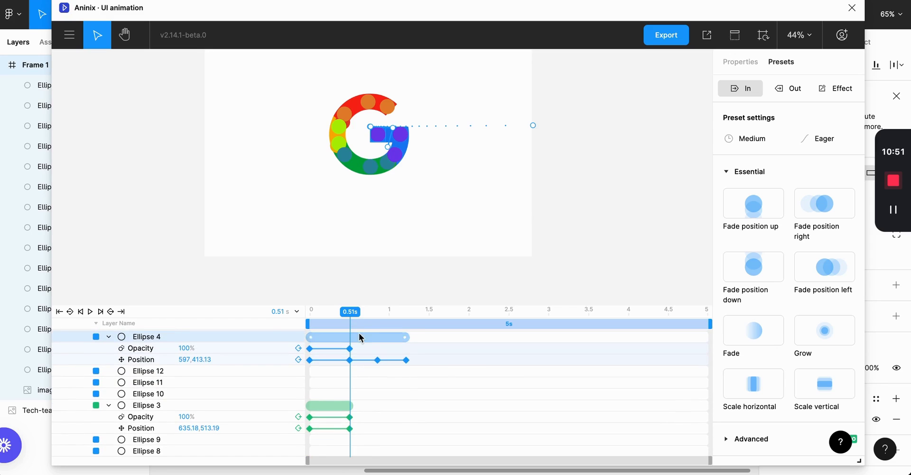
left_click_drag(352, 318, 379, 320)
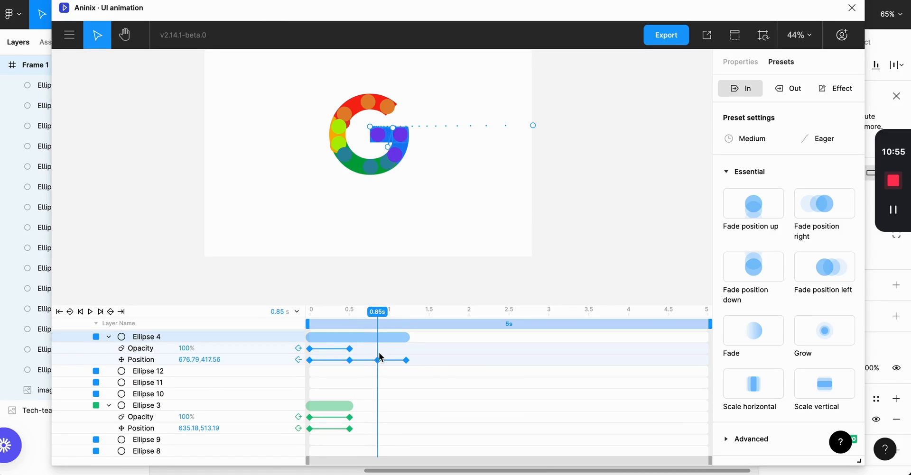
left_click(298, 428)
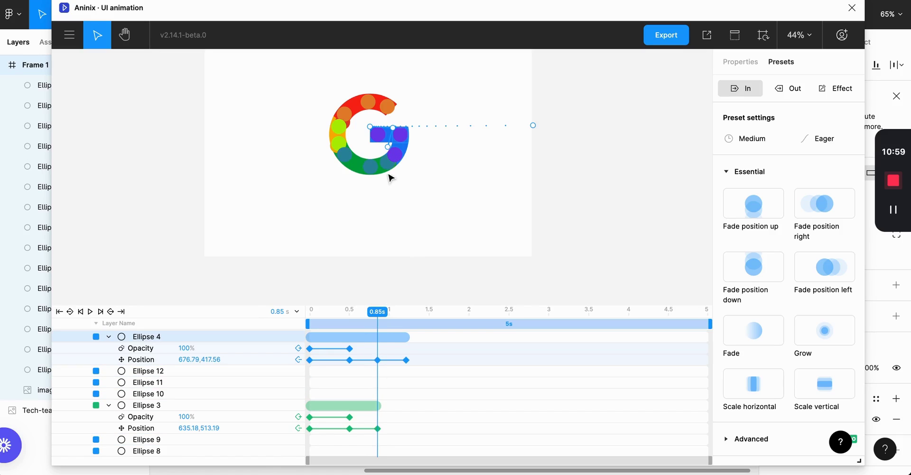
left_click(239, 406)
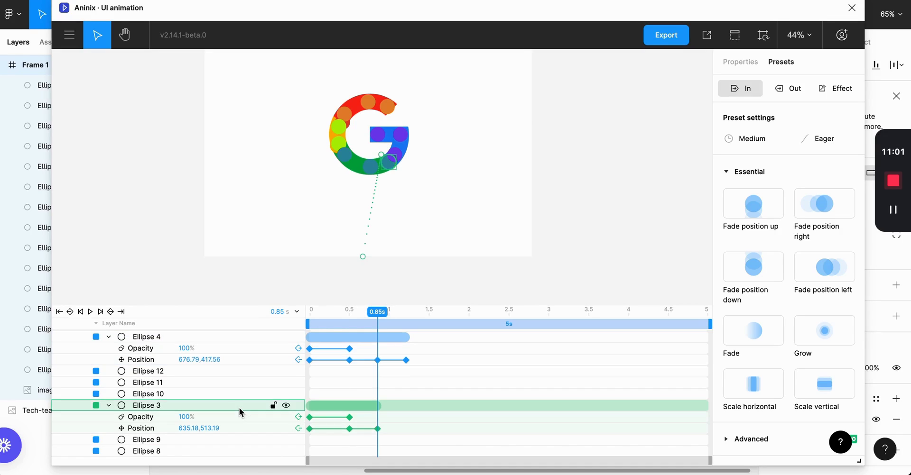
left_click_drag(386, 159, 368, 164)
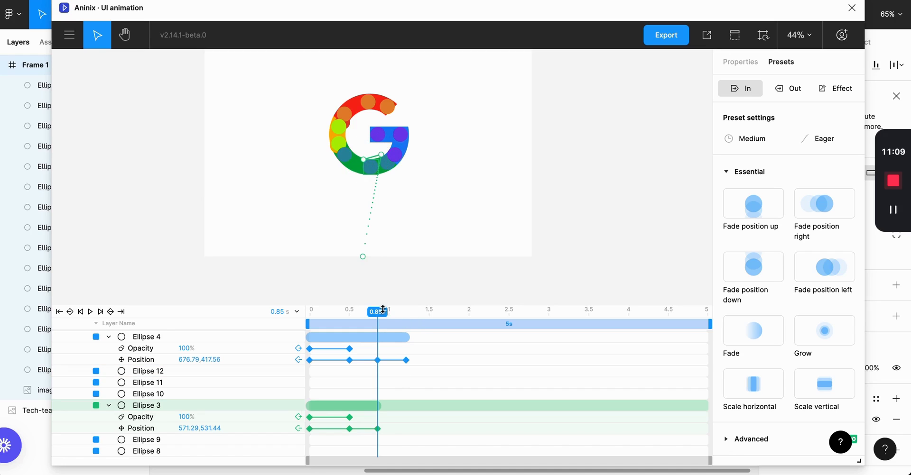
Step: Add a position keyframe at 1.21 s to Ellipse 3 and move it to the green curve's leftmost dot, next to the yellow
left_click_drag(383, 309, 411, 317)
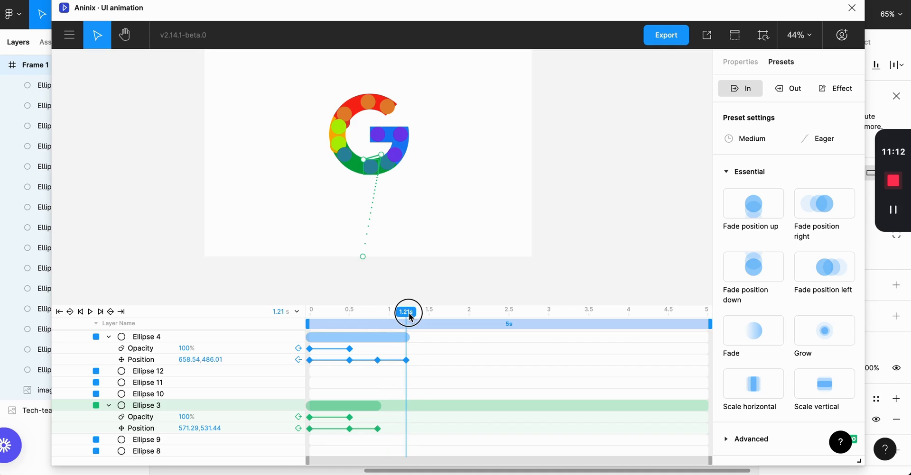
left_click(298, 429)
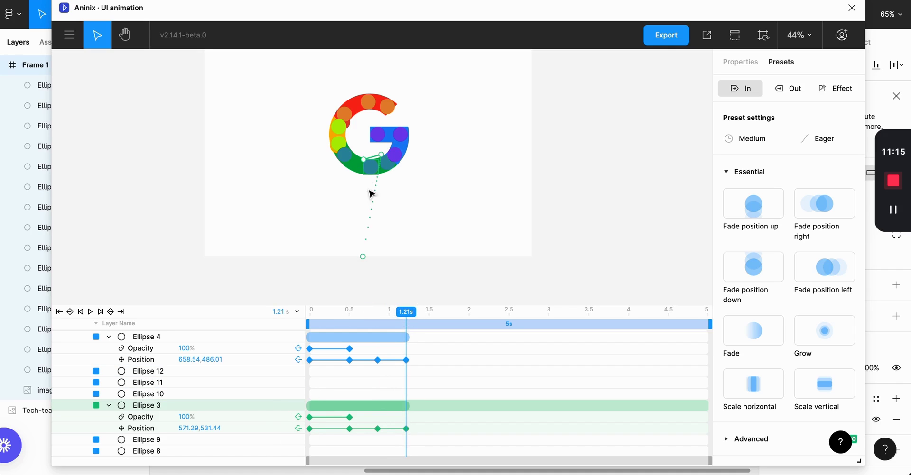
left_click_drag(365, 160, 338, 150)
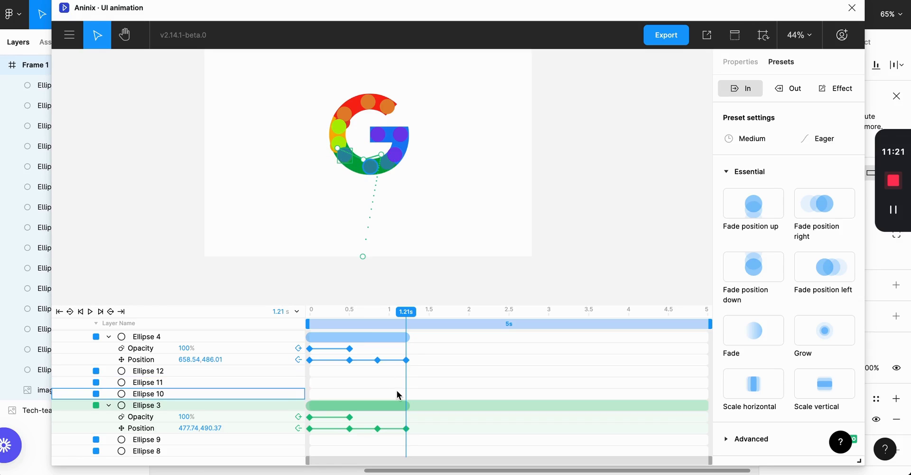
Step: Add a position keyframe at 1.22 s to the yellow circle, Ellipse 2, and move it to the upper lime dot on the yellow curve
scroll(397, 392, "down", 4)
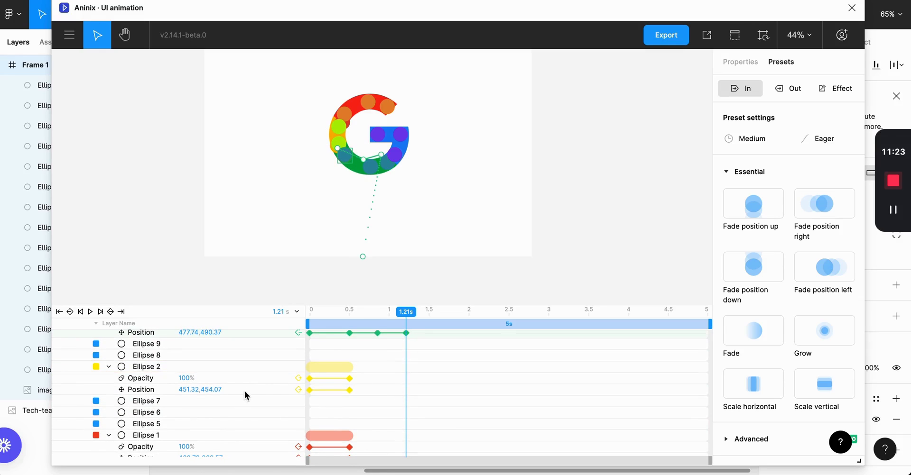
left_click(245, 390)
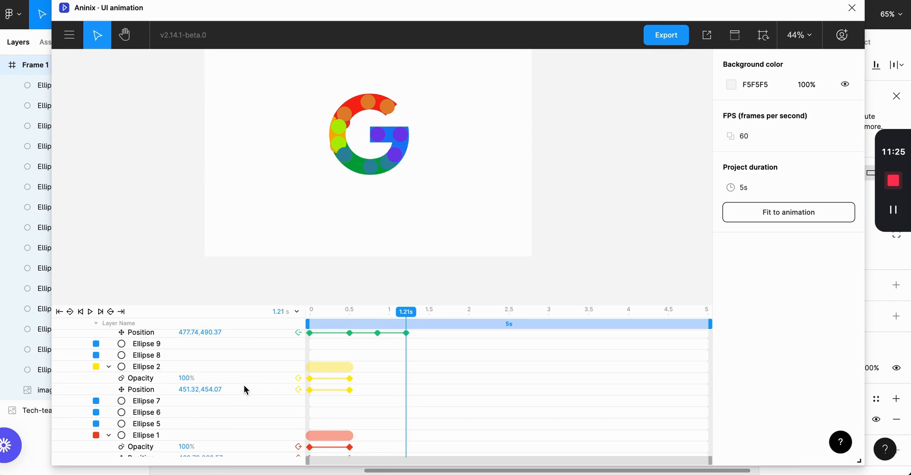
left_click(242, 369)
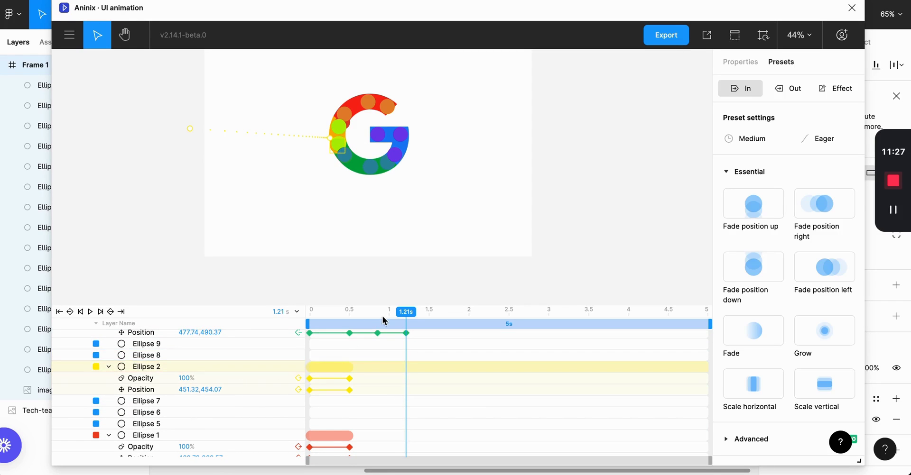
left_click_drag(412, 316, 383, 319)
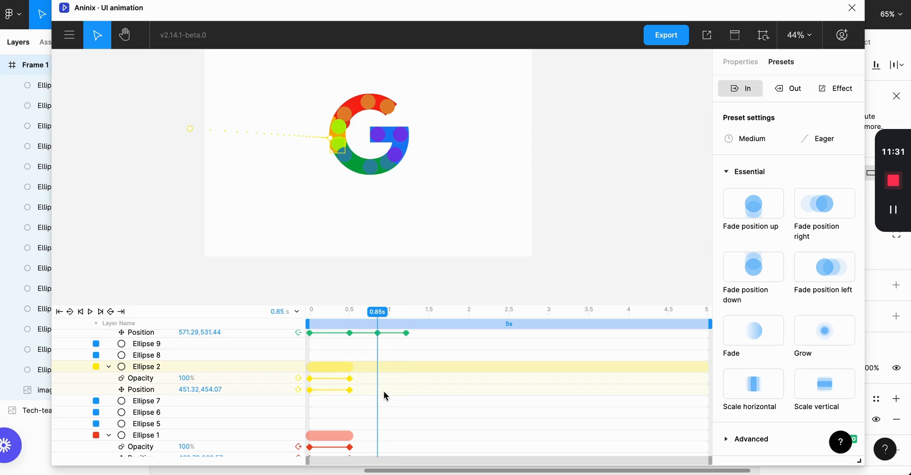
scroll(383, 391, "up", 1)
scroll(383, 391, "up", 2)
scroll(383, 391, "down", 2)
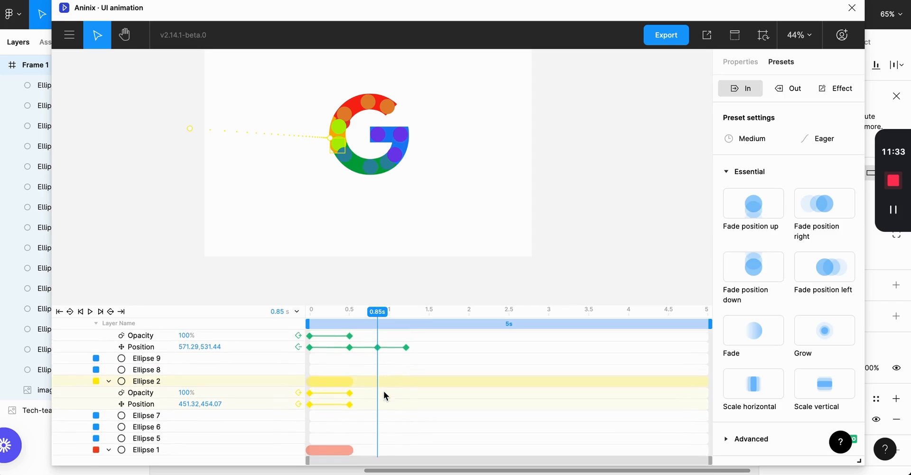
scroll(385, 388, "up", 1)
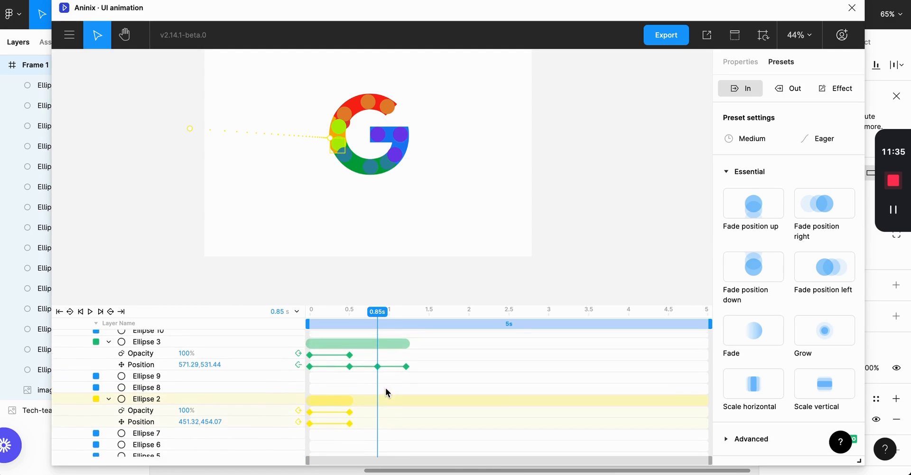
left_click_drag(377, 312, 403, 320)
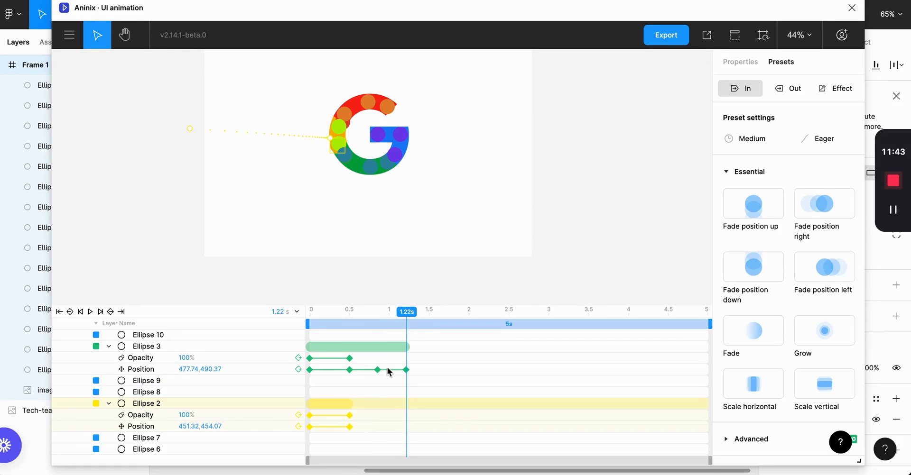
left_click(298, 428)
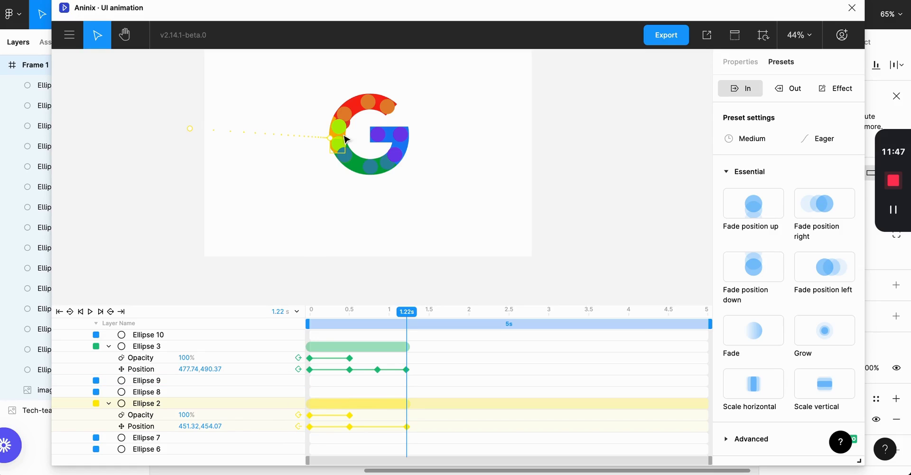
left_click_drag(331, 141, 334, 123)
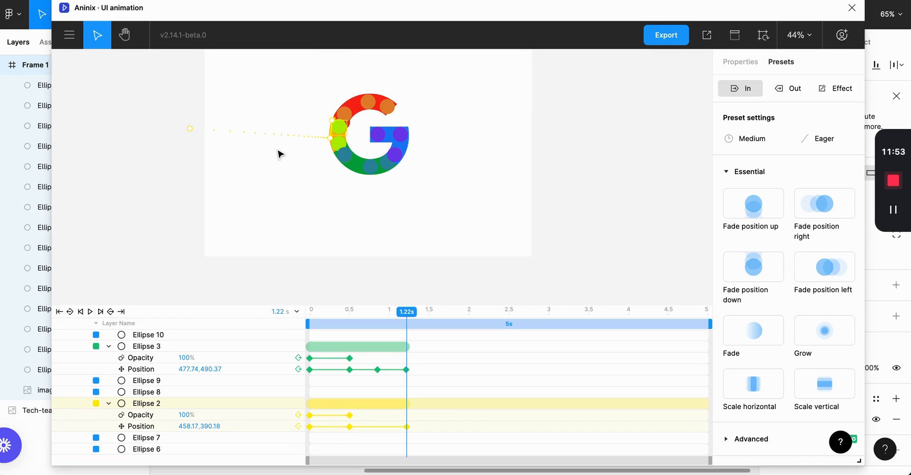
Step: Add a position keyframe at 0.86 s to the red circle, Ellipse 1, and move it to the middle orange dot on the red curve
scroll(356, 387, "down", 1)
scroll(355, 385, "down", 3)
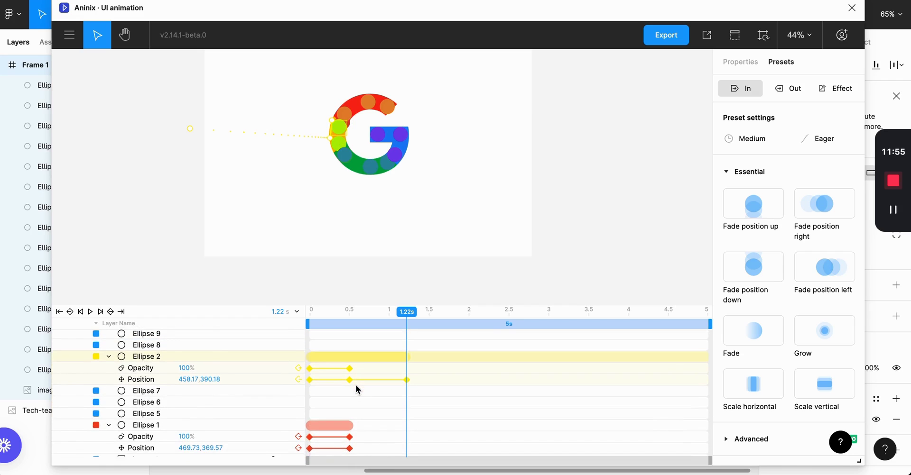
scroll(391, 354, "up", 1)
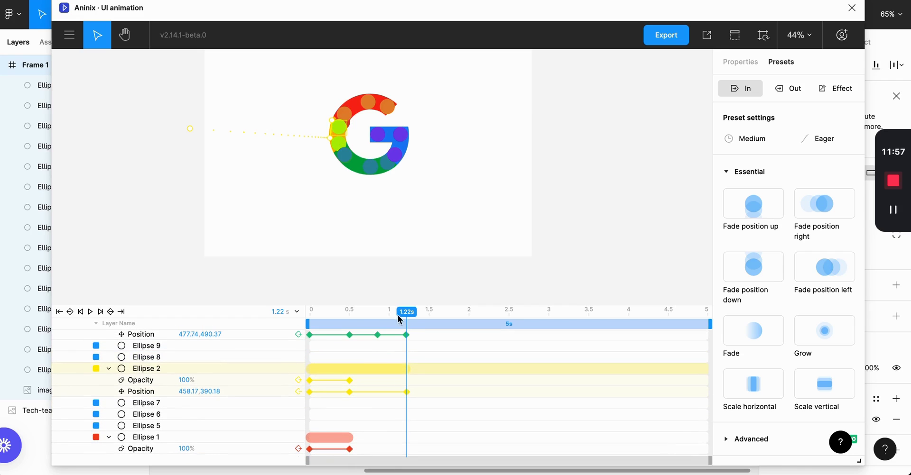
left_click_drag(406, 312, 378, 317)
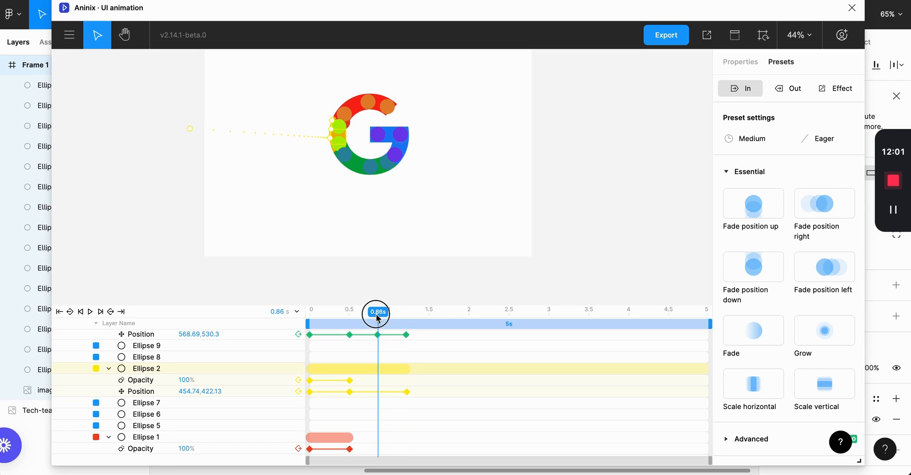
scroll(375, 381, "down", 2)
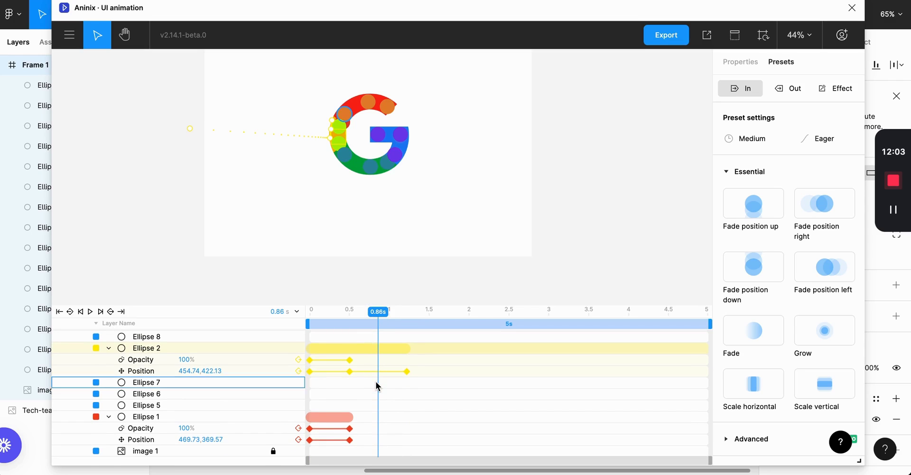
left_click(298, 441)
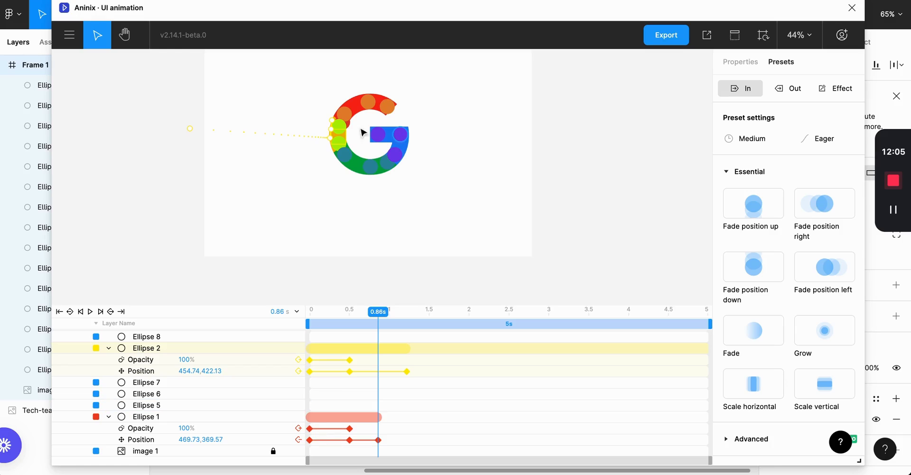
left_click(236, 419)
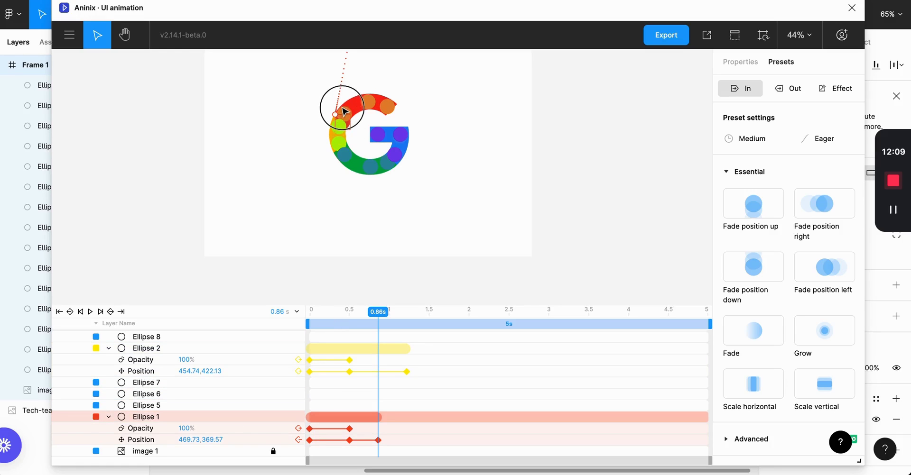
left_click_drag(362, 98, 361, 98)
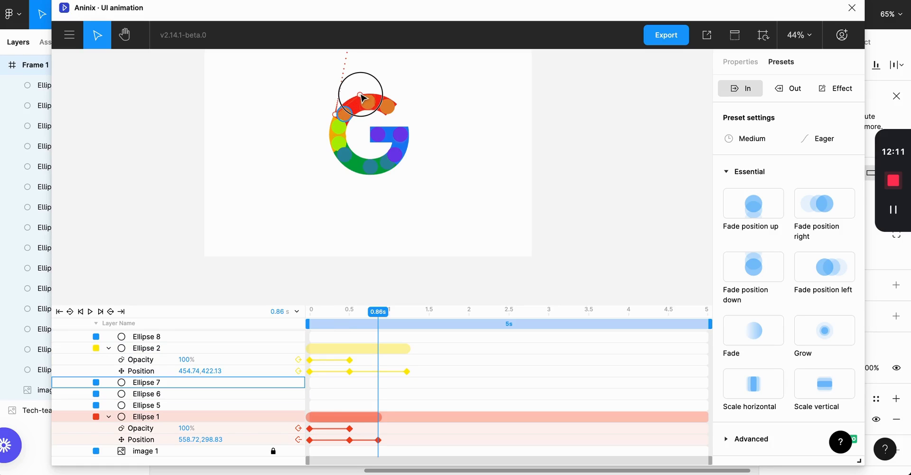
Step: Add a position keyframe at 1.22 s to Ellipse 1 and move it to the rightmost orange dot at the red curve's end
scroll(413, 348, "up", 4)
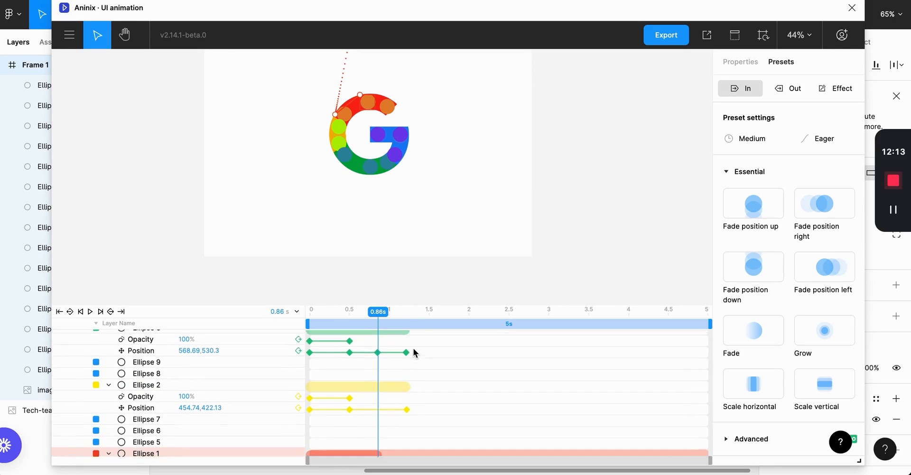
scroll(409, 341, "down", 3)
left_click_drag(378, 313, 408, 317)
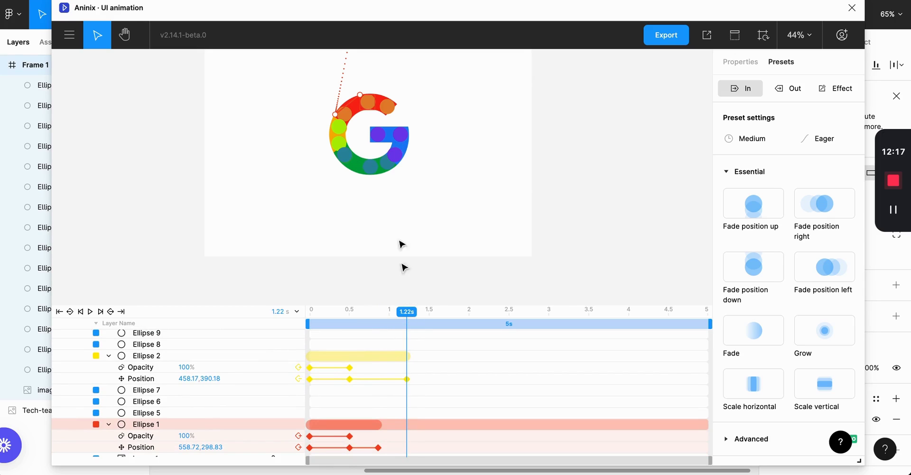
left_click_drag(362, 97, 385, 102)
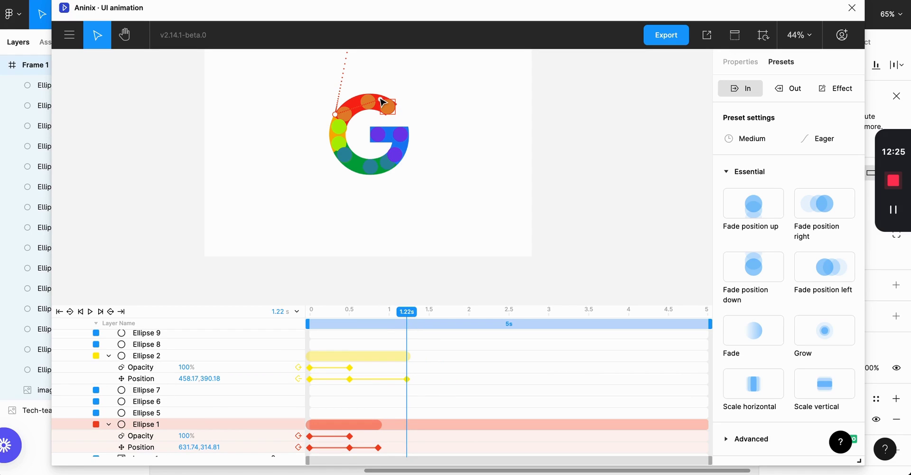
left_click_drag(383, 101, 366, 98)
left_click(297, 449)
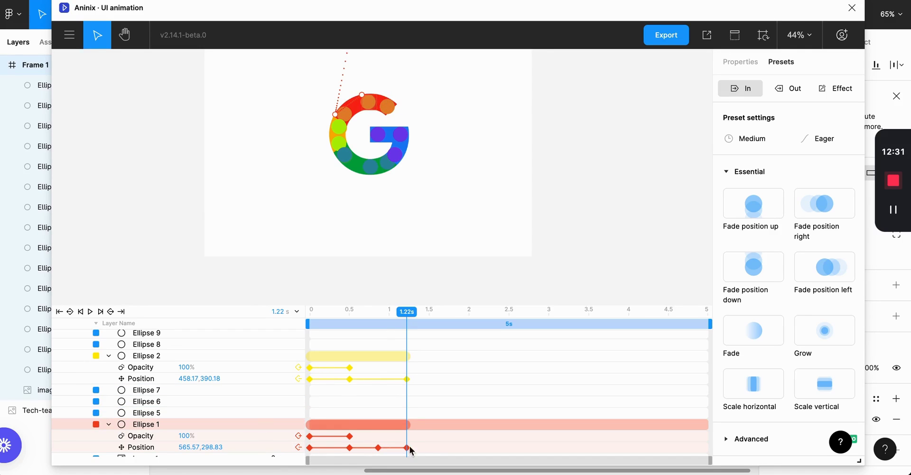
left_click_drag(365, 98, 384, 102)
scroll(360, 332, "down", 1)
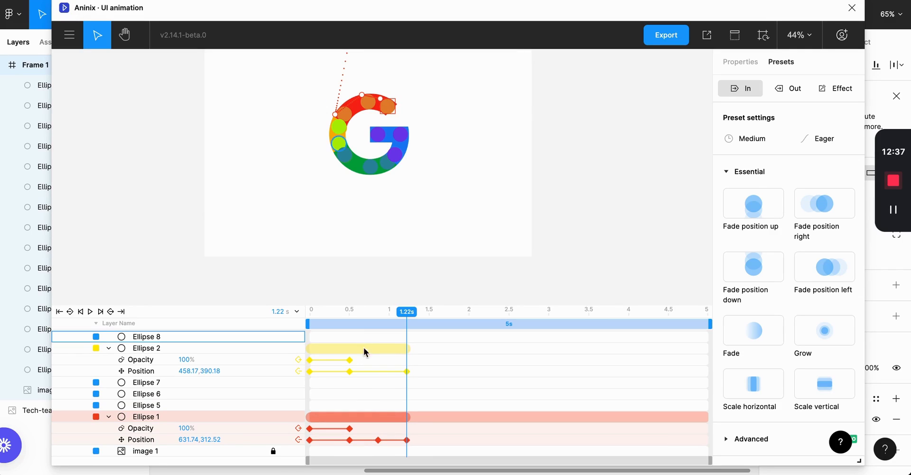
Step: Select all the guide dots, Ellipse 5 through Ellipse 15, and hide them together
scroll(371, 393, "up", 5)
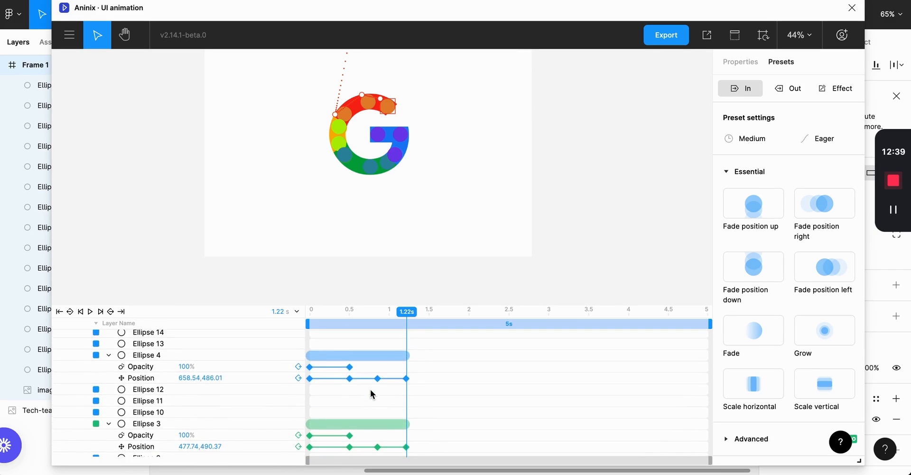
scroll(371, 394, "down", 5)
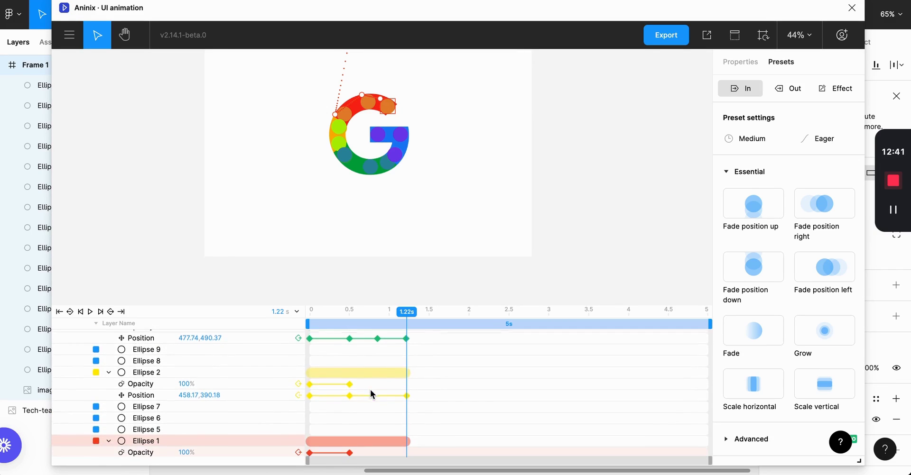
left_click(229, 426)
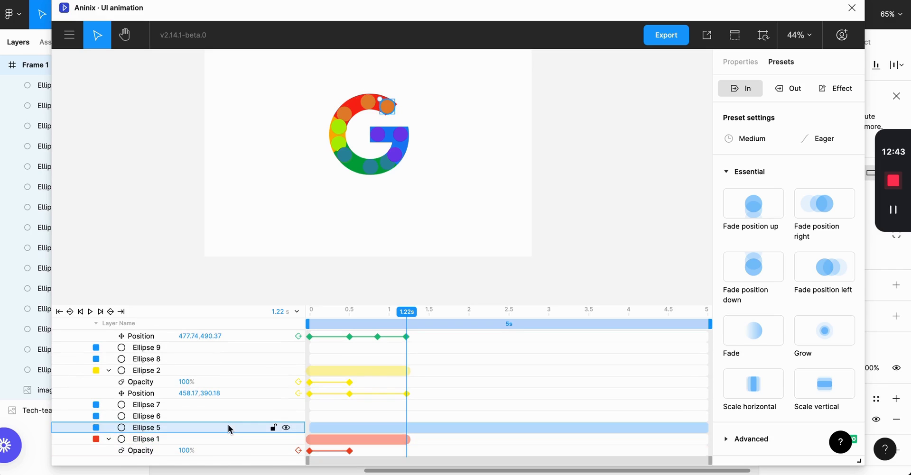
left_click(222, 406, "shift")
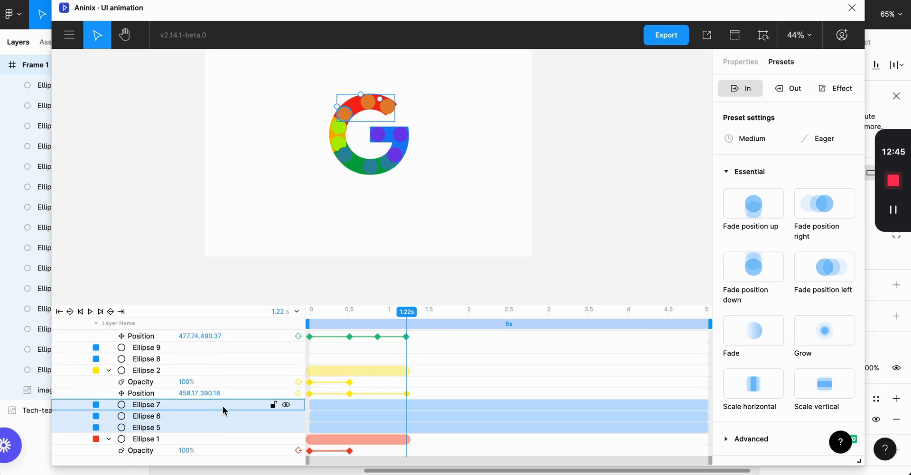
scroll(151, 373, "up", 1)
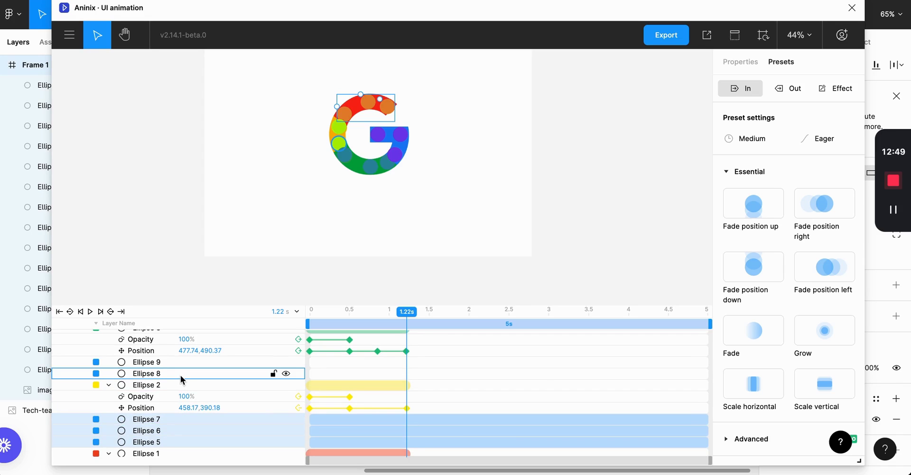
left_click(181, 375, "shift")
left_click(186, 363, "shift")
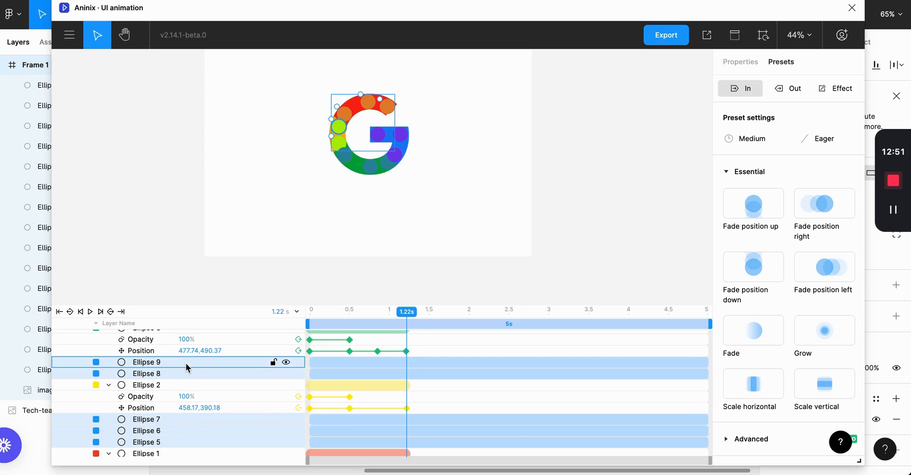
scroll(186, 363, "up", 3)
left_click(163, 351, "shift")
left_click(176, 340, "shift")
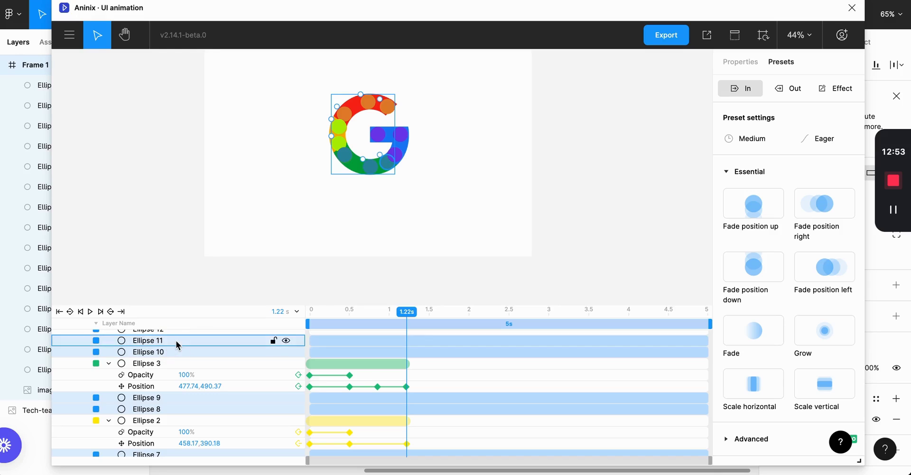
scroll(175, 340, "up", 3)
left_click(175, 368, "shift")
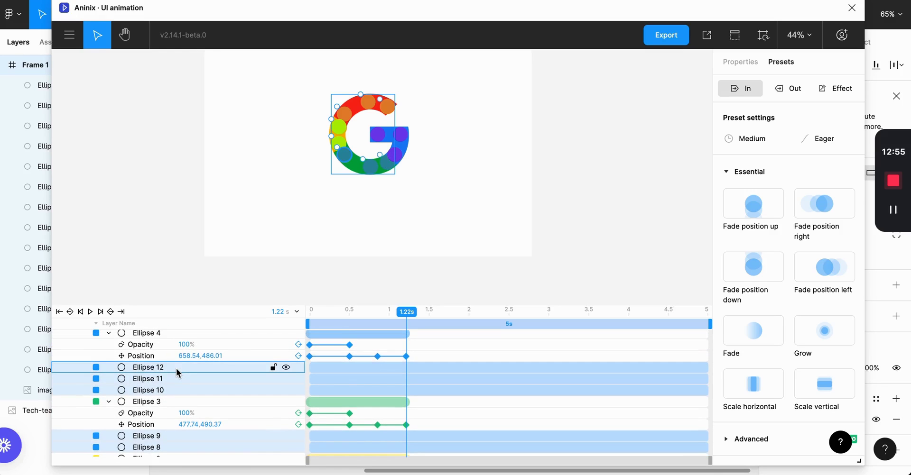
scroll(175, 368, "up", 4)
left_click(178, 365, "shift")
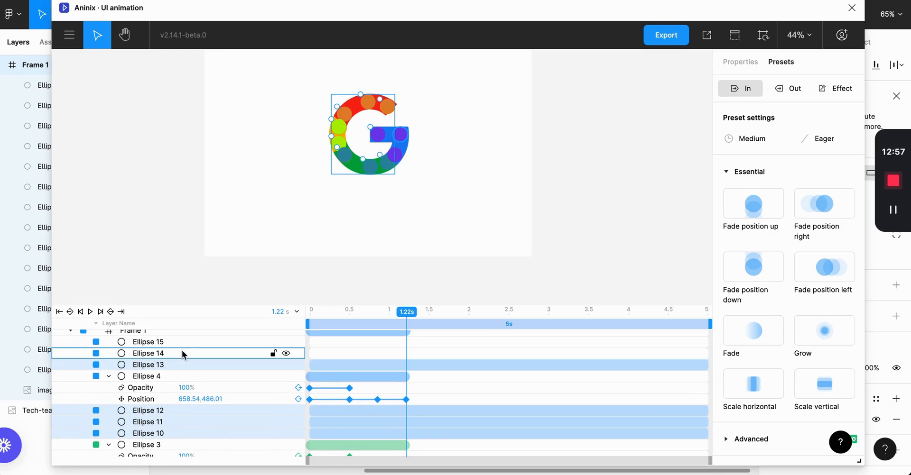
left_click(182, 351, "shift")
left_click(188, 343, "shift")
scroll(189, 341, "up", 1)
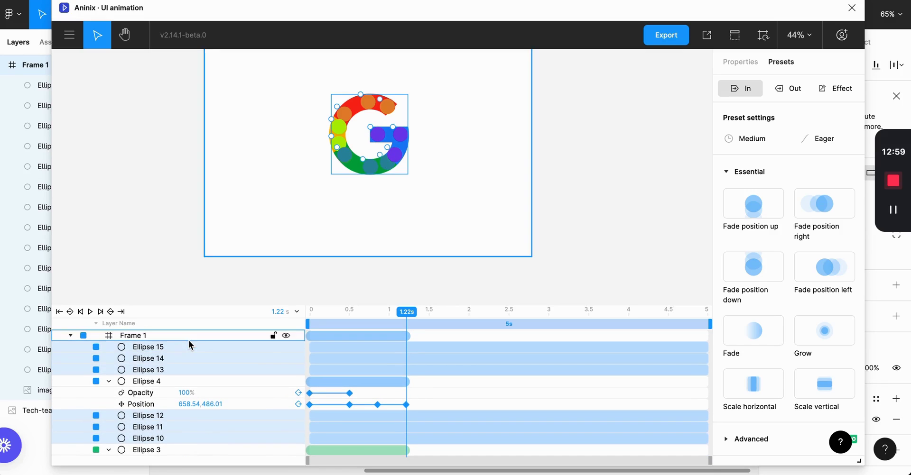
left_click(286, 348)
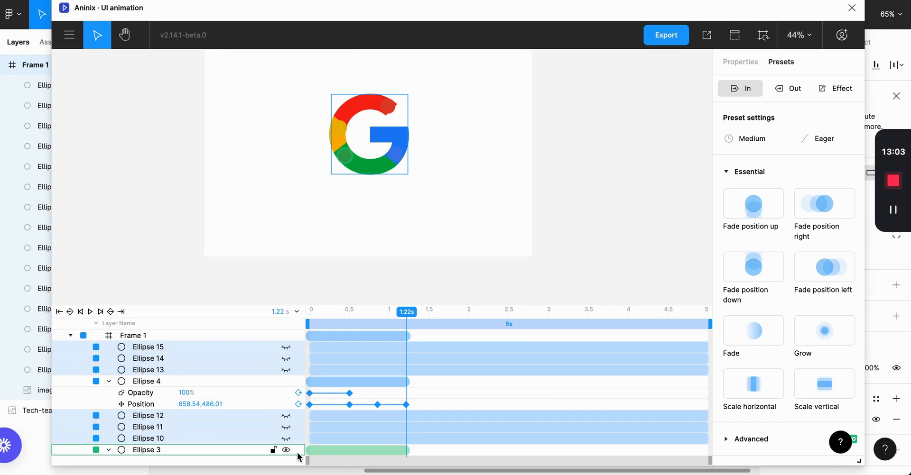
Step: Try to hide the locked logo picture, image 1, beneath the circles
scroll(218, 407, "down", 1)
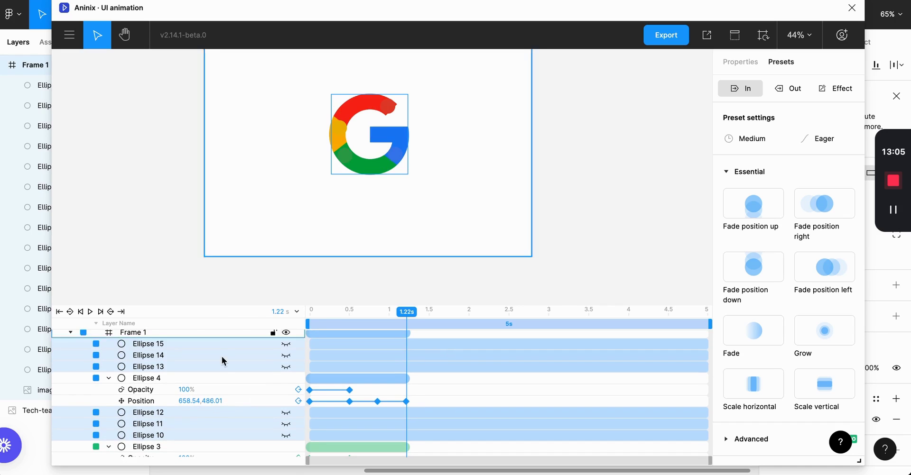
scroll(219, 372, "down", 5)
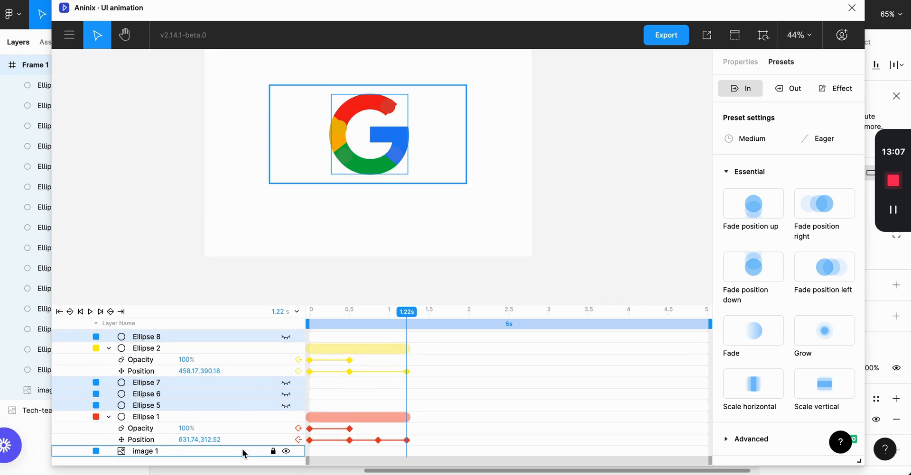
left_click(287, 454)
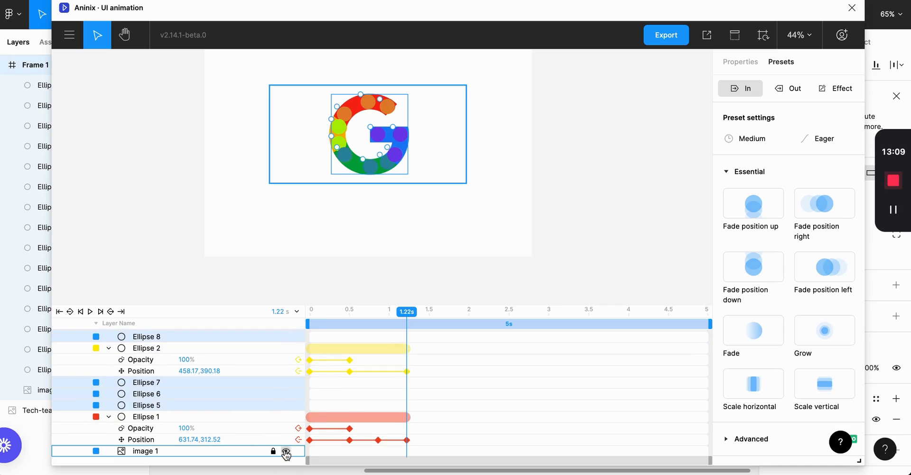
Step: Hide the selected guide dots together, clear the selection, and hide the locked logo picture, image 1
left_click(286, 452)
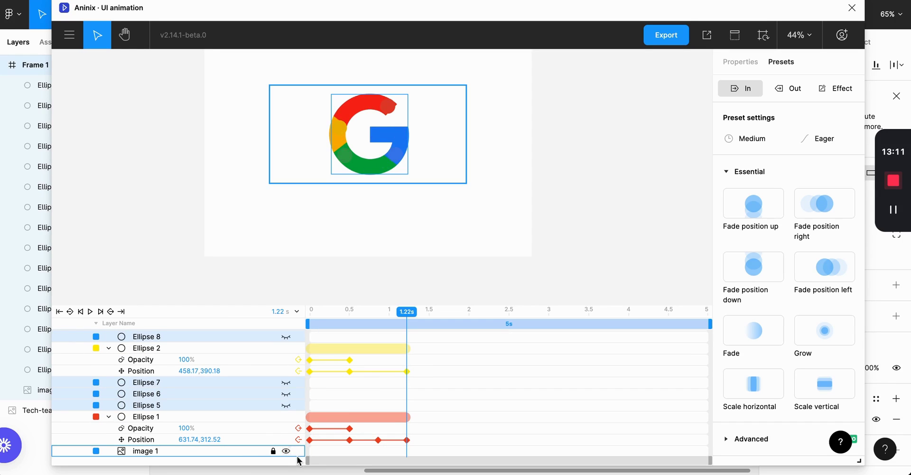
left_click(167, 275)
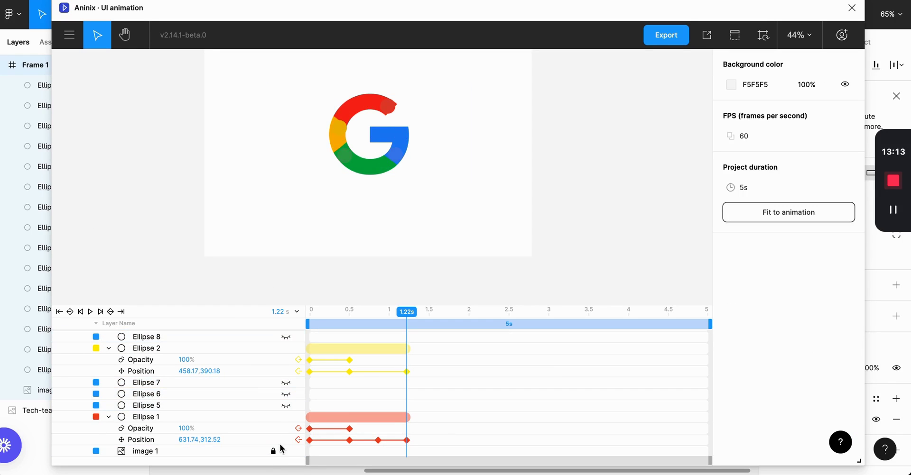
left_click(286, 451)
Step: Scrub the animation back to 0 s to review the movement of the four coloured circles
left_click(407, 314)
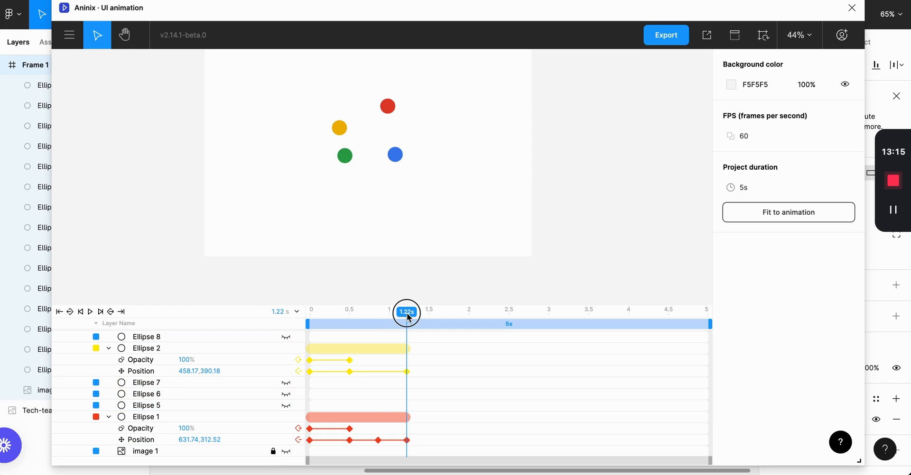
left_click_drag(407, 315, 301, 316)
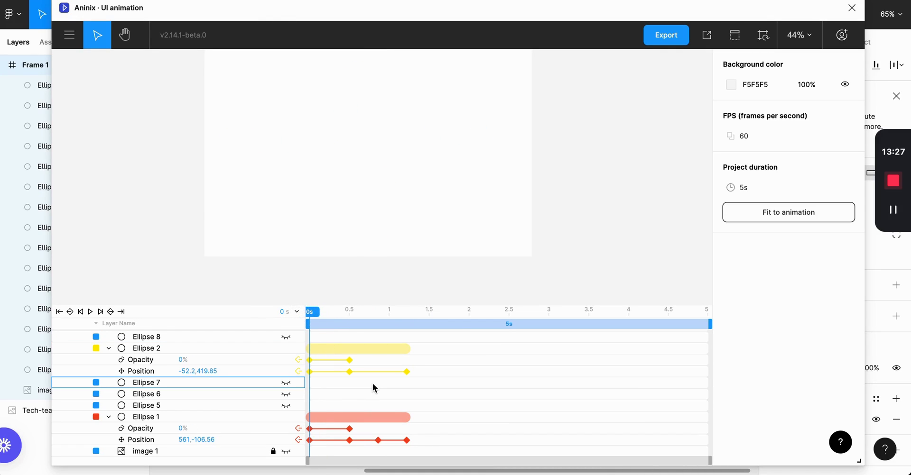
scroll(372, 384, "up", 5)
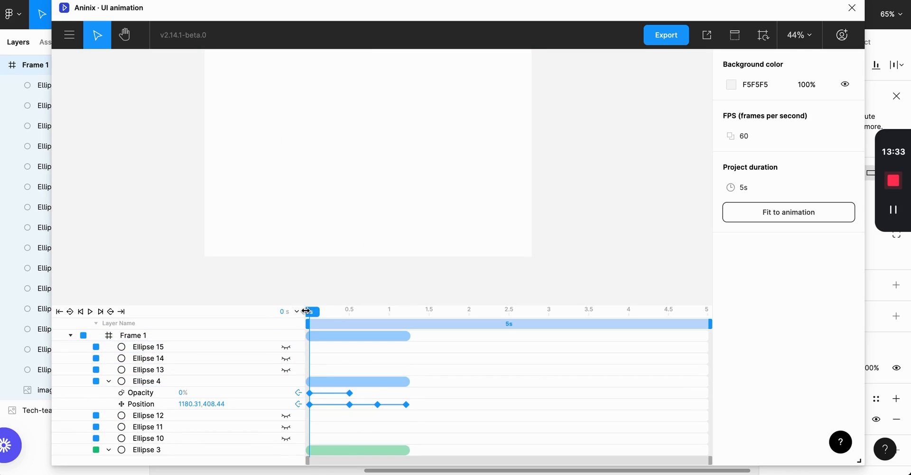
Step: Add opacity keyframes to the blue circle, Ellipse 4, at 1.21 s and 1.31 s, and set the 1.31 s keyframe to 0%
left_click_drag(312, 314, 409, 317)
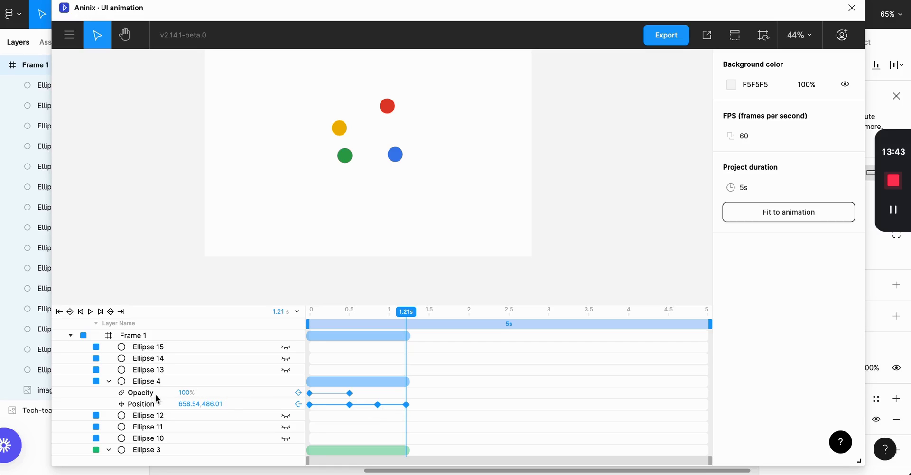
left_click(298, 394)
left_click_drag(407, 314, 414, 314)
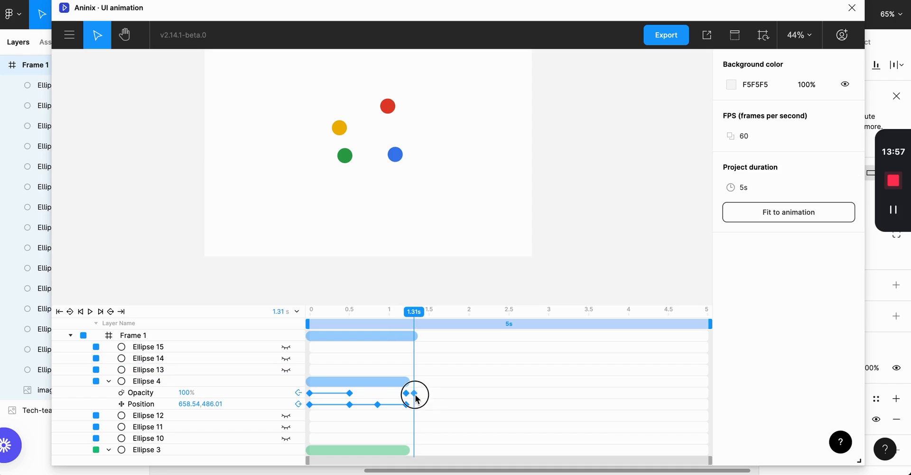
left_click(414, 394)
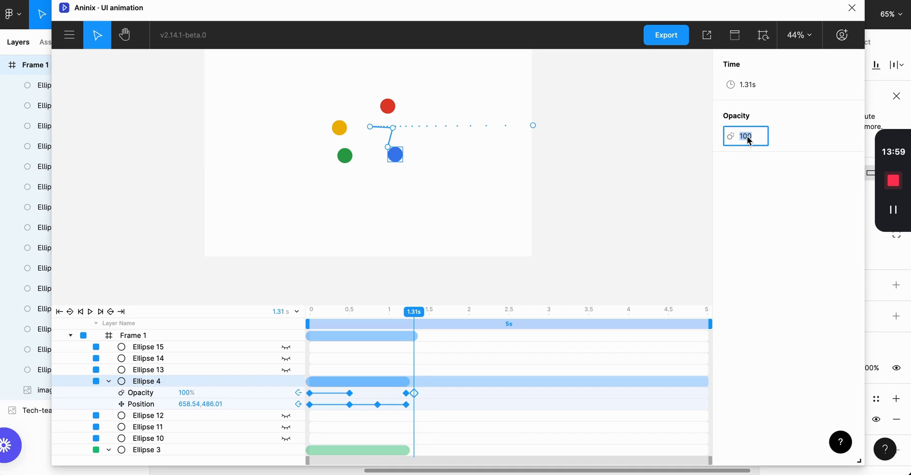
key("Return")
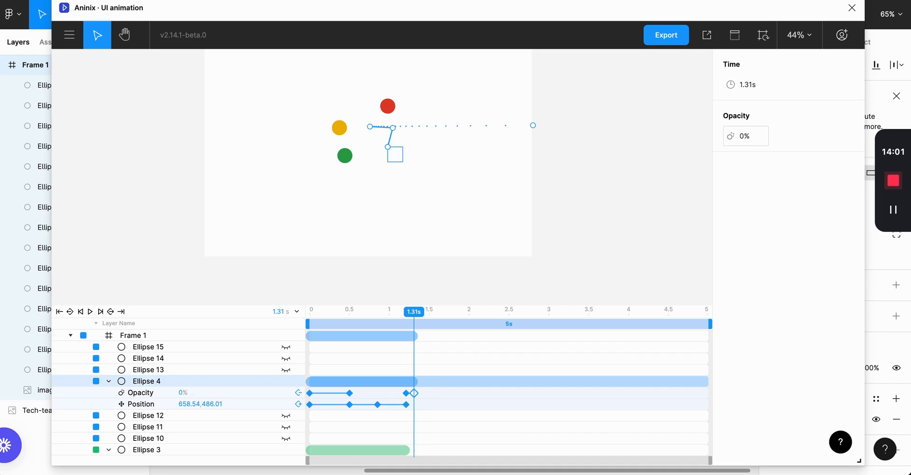
left_click(406, 394)
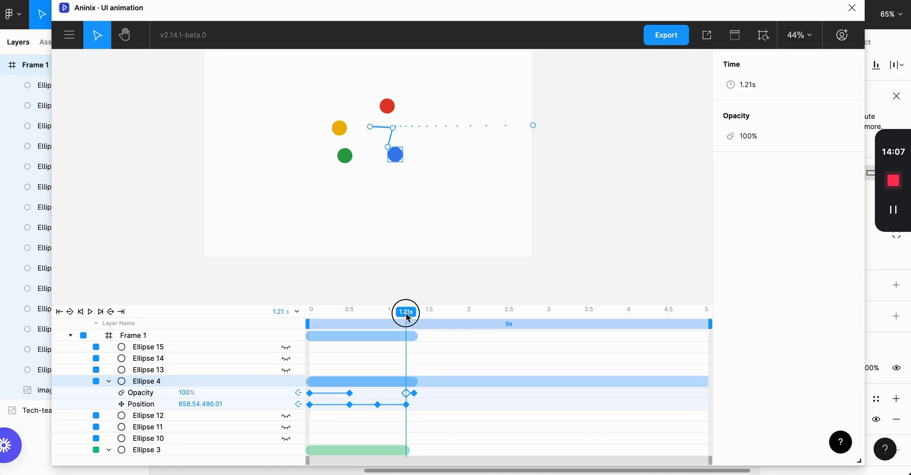
mouse_move(407, 317)
left_mouse_down()
mouse_move(360, 318)
mouse_move(419, 320)
mouse_move(407, 320)
left_mouse_up()
Step: Add opacity keyframes to the green circle, Ellipse 3, at 1.21 s and 1.31 s, and set the 1.31 s keyframe to 0%
scroll(408, 365, "down", 4)
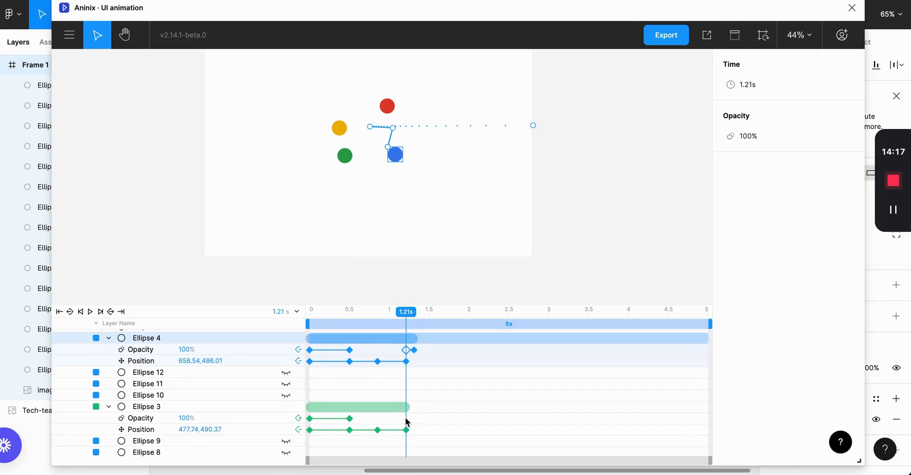
left_click(406, 419)
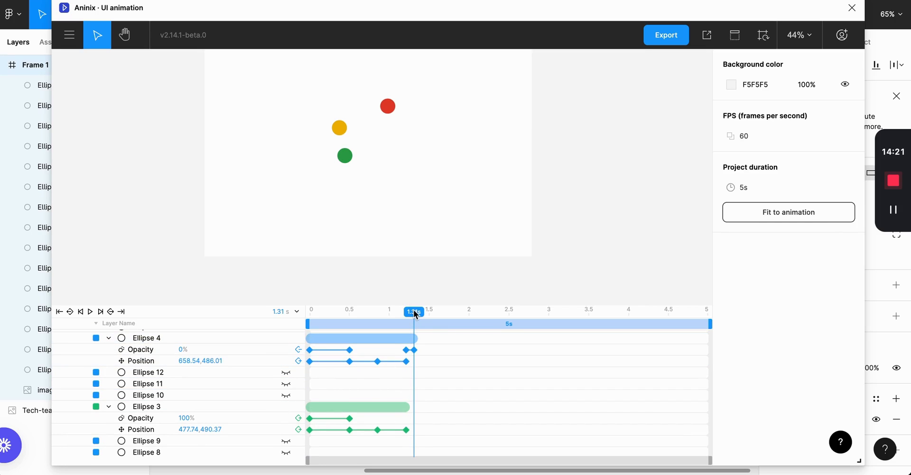
left_click_drag(414, 314, 407, 317)
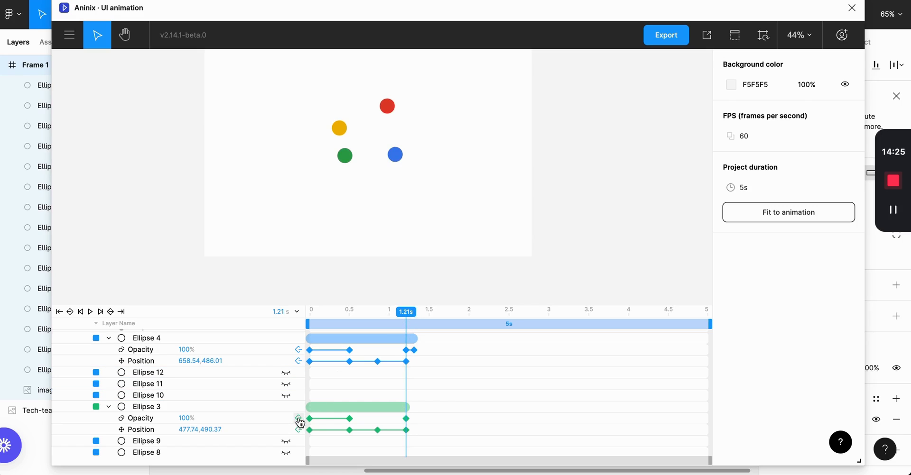
left_click_drag(407, 315, 414, 313)
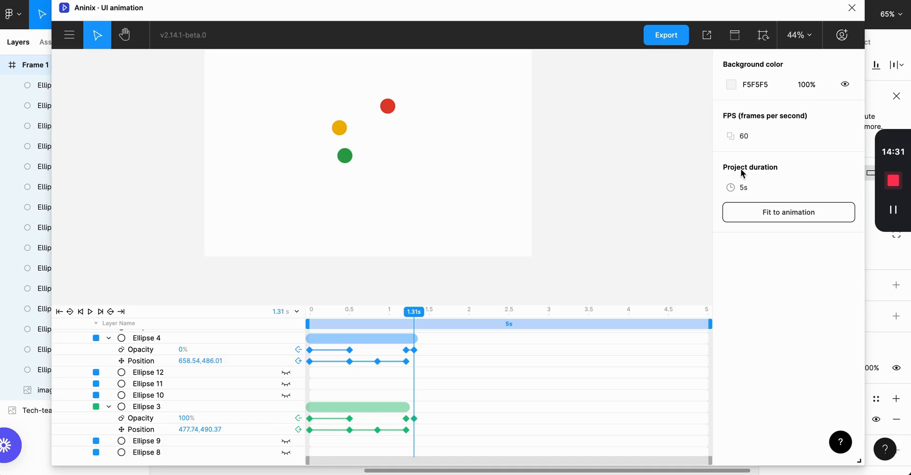
left_click(414, 419)
left_click(744, 137)
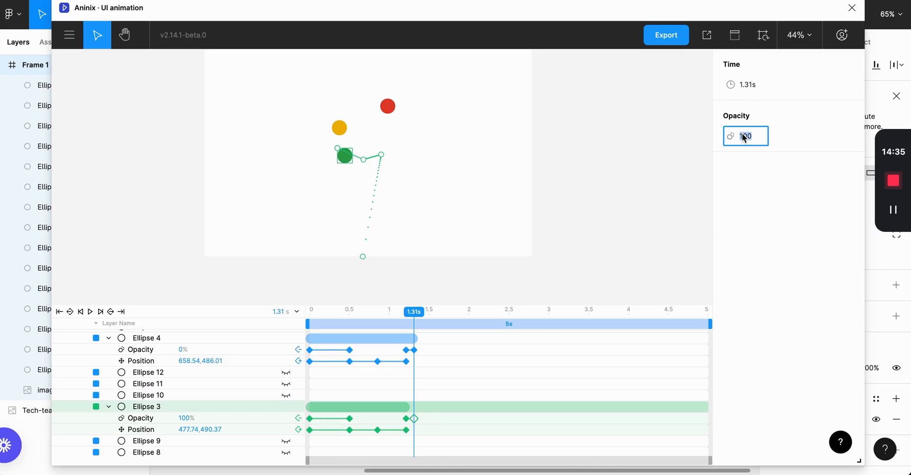
type("0")
key("Return")
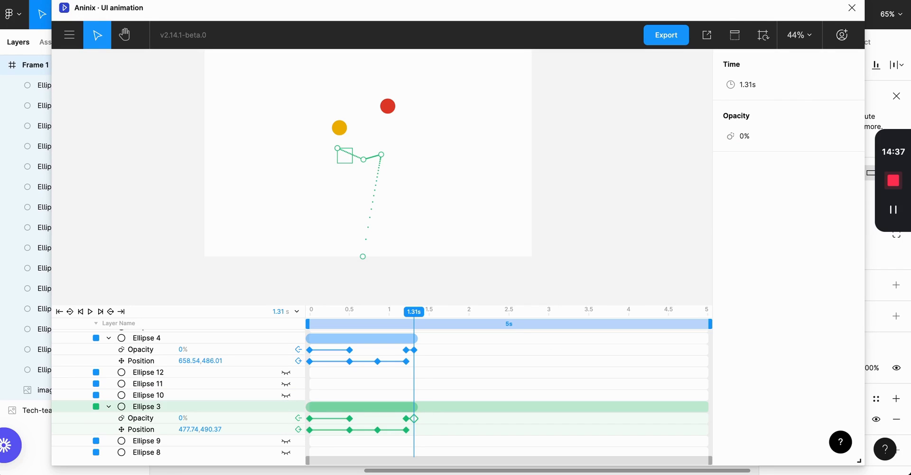
Step: Add opacity keyframes to the yellow circle, Ellipse 2, at 1.22 s and 1.31 s, and set the 1.31 s keyframe to 0%
scroll(407, 420, "down", 3)
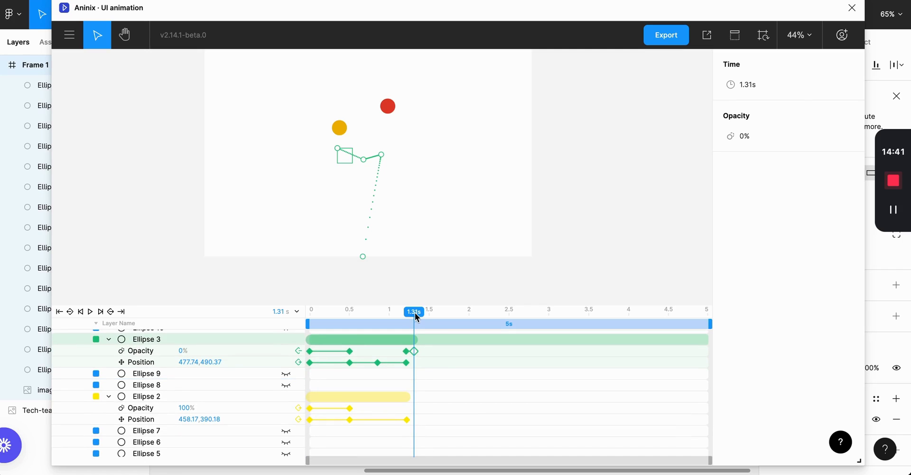
left_click_drag(413, 312, 409, 317)
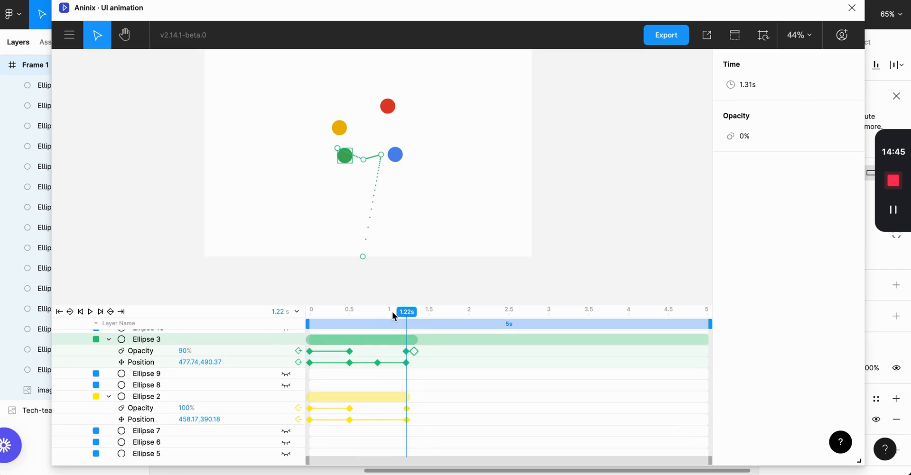
left_click_drag(406, 312, 414, 315)
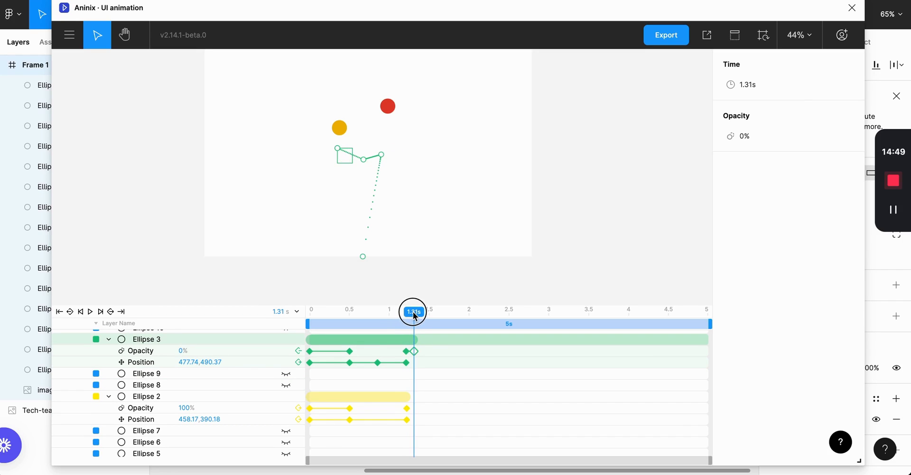
left_click(298, 409)
left_click(415, 409)
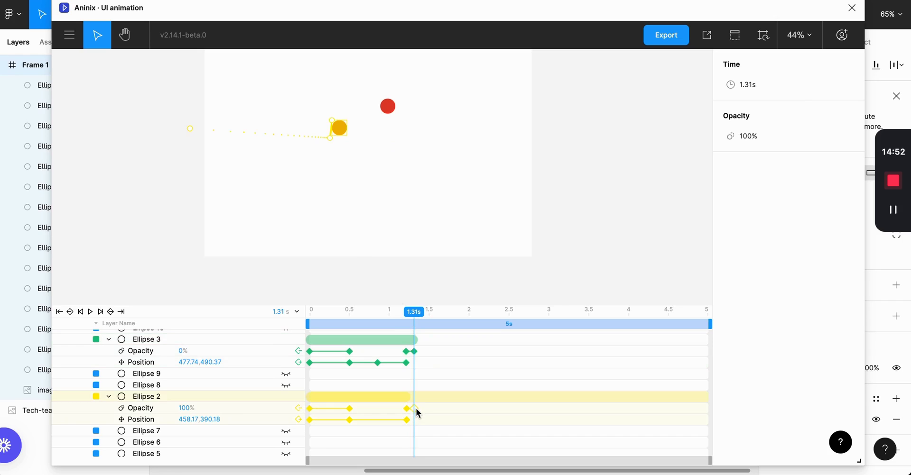
left_click(749, 139)
type("0")
key("Return")
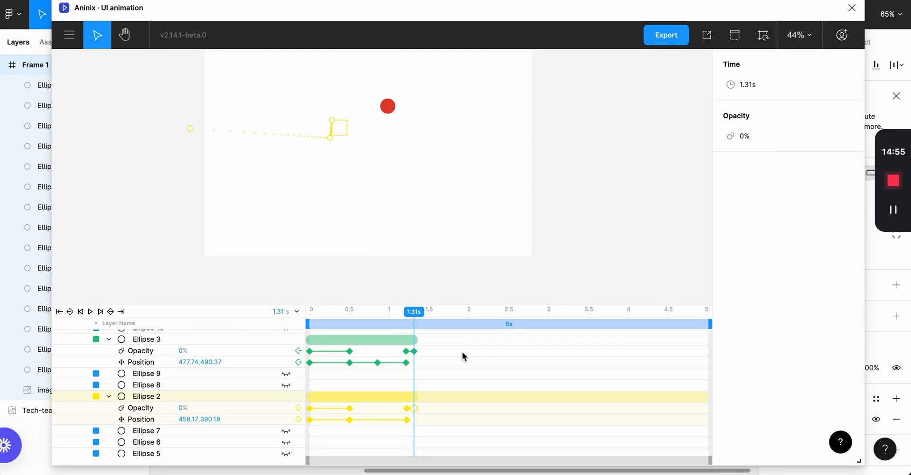
Step: Add opacity keyframes to the red circle, Ellipse 1, at 1.22 s and 1.31 s, set the 1.31 s one to 0%, and preview the fade-out
scroll(413, 401, "down", 1)
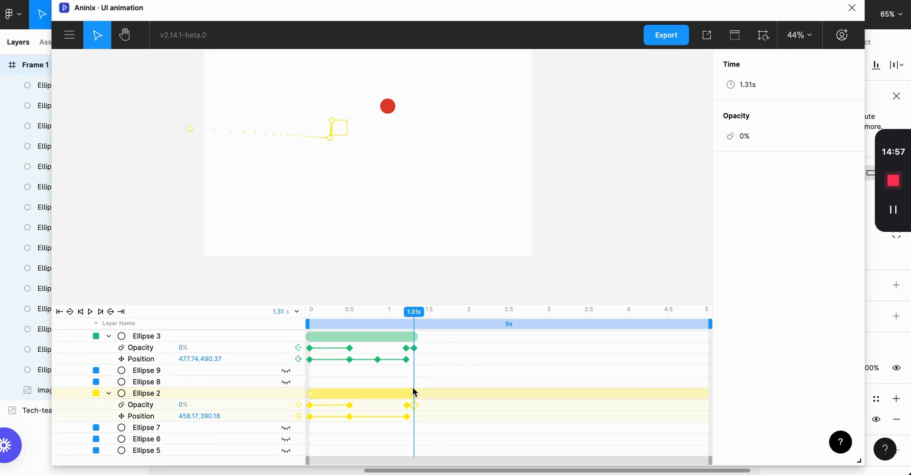
scroll(414, 402, "down", 3)
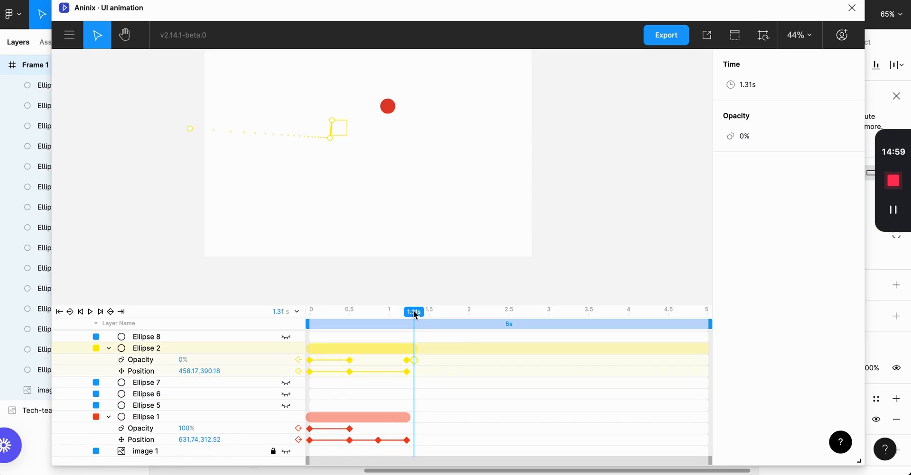
left_click_drag(414, 313, 407, 315)
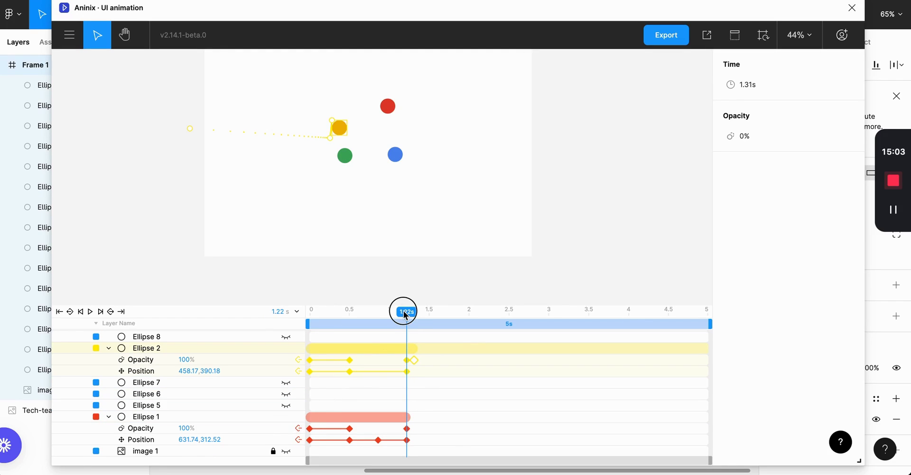
left_click_drag(404, 315, 414, 313)
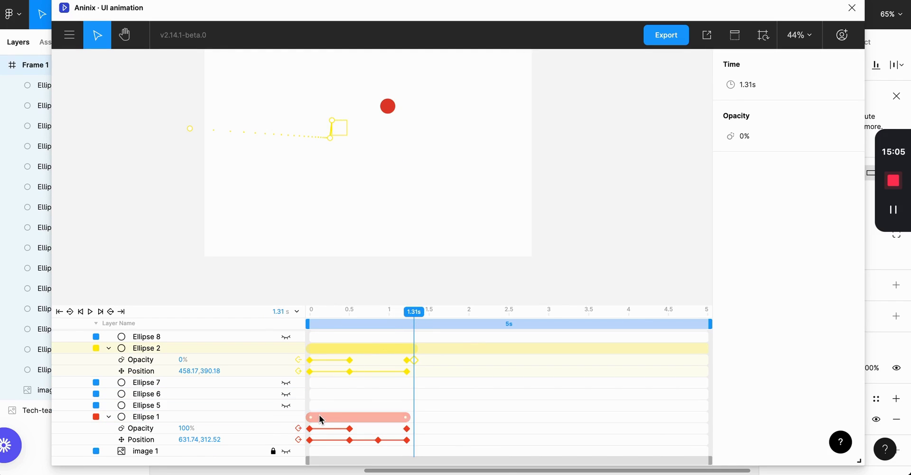
left_click(299, 429)
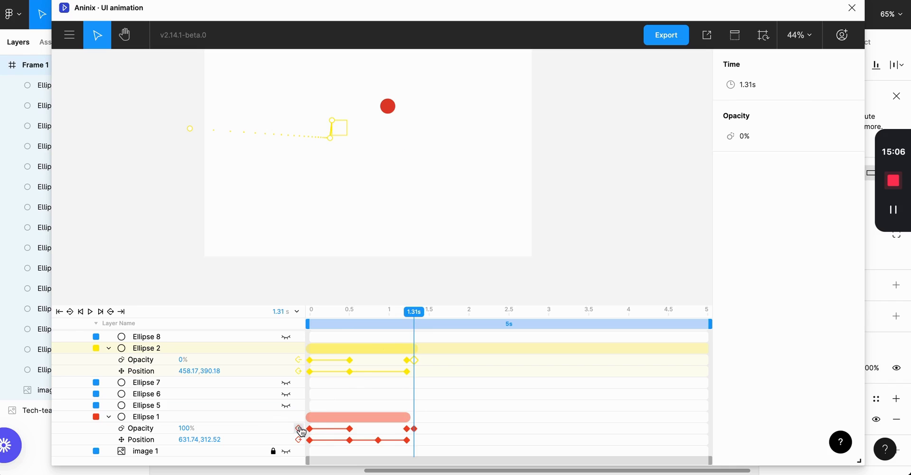
left_click(415, 430)
left_click(752, 136)
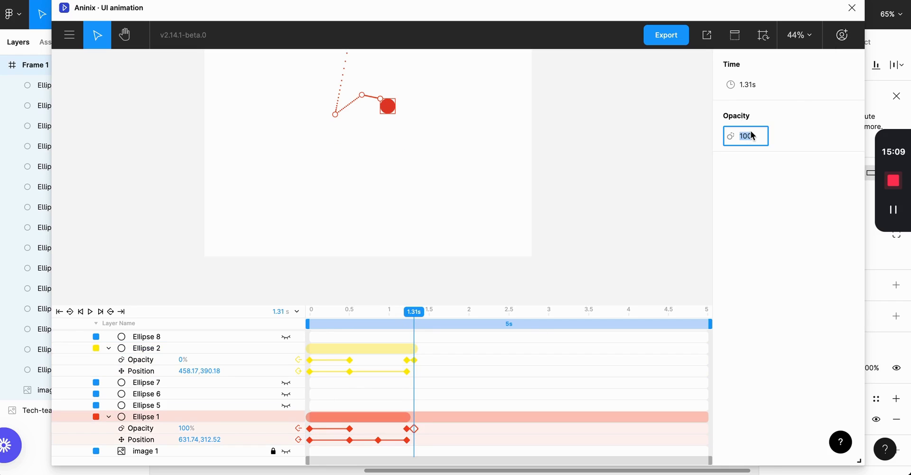
type("0")
key("Return")
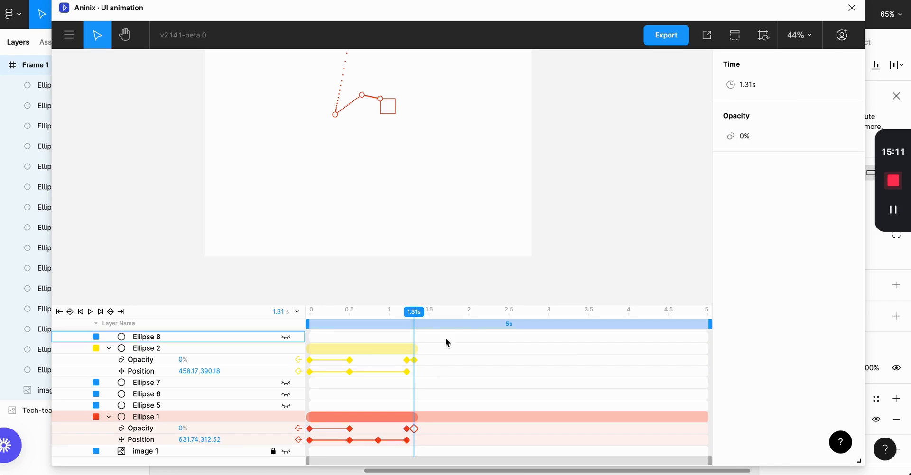
left_click(413, 314)
left_click_drag(413, 314, 411, 345)
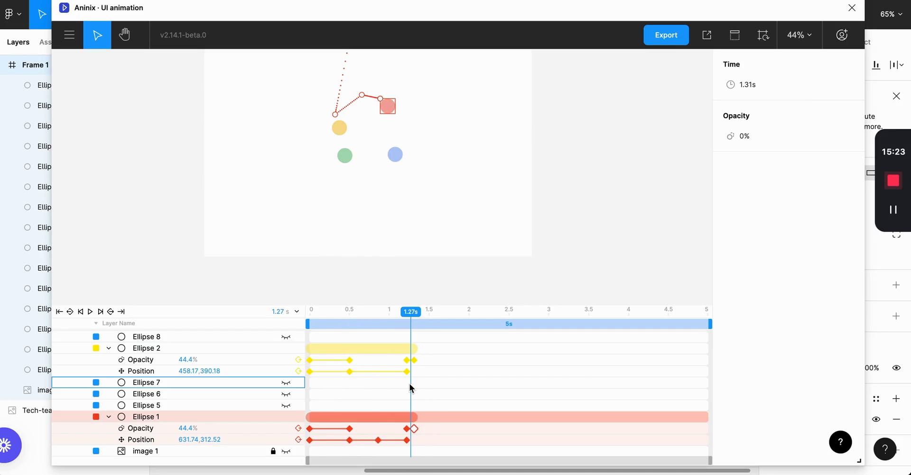
left_click(179, 451)
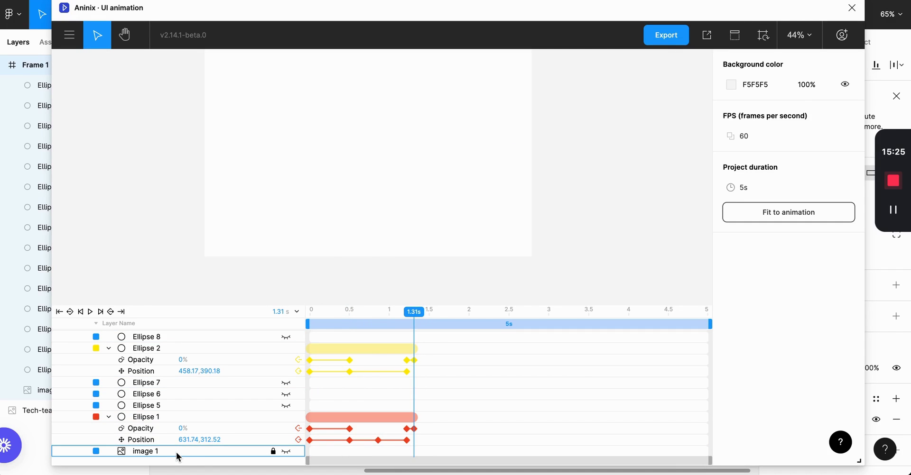
right_click(169, 455)
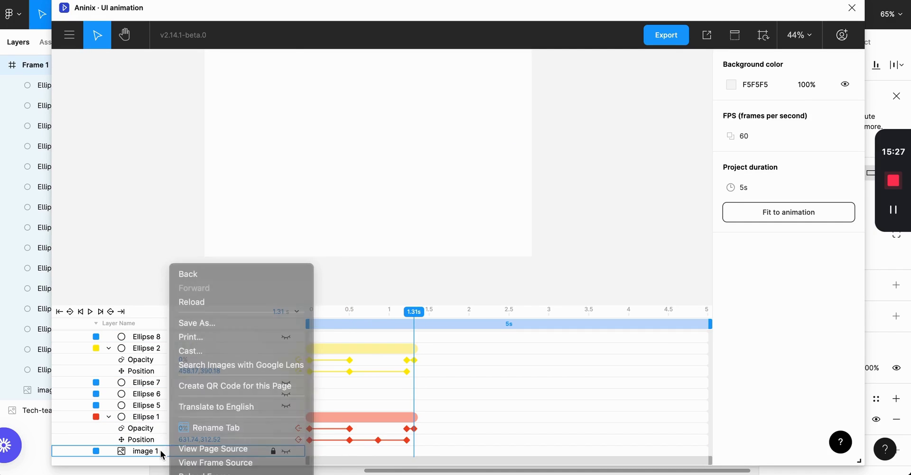
key("Escape")
left_click(445, 442)
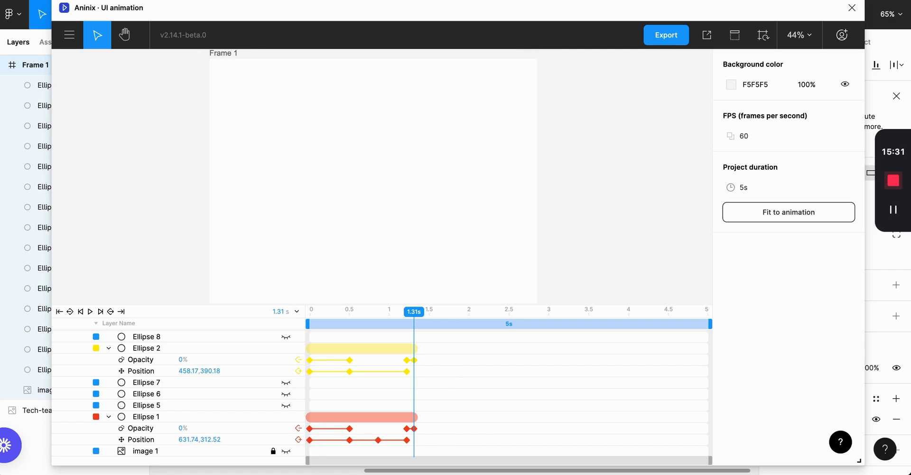
Step: Show and unlock the logo picture, image 1, and apply the Fade entrance preset to it with the playhead at 1.31 s
left_click(289, 452)
left_click(287, 451)
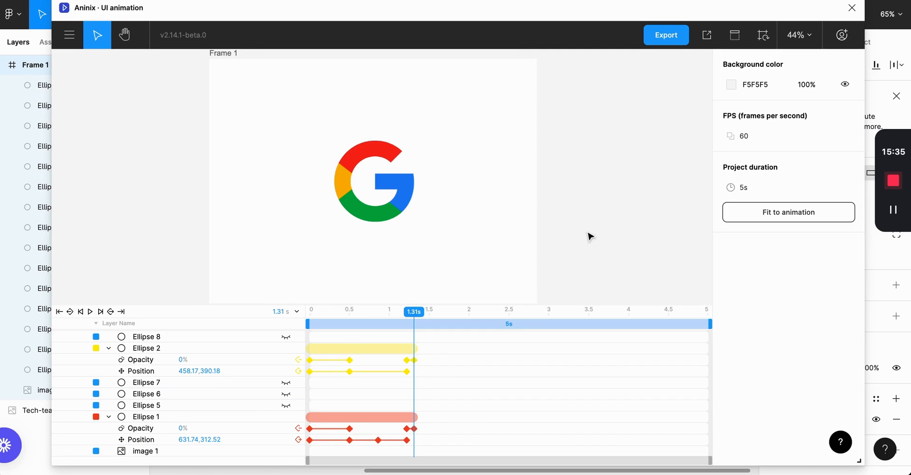
left_click(384, 181)
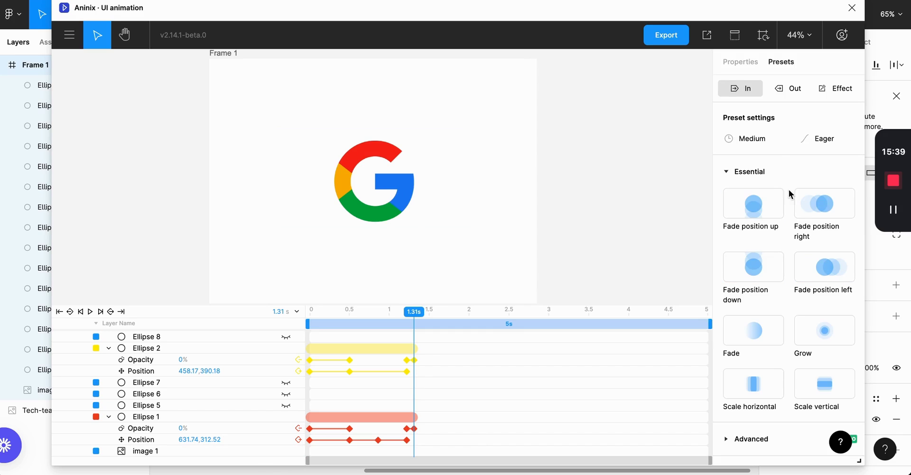
left_click(753, 335)
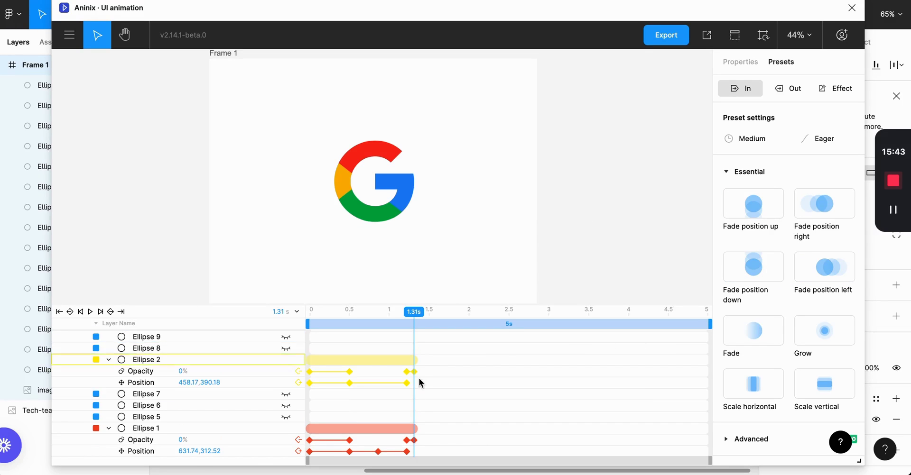
Step: Apply the Fade entrance preset to image 1 at 1.31 s and shorten the fade's duration to 0.1 s
scroll(415, 387, "down", 1)
left_click(142, 451)
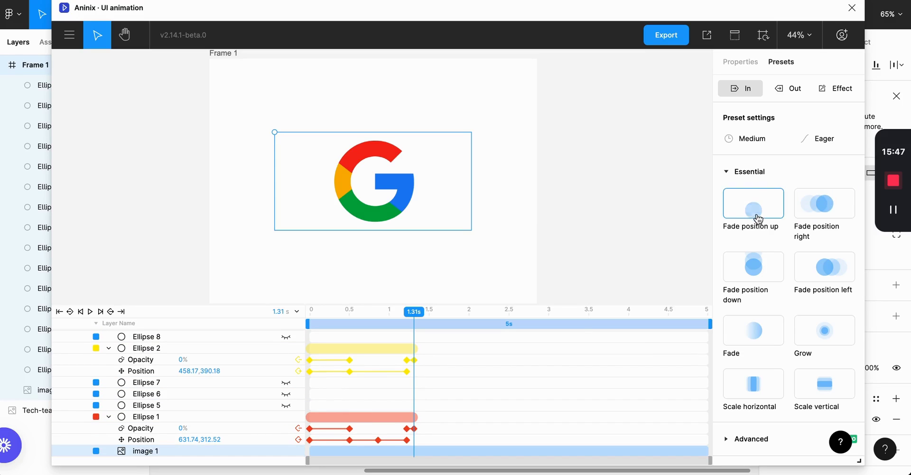
left_click(752, 327)
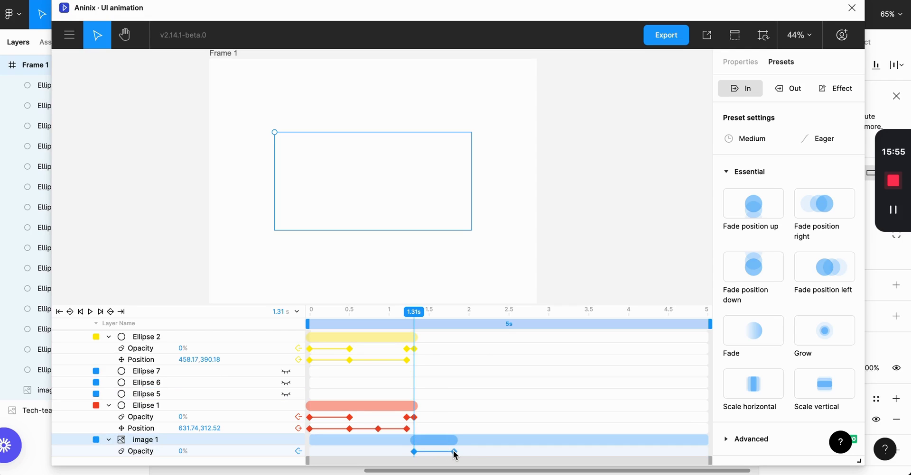
left_click_drag(453, 451, 424, 454)
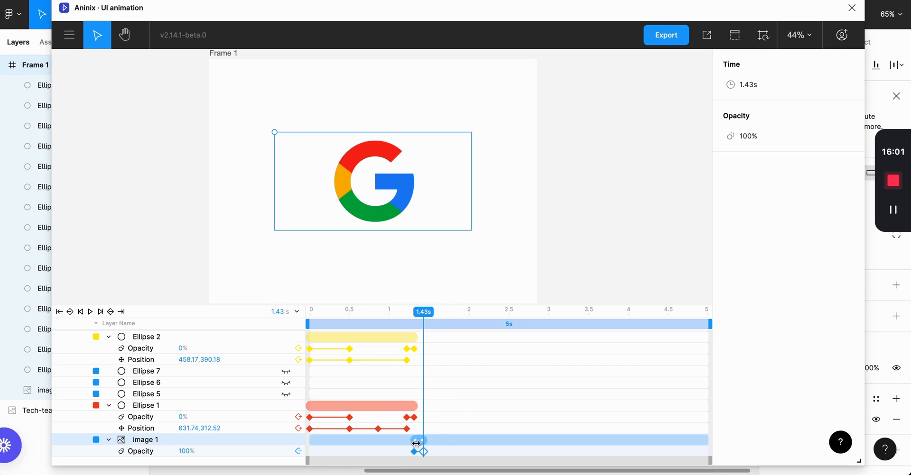
left_click(418, 442)
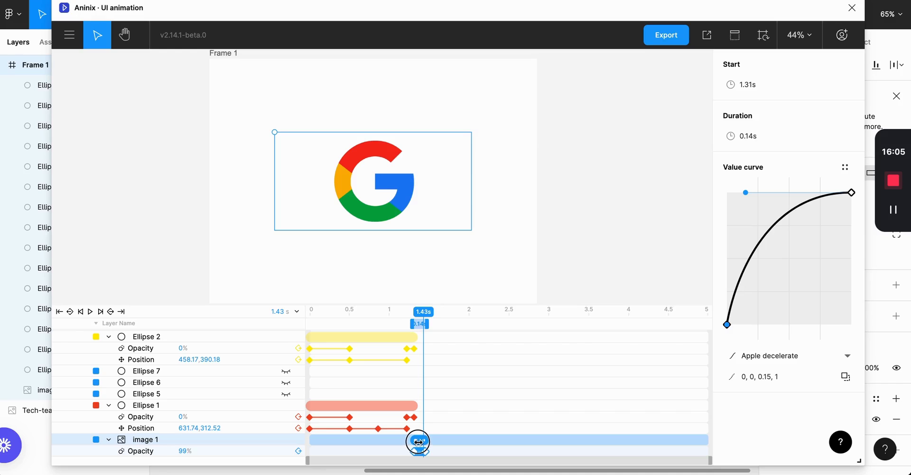
left_click_drag(418, 442, 416, 442)
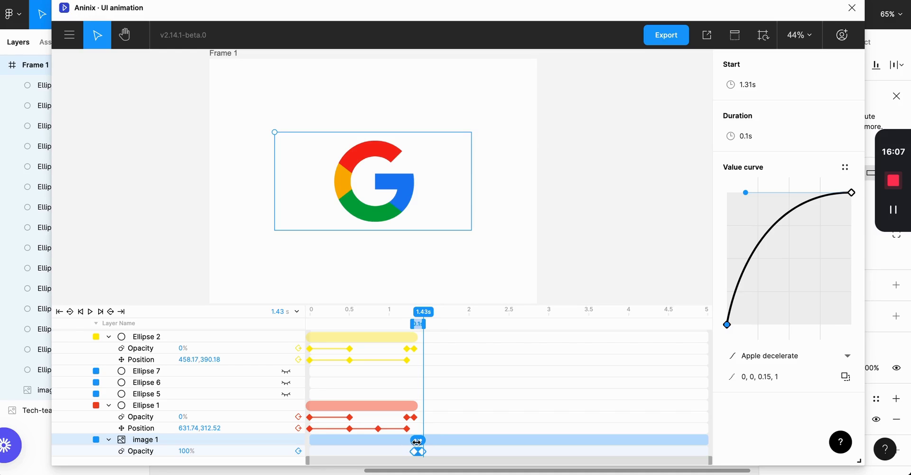
mouse_move(425, 312)
left_mouse_down()
mouse_move(406, 313)
mouse_move(425, 321)
left_mouse_up()
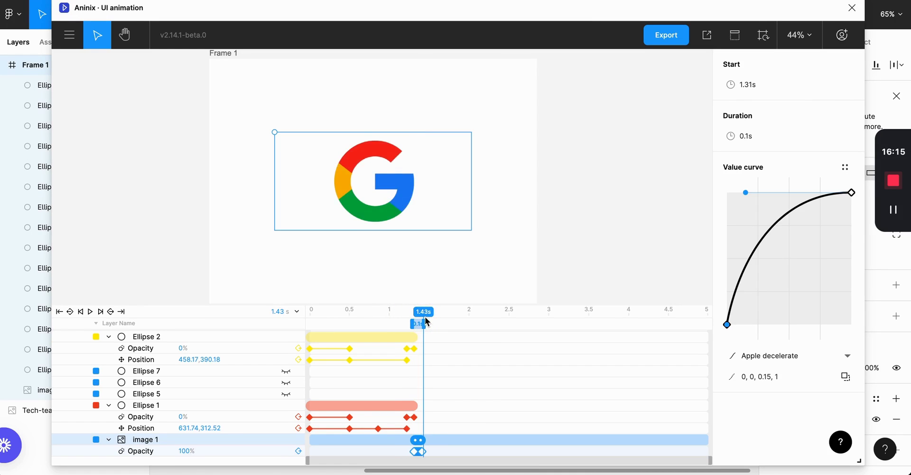
left_click(676, 212)
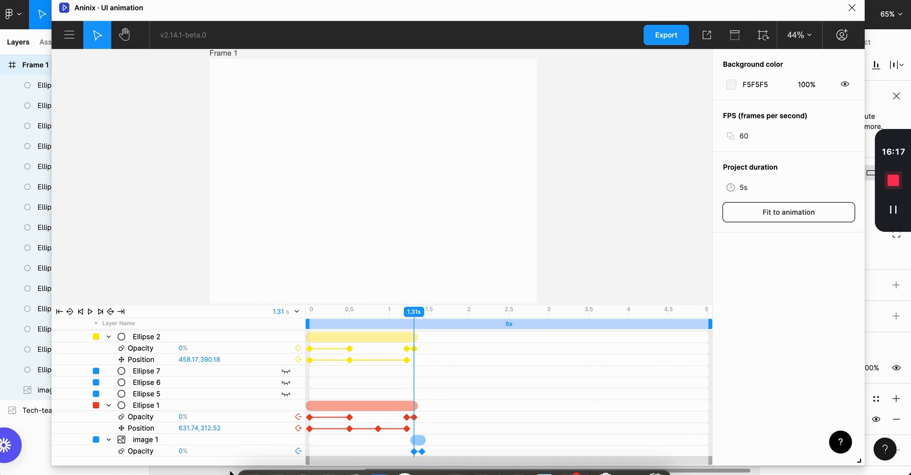
Step: Play the whole logo animation from 0 s twice to check the circles' transition into the logo, and close the enlarged preview
left_click_drag(411, 312, 288, 309)
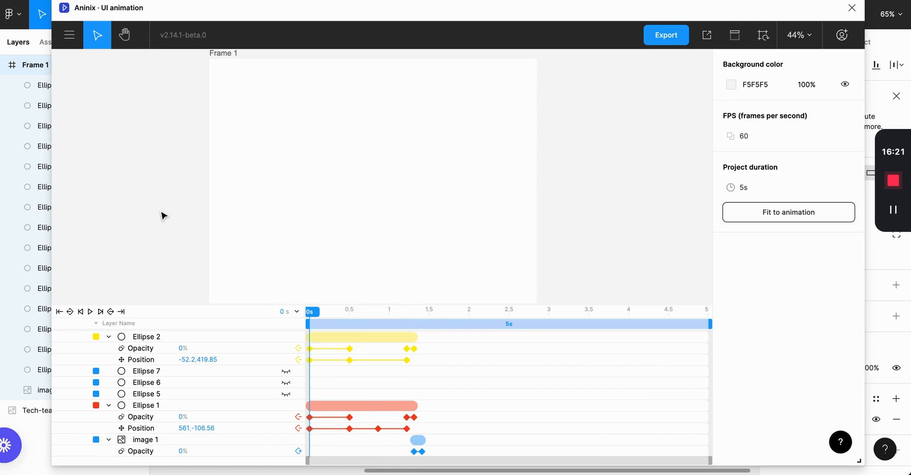
key("space")
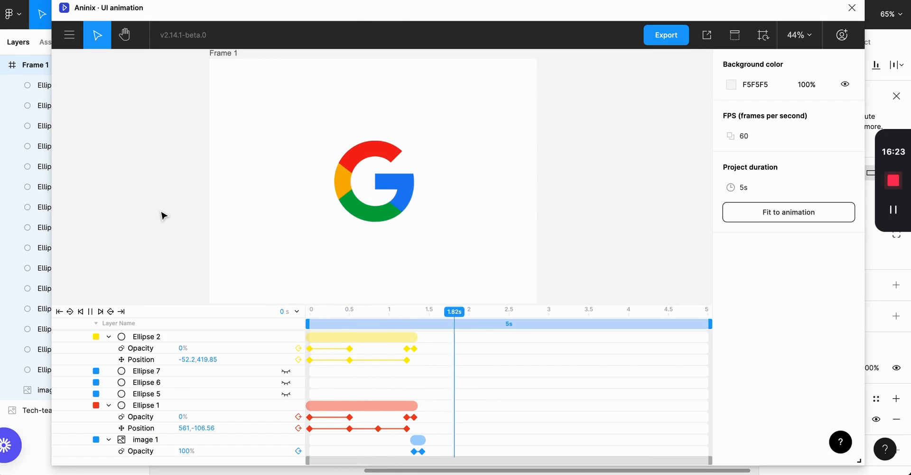
key("space")
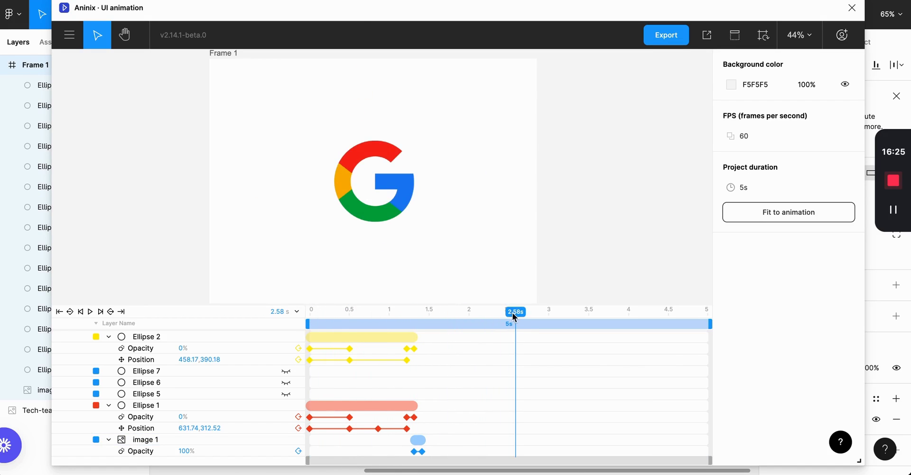
left_click_drag(512, 311, 297, 310)
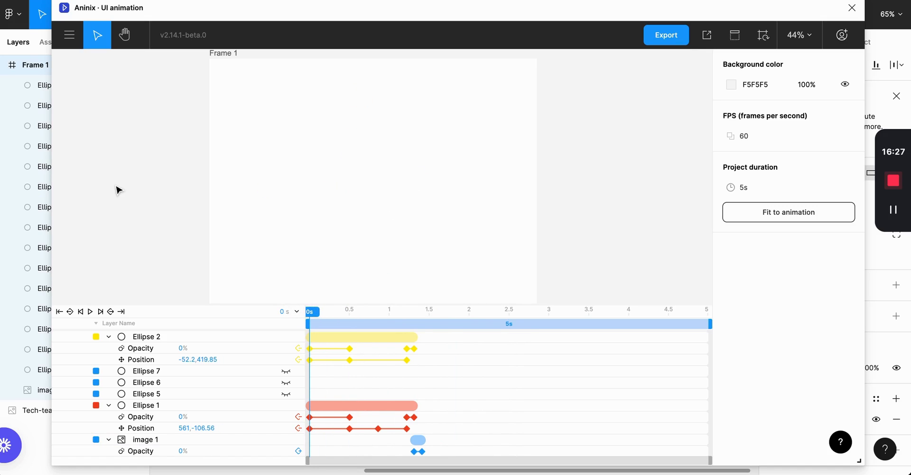
key("space")
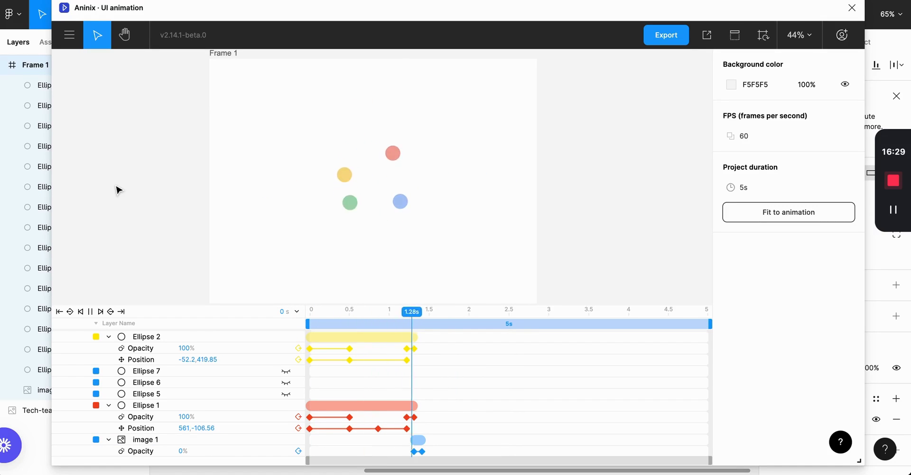
key("space")
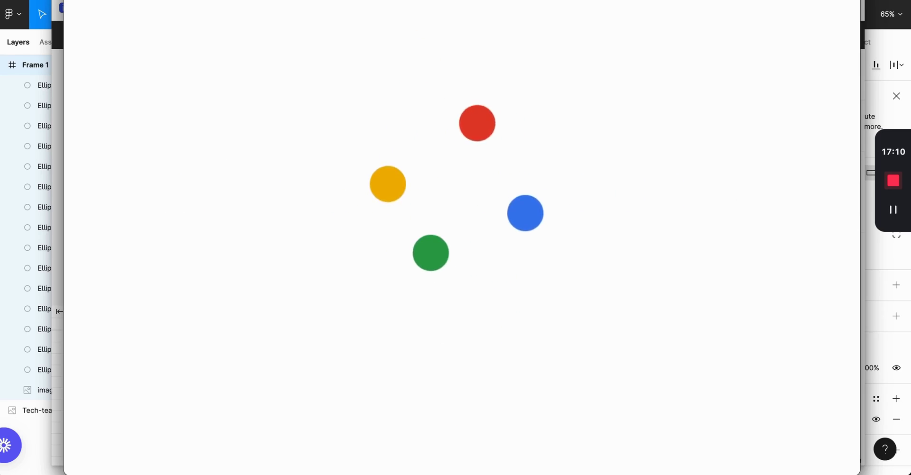
key("Escape")
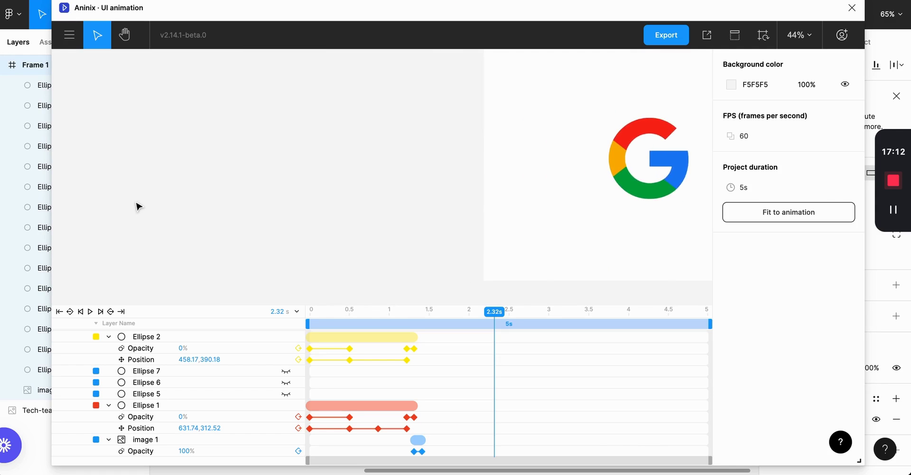
scroll(280, 169, "up", 2)
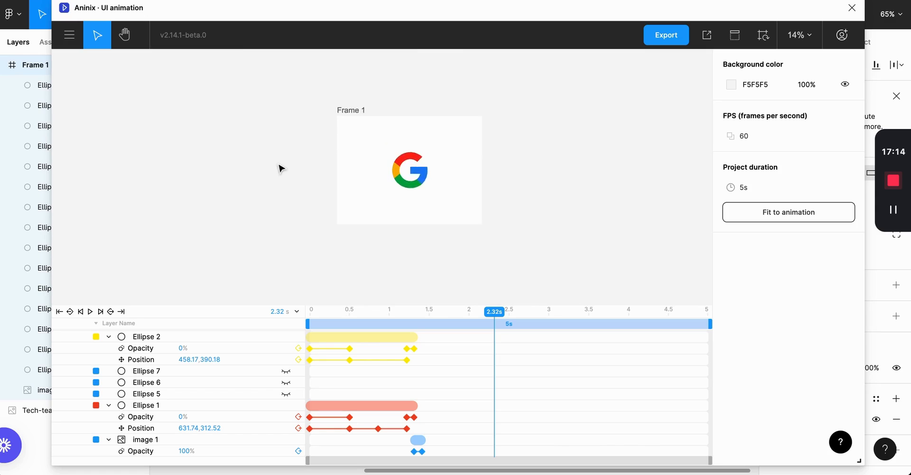
scroll(280, 168, "down", 1)
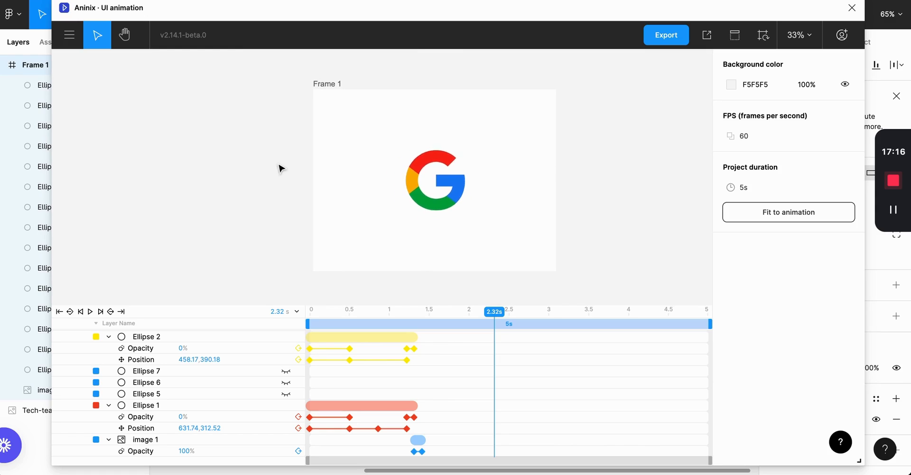